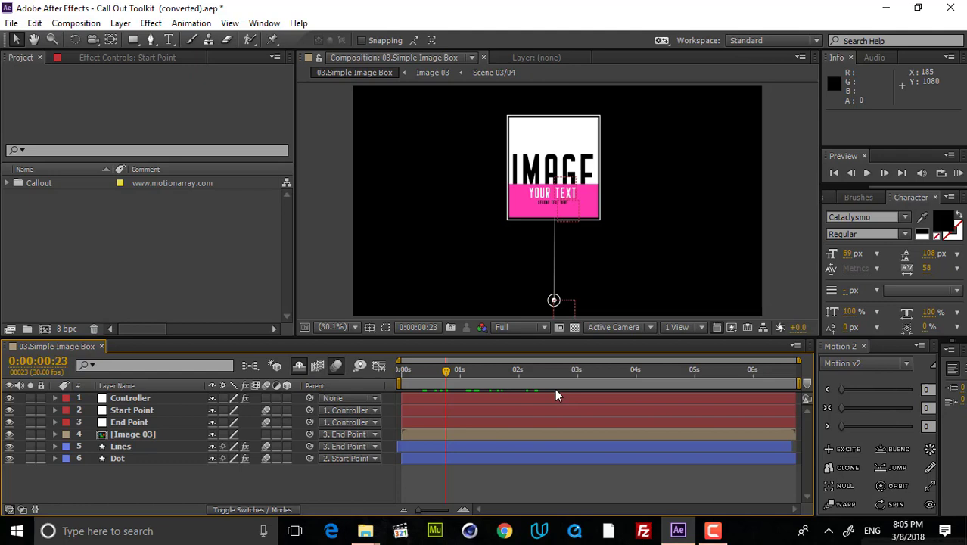
# Preview the image box callout animation from the start of the 03.Simple Image Box composition
pyautogui.click(407, 373)
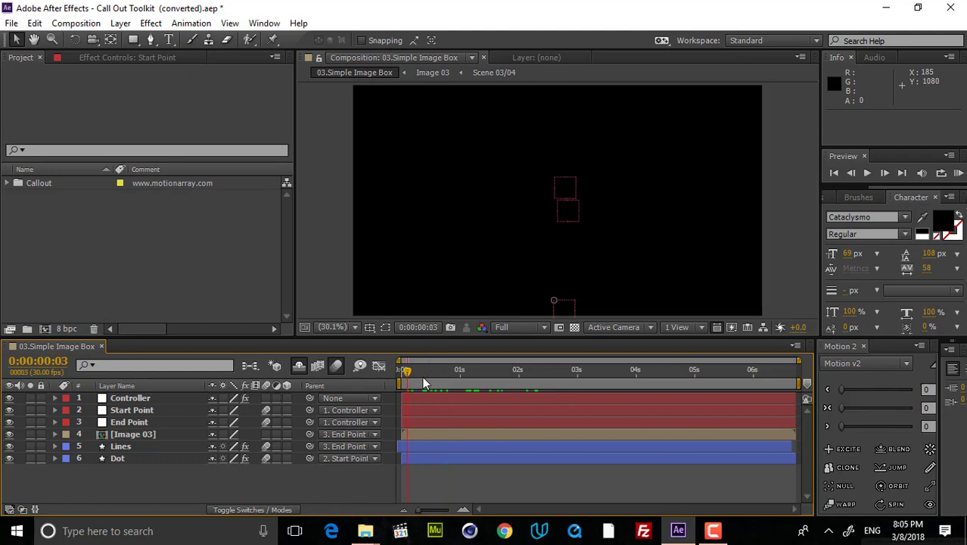
pyautogui.moveTo(422, 376); pyautogui.dragTo(478, 379)
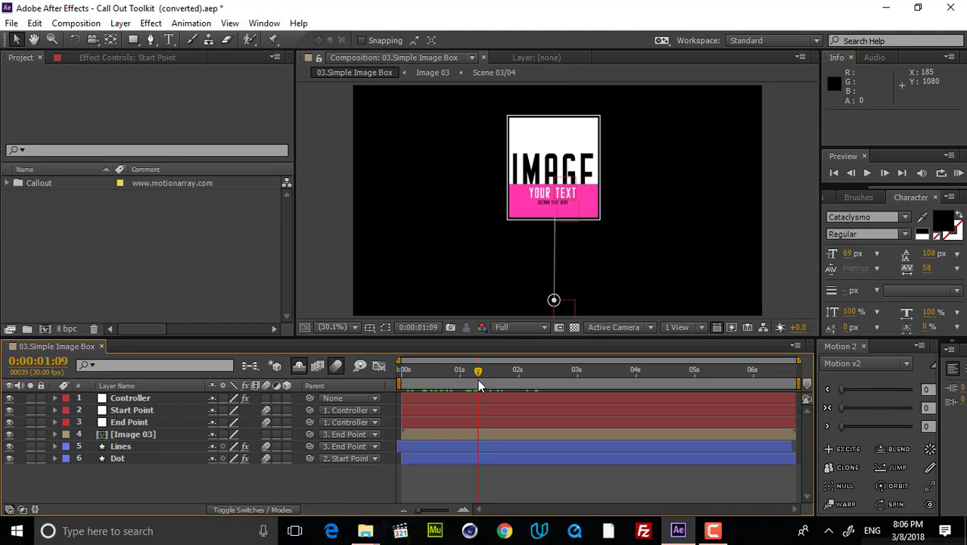
pyautogui.moveTo(477, 379); pyautogui.dragTo(331, 370)
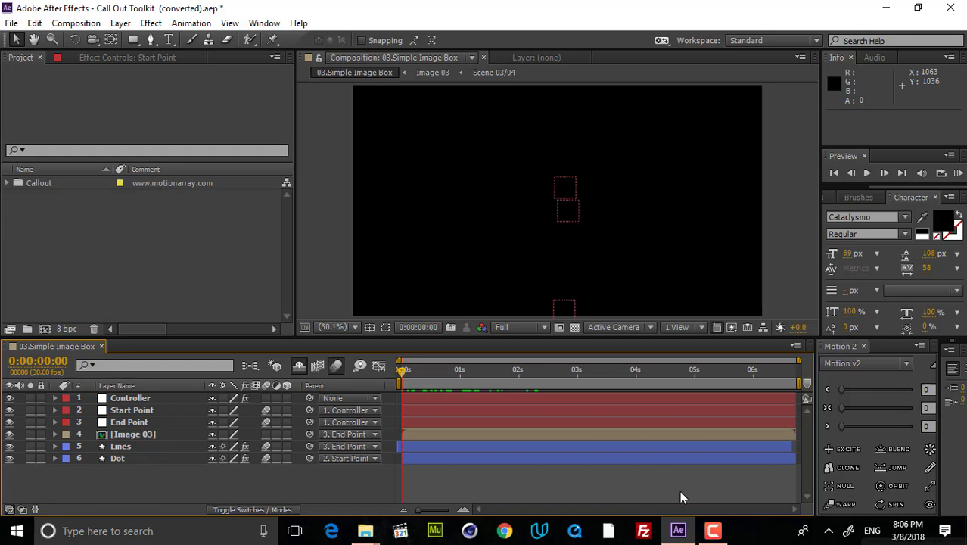
pyautogui.press('KP_0')
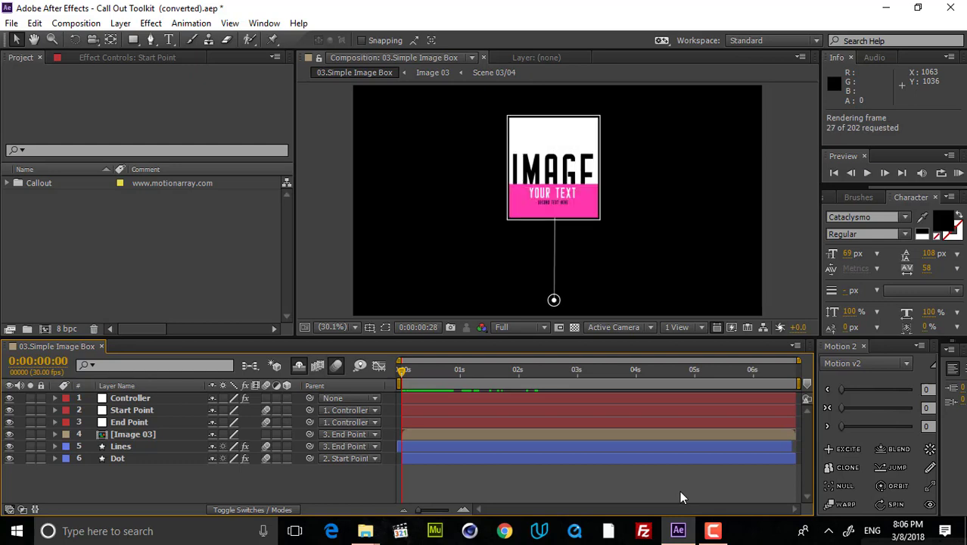
pyautogui.press('space')
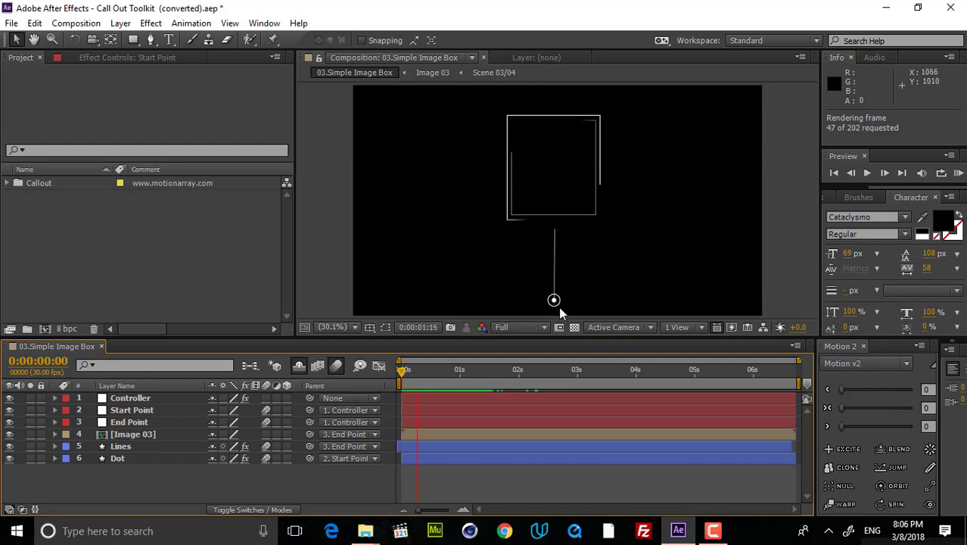
pyautogui.press('space')
pyautogui.press('space')
pyautogui.press('Home')
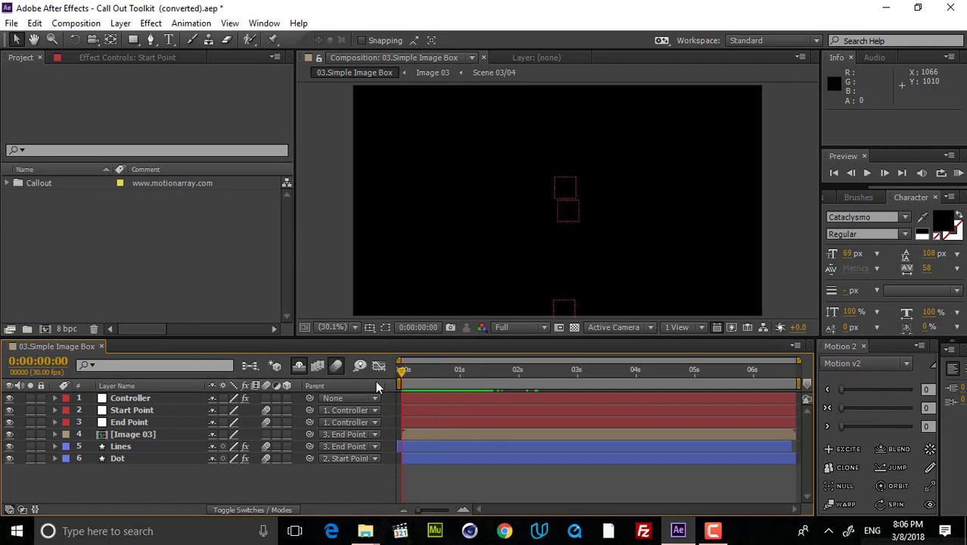
pyautogui.press('KP_0')
pyautogui.press('space')
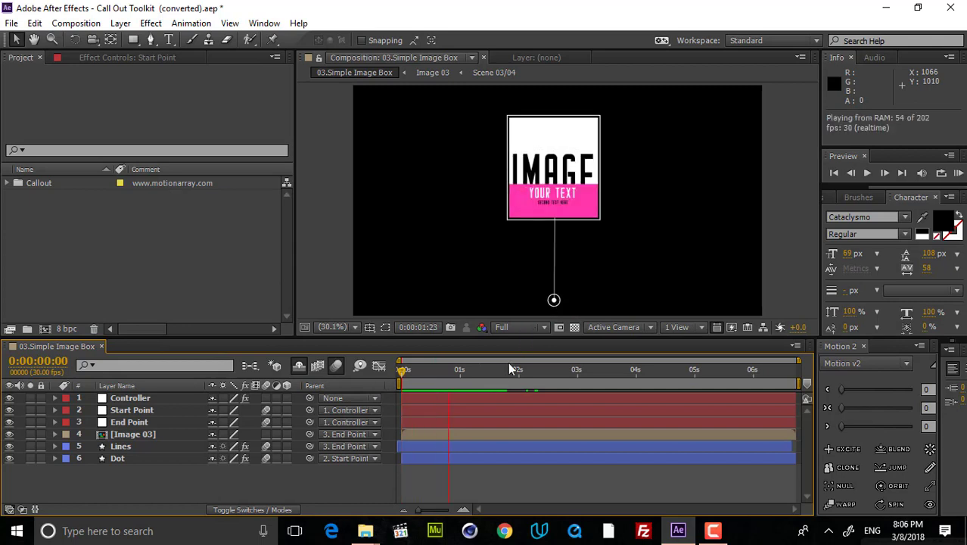
pyautogui.press('space')
# At frame 27, move the callout's Start Point from below the image box to its right side
pyautogui.moveTo(402, 374); pyautogui.dragTo(424, 381)
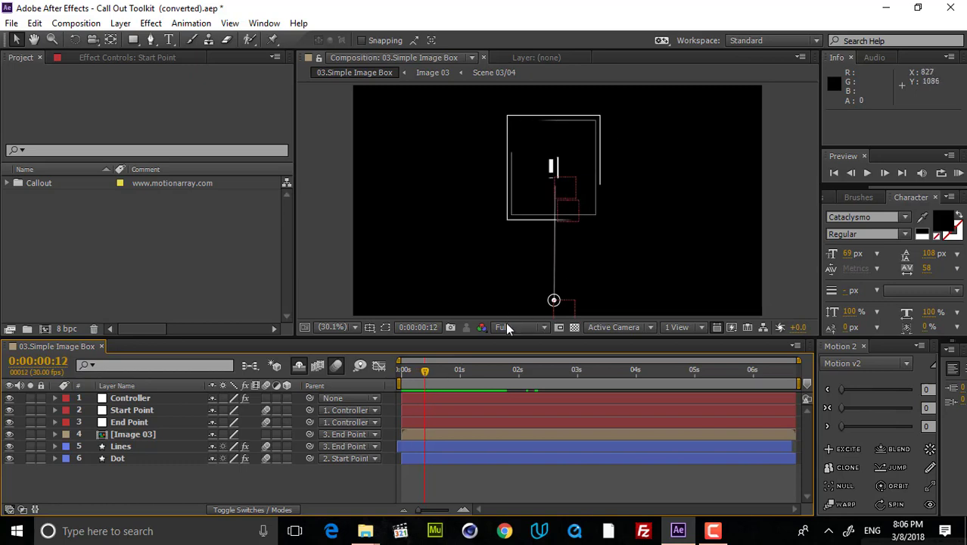
pyautogui.press('space')
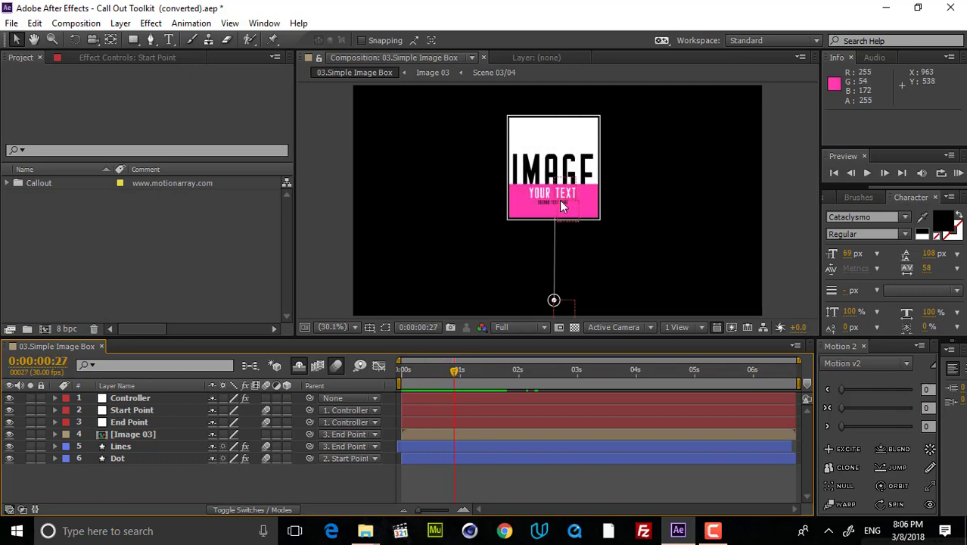
pyautogui.click(555, 300)
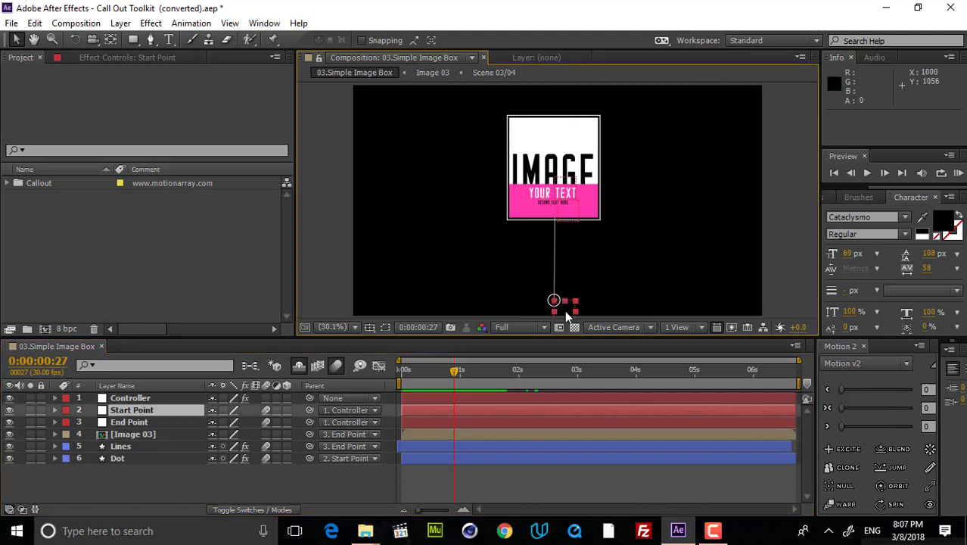
pyautogui.moveTo(566, 308); pyautogui.dragTo(684, 229)
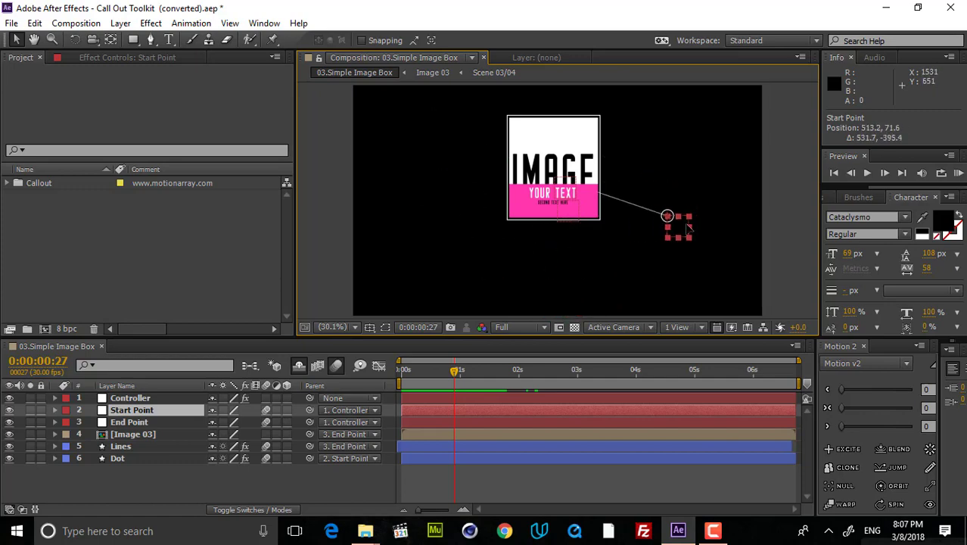
# Preview the callout animation from the beginning with the moved Start Point
pyautogui.press('Home')
pyautogui.click(538, 473)
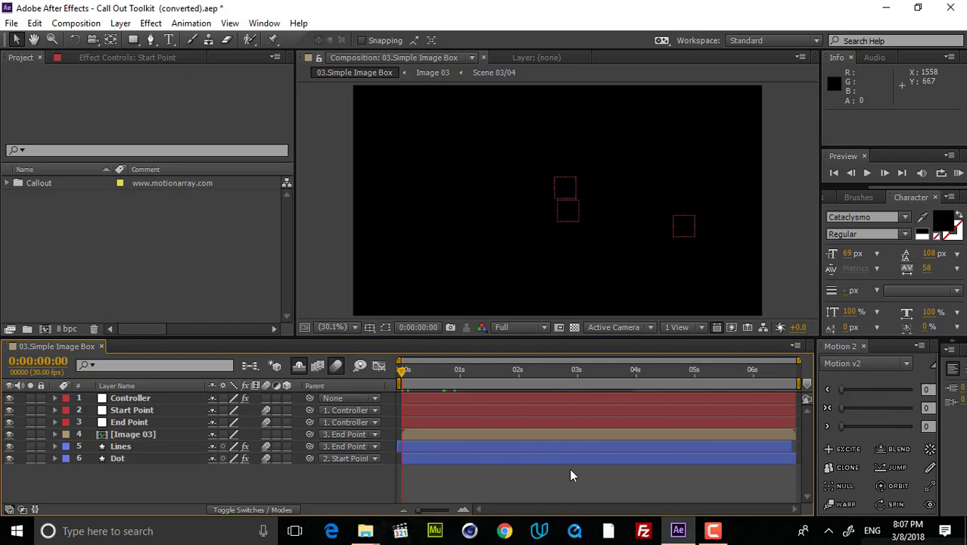
pyautogui.press('space')
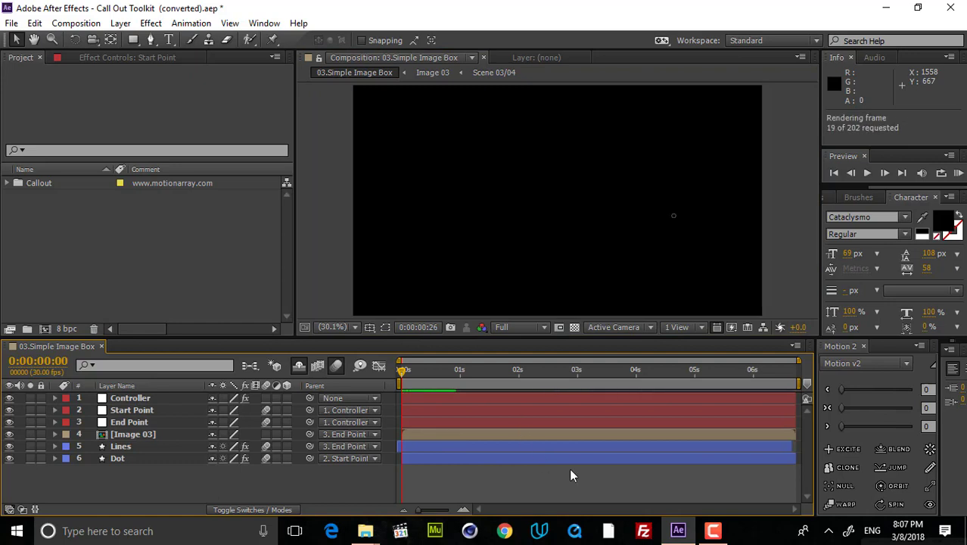
pyautogui.press('space')
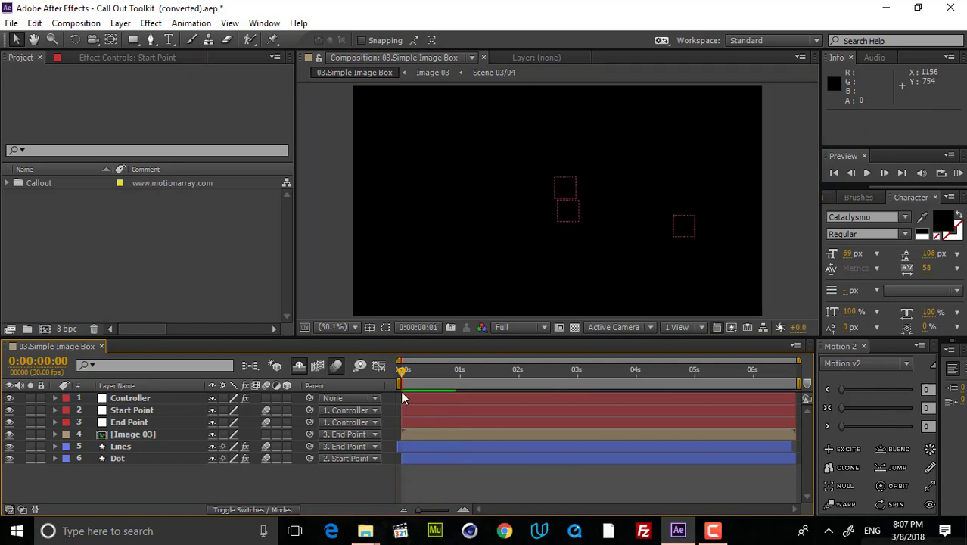
# At frame 16, move the Start Point to about 114, 324 and the End Point to about -100, -68
pyautogui.click(403, 381)
pyautogui.press('space')
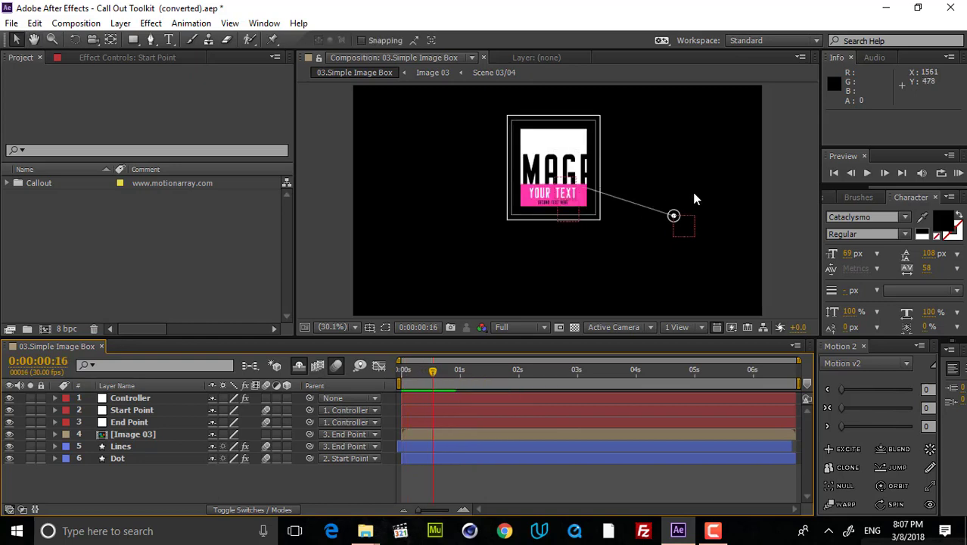
pyautogui.moveTo(684, 232); pyautogui.dragTo(594, 280)
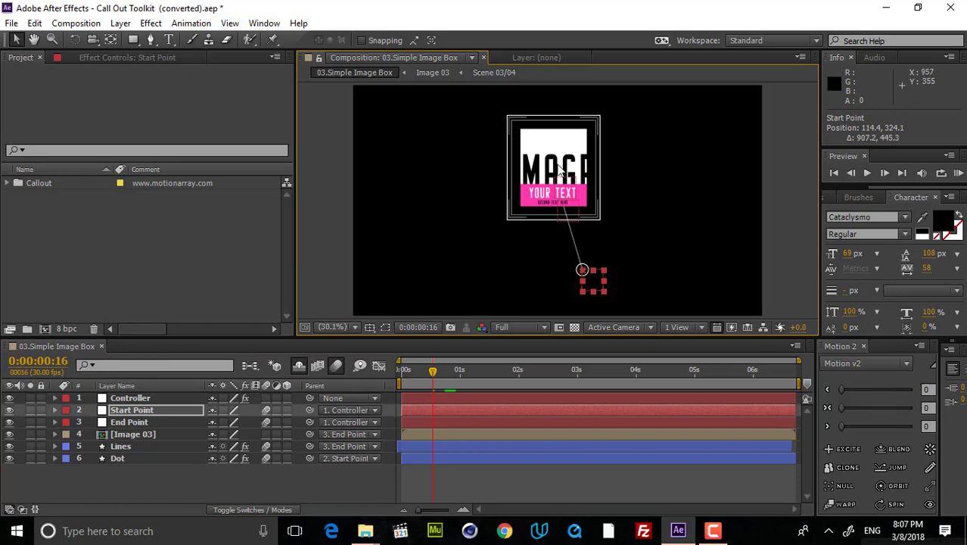
pyautogui.moveTo(561, 191); pyautogui.dragTo(509, 220)
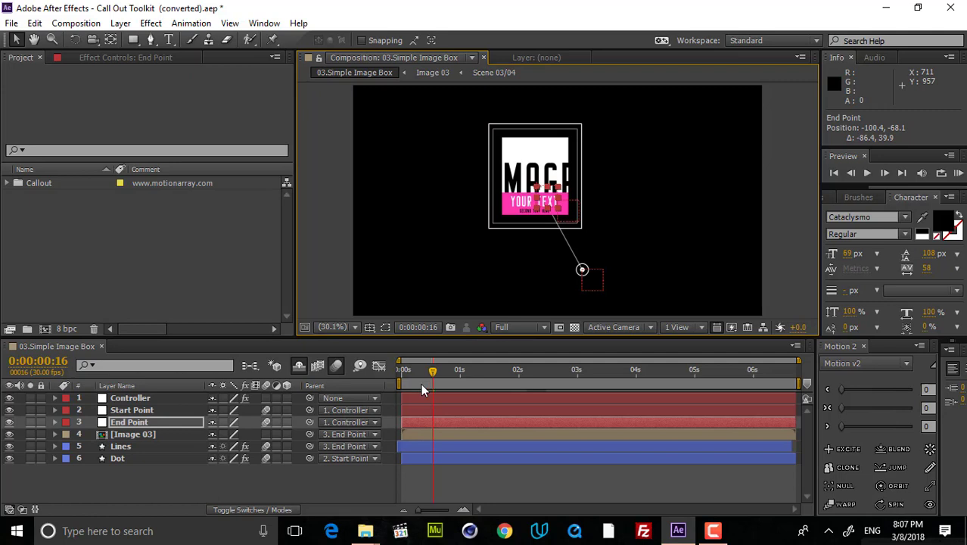
# Play the animation from the first frame and scrub to frame 24 to check both repositioned points
pyautogui.press('Home')
pyautogui.click(510, 474)
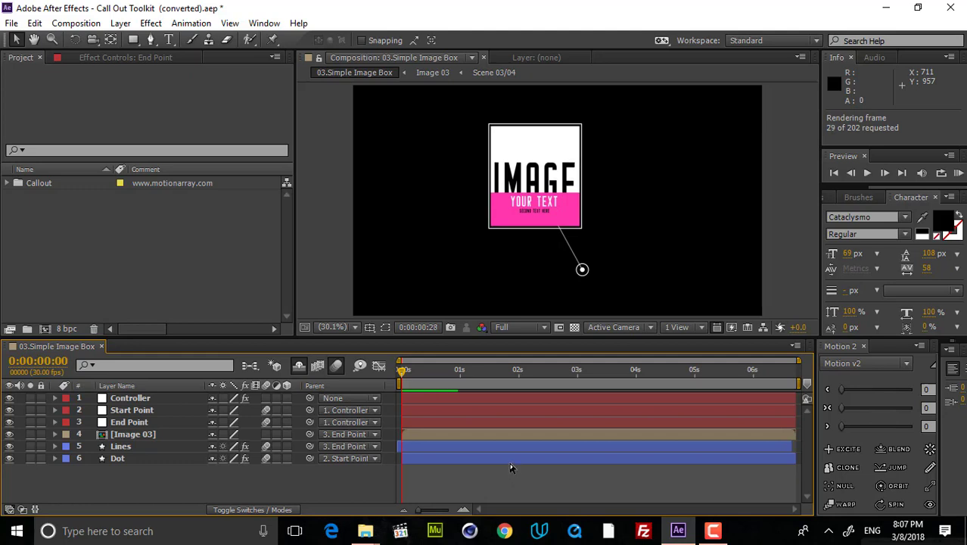
pyautogui.press('space')
pyautogui.press('space')
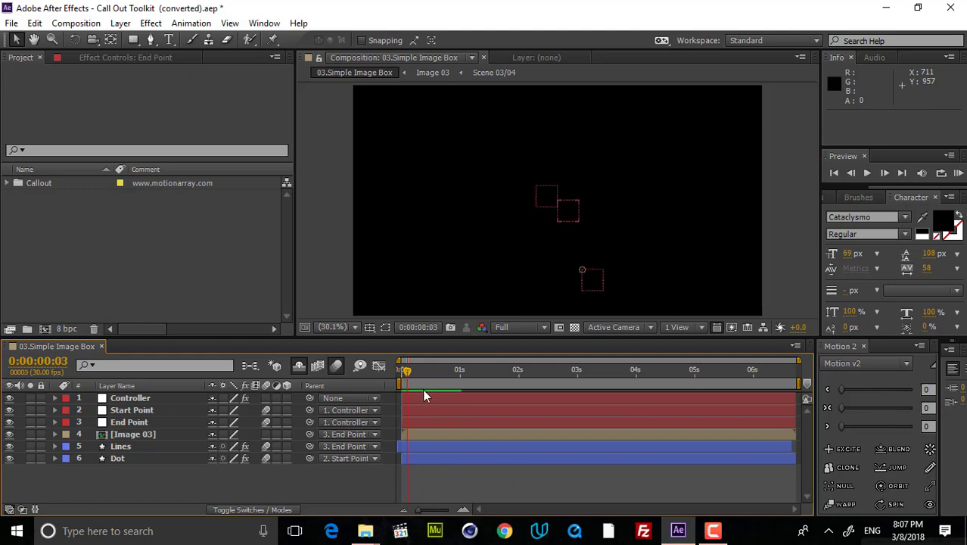
pyautogui.moveTo(407, 372); pyautogui.dragTo(448, 376)
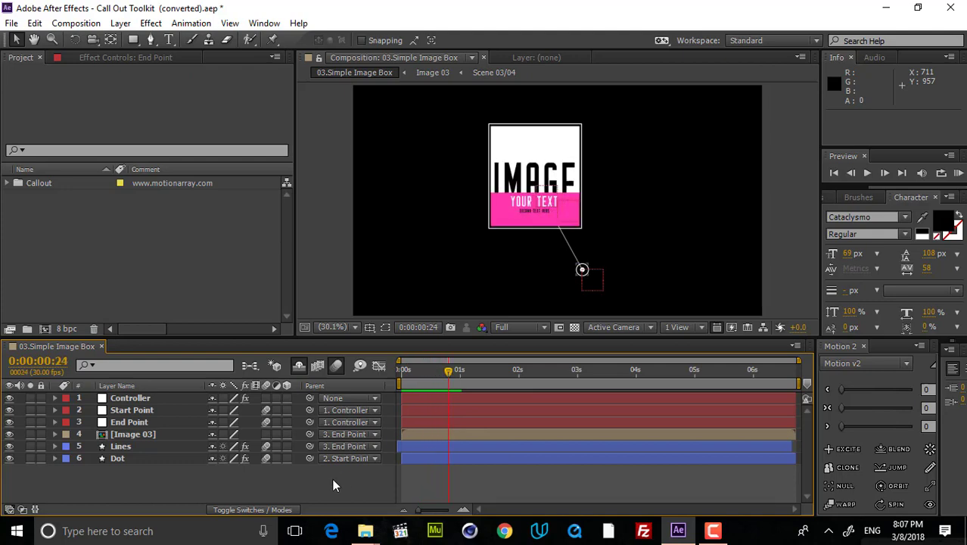
# Create a new 1920 x 1080 composition at 30 fps with a duration of 0:00:04:22
pyautogui.click(76, 23)
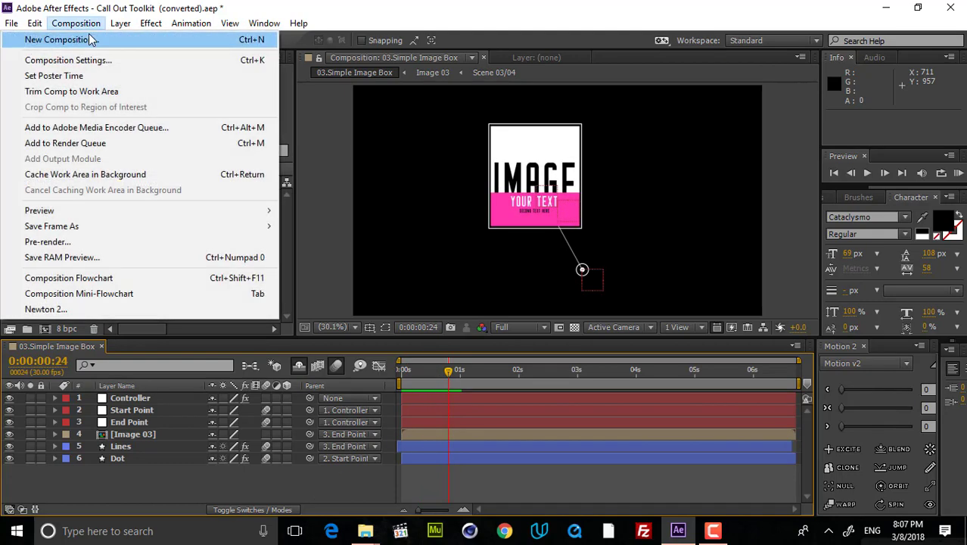
pyautogui.click(53, 36)
pyautogui.moveTo(261, 103); pyautogui.dragTo(304, 93)
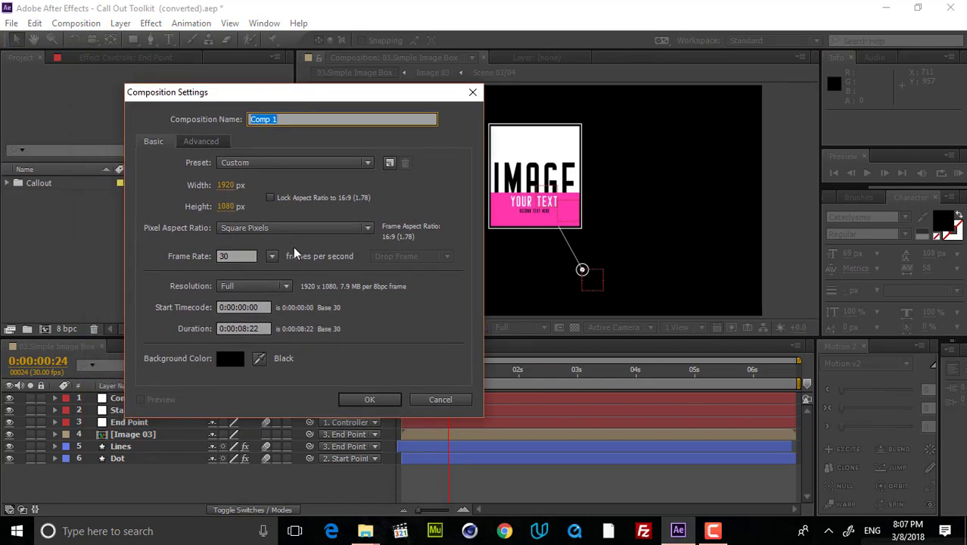
pyautogui.click(244, 328)
pyautogui.moveTo(246, 328); pyautogui.dragTo(241, 328)
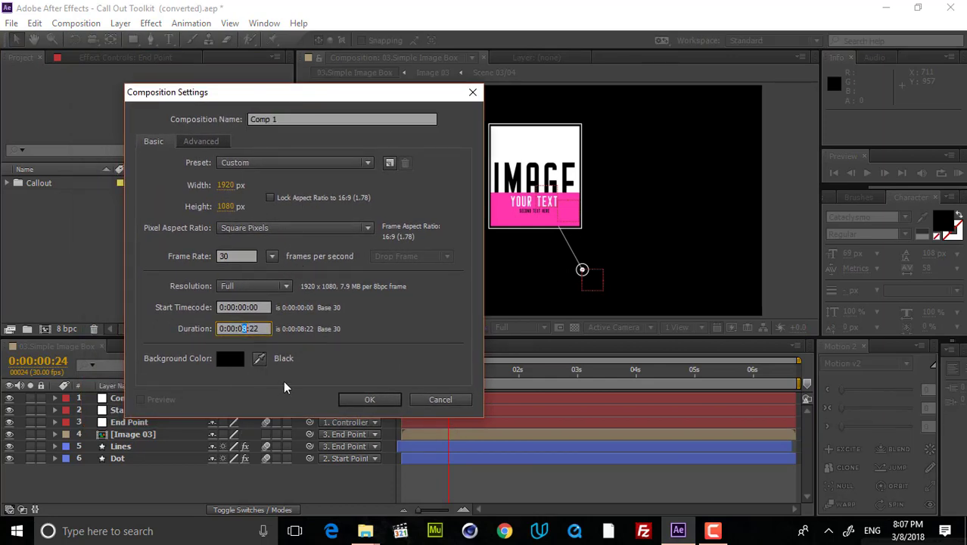
pyautogui.write('4')
pyautogui.click(369, 398)
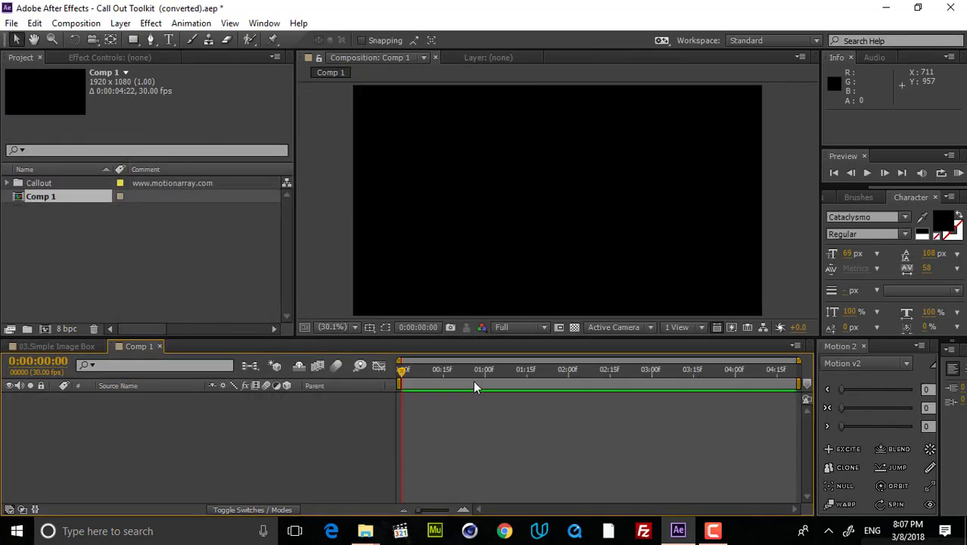
# Rename the new composition as Call Out and close the 03.Simple Image Box timeline
pyautogui.click(75, 23)
pyautogui.click(65, 58)
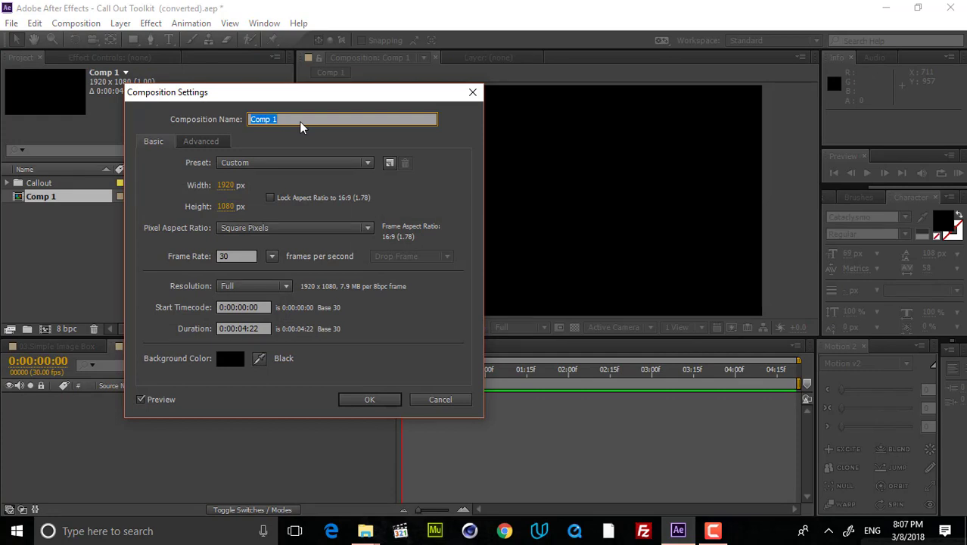
pyautogui.press('BackSpace')
pyautogui.write('Call Out')
pyautogui.press('Return')
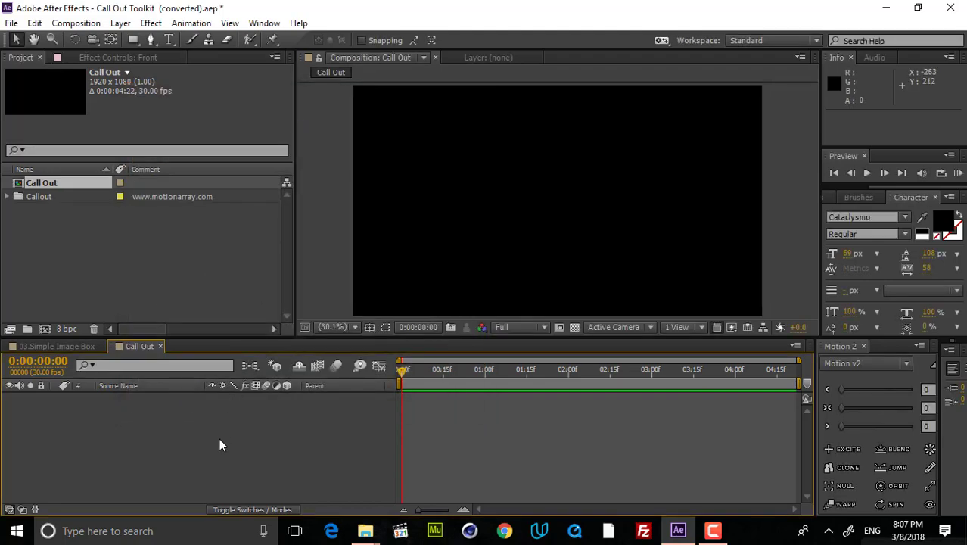
pyautogui.click(88, 349)
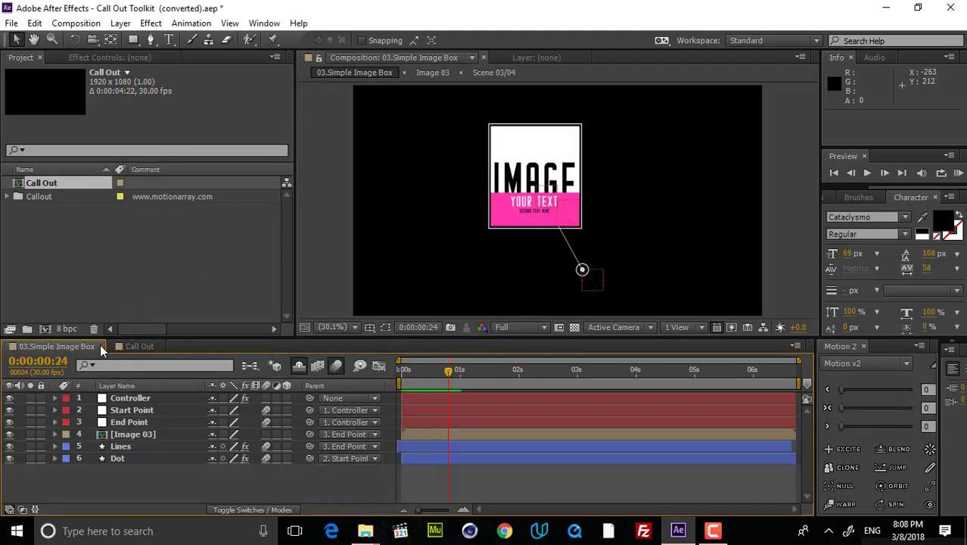
pyautogui.click(100, 344)
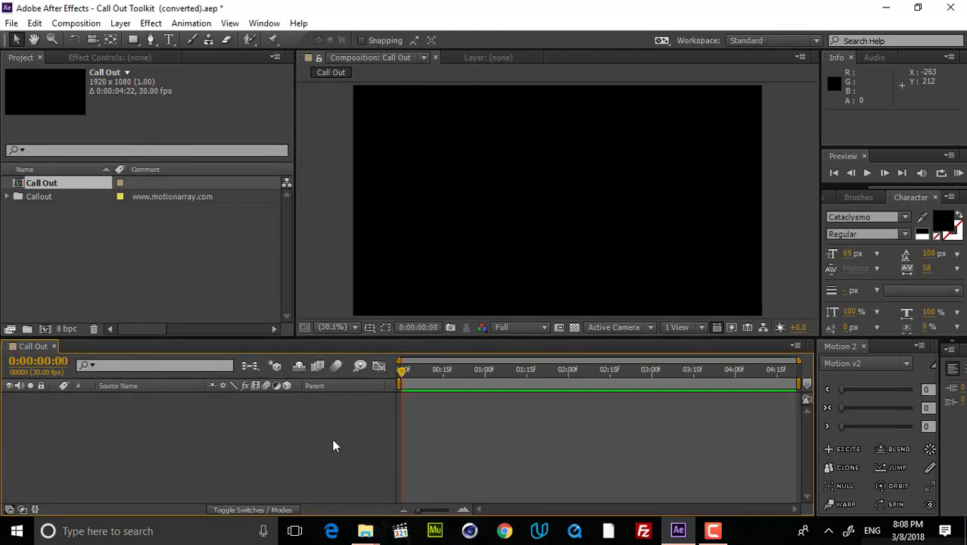
# Draw a white circle with the Ellipse tool near the centre of the Call Out composition
pyautogui.scroll(3, 546, 259)
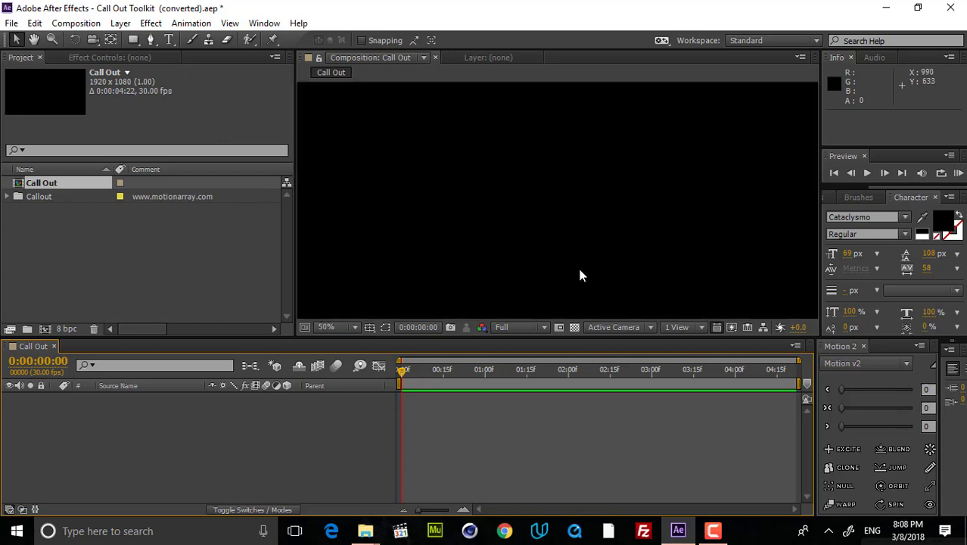
pyautogui.scroll(-2, 583, 264)
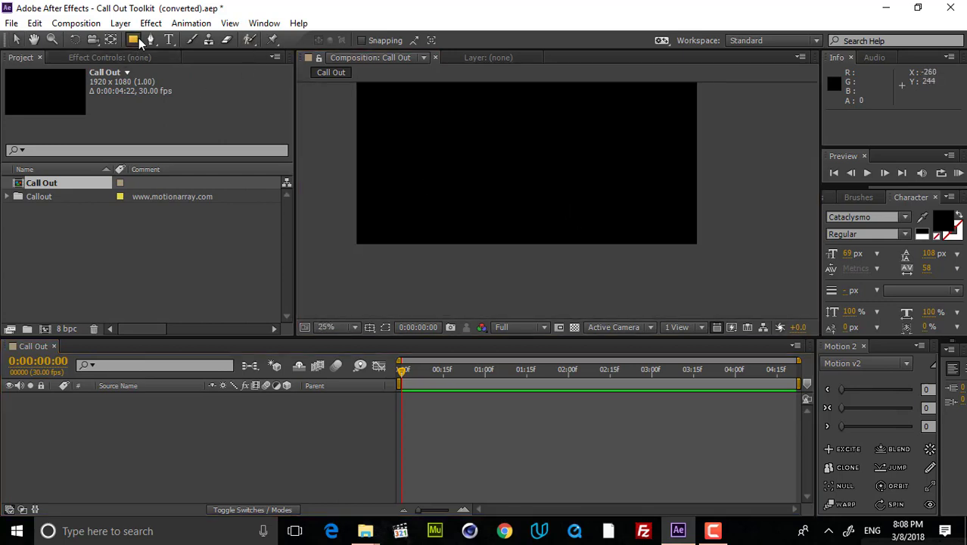
pyautogui.moveTo(139, 44); pyautogui.dragTo(192, 72)
pyautogui.scroll(2, 571, 194)
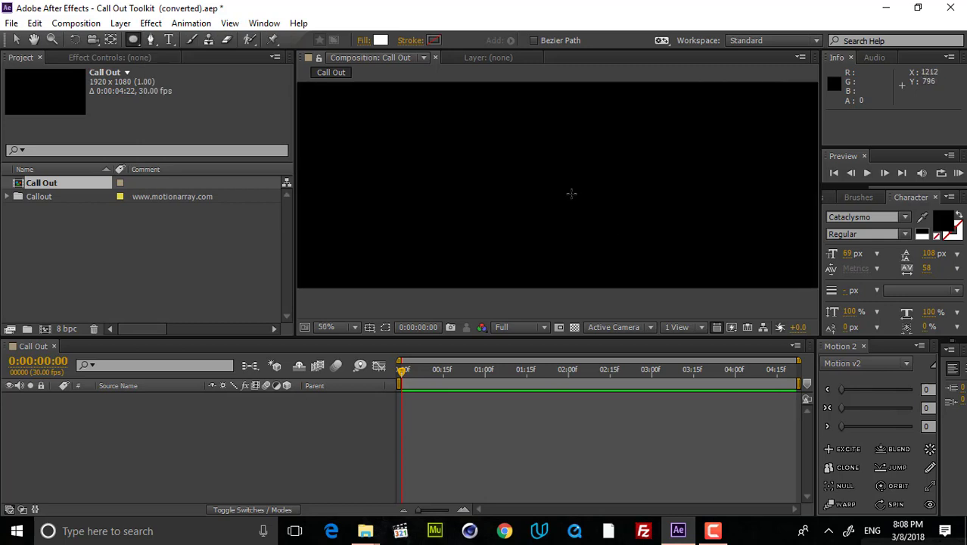
pyautogui.moveTo(503, 170); pyautogui.dragTo(554, 221)
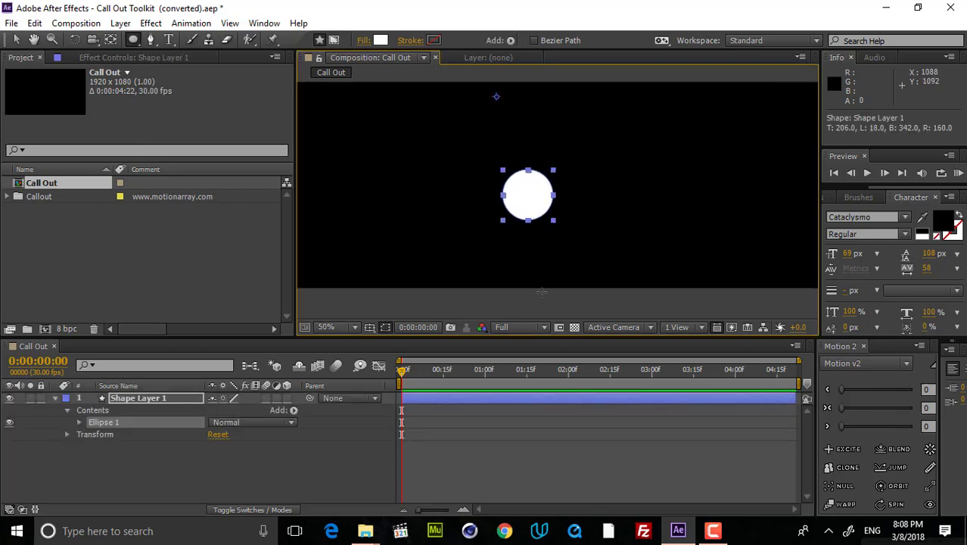
# Move the anchor point of Shape Layer 1 to the centre of the circle
pyautogui.click(16, 39)
pyautogui.click(135, 398)
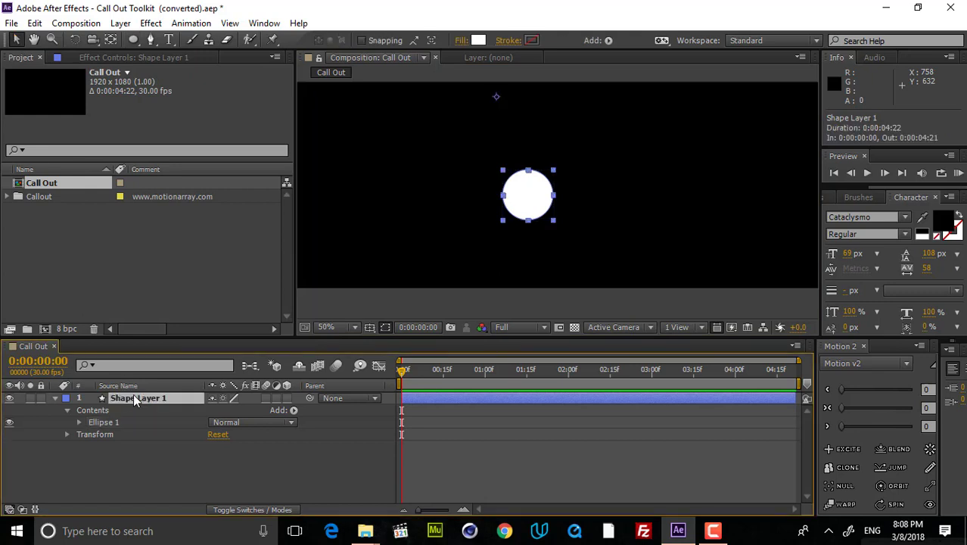
pyautogui.click(110, 39)
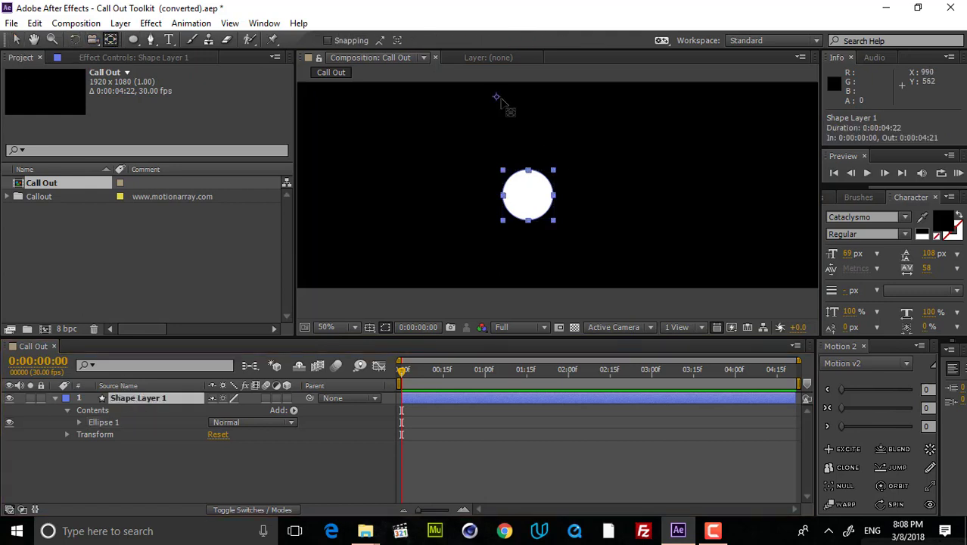
pyautogui.moveTo(499, 99); pyautogui.dragTo(531, 199)
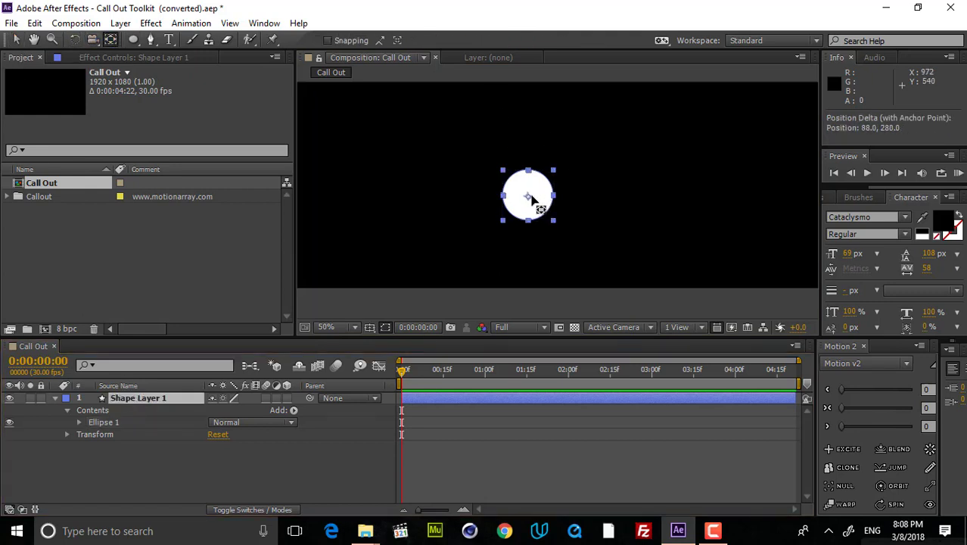
# Delete the fill from Ellipse 1 in Shape Layer 1
pyautogui.click(110, 422)
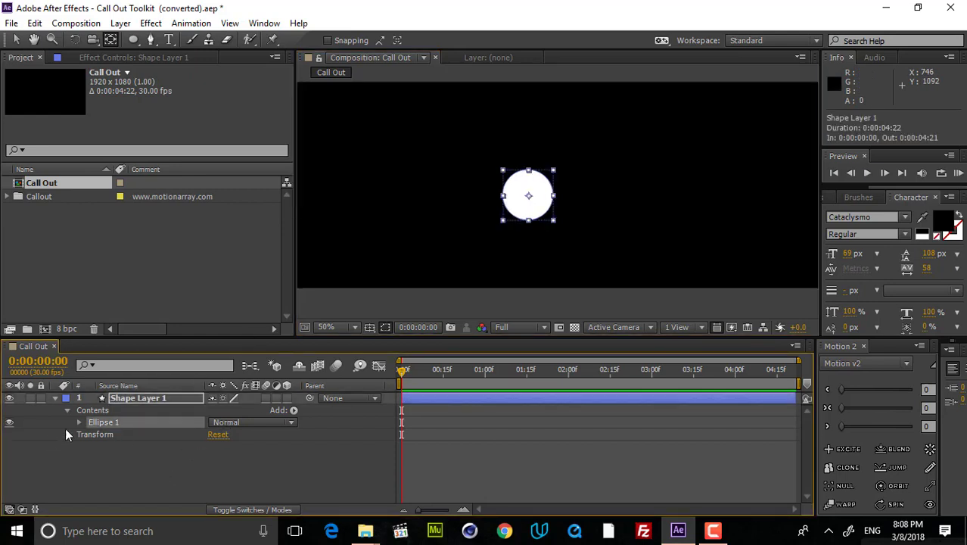
pyautogui.click(78, 422)
pyautogui.click(119, 459)
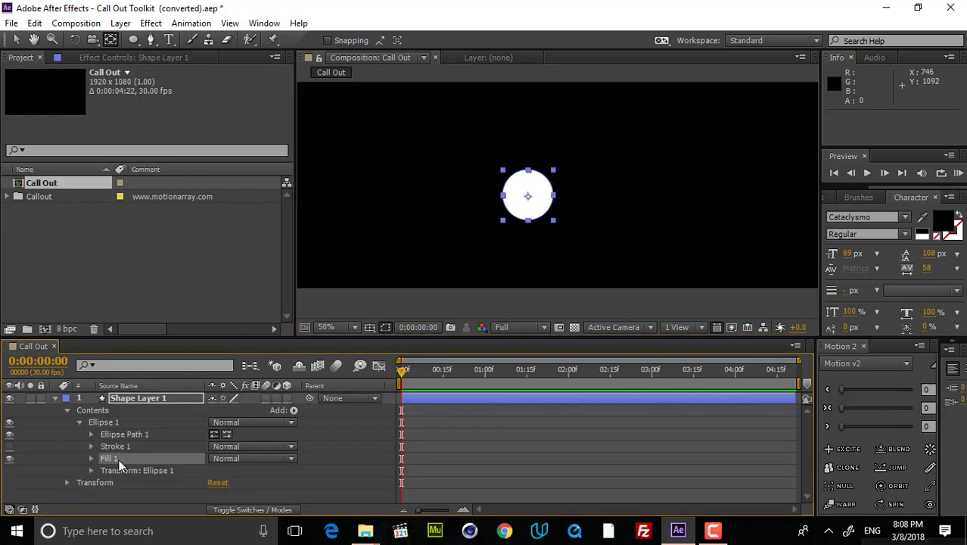
pyautogui.press('Delete')
# Enable the stroke of Ellipse 1 and set its stroke width to 9
pyautogui.click(9, 445)
pyautogui.click(106, 446)
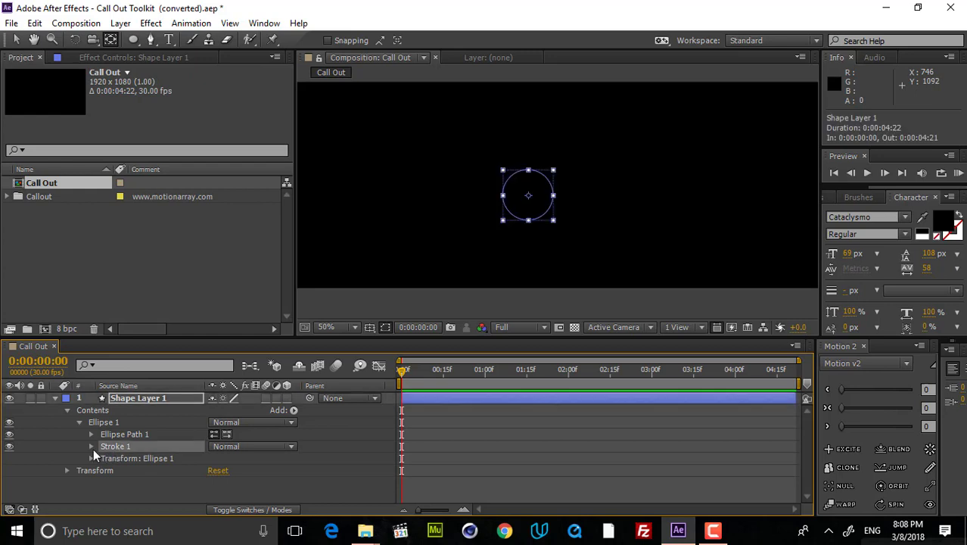
pyautogui.click(91, 447)
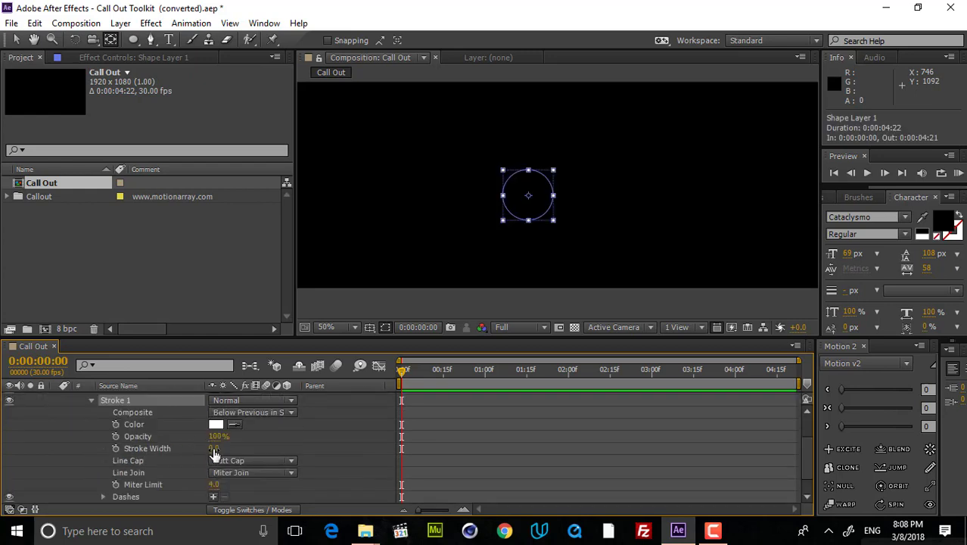
pyautogui.moveTo(214, 448)
pyautogui.mouseDown()
pyautogui.moveTo(236, 449)
pyautogui.moveTo(215, 448)
pyautogui.mouseUp()
pyautogui.click(740, 130)
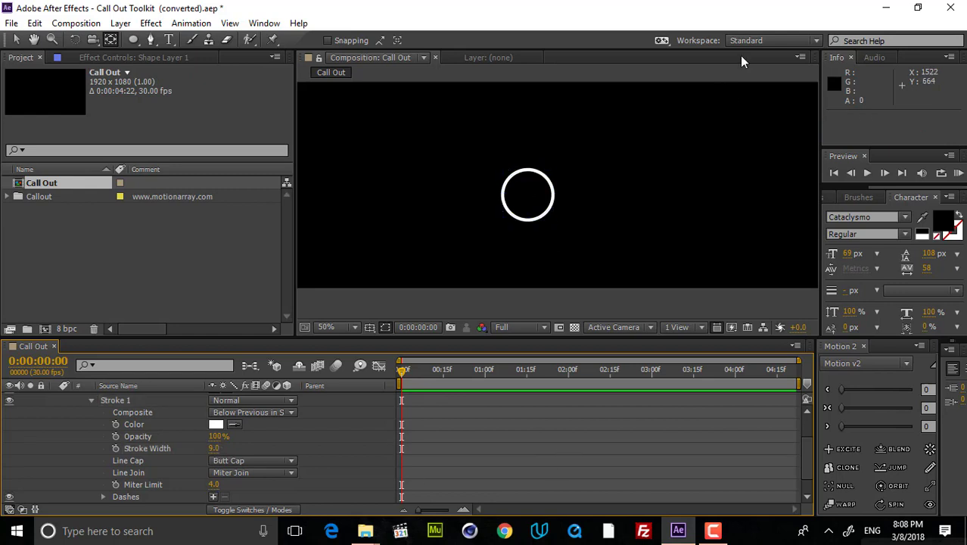
# Duplicate Ellipse 1 within Shape Layer 1 and scale the copy to 44%
pyautogui.scroll(2, 121, 496)
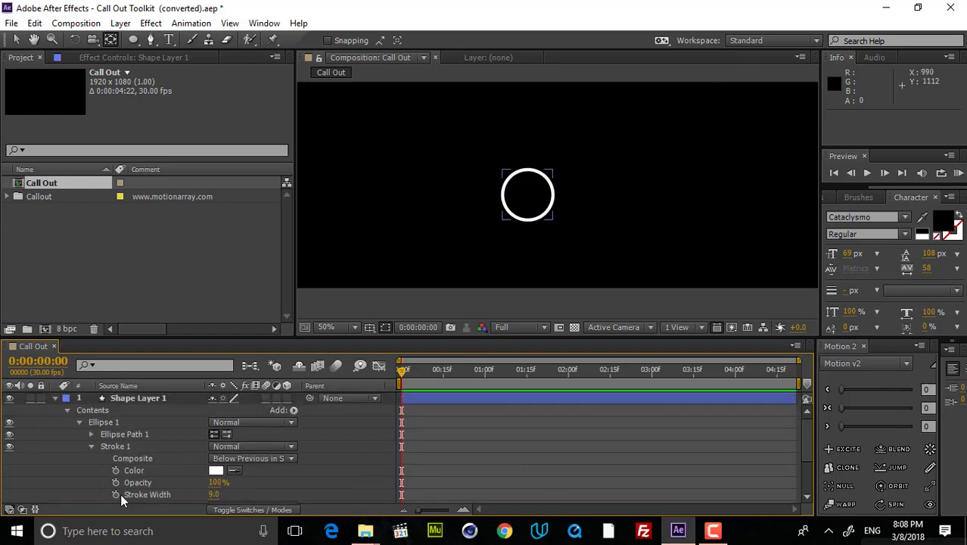
pyautogui.click(109, 420)
pyautogui.hotkey('ctrl', 'd')
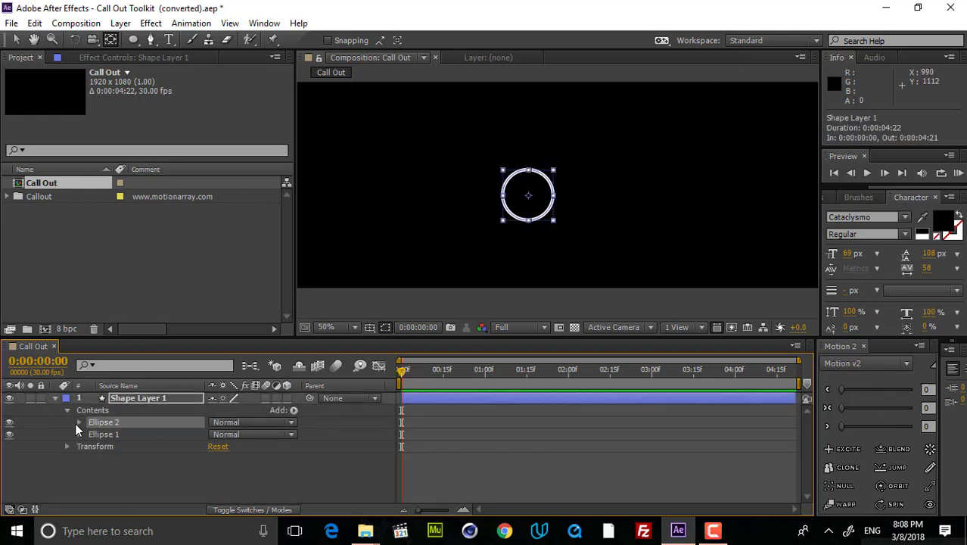
pyautogui.click(16, 39)
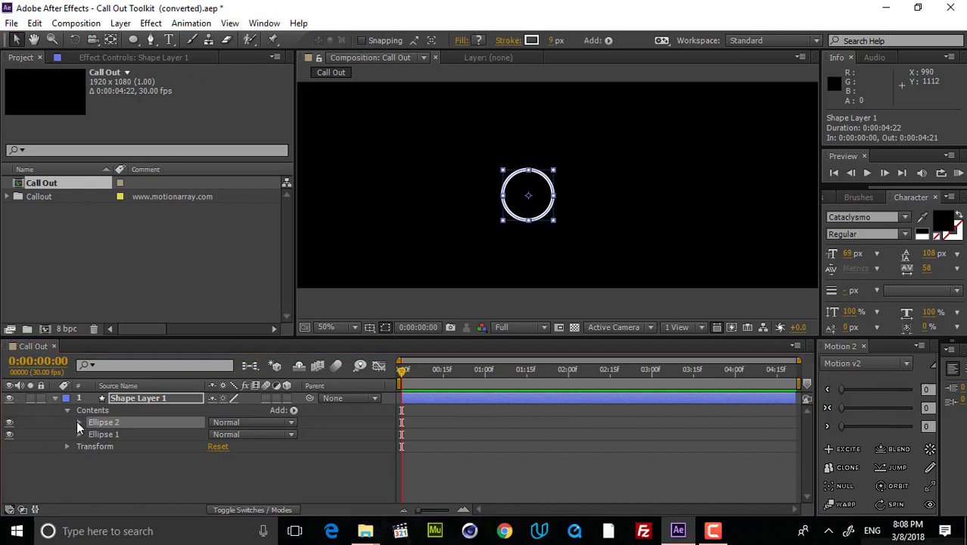
pyautogui.click(78, 422)
pyautogui.click(91, 458)
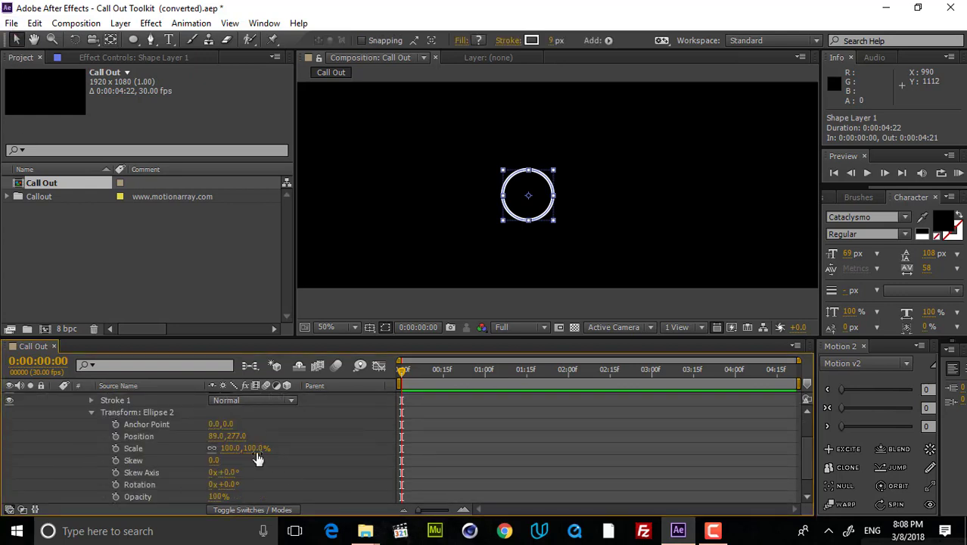
pyautogui.moveTo(255, 453); pyautogui.dragTo(202, 450)
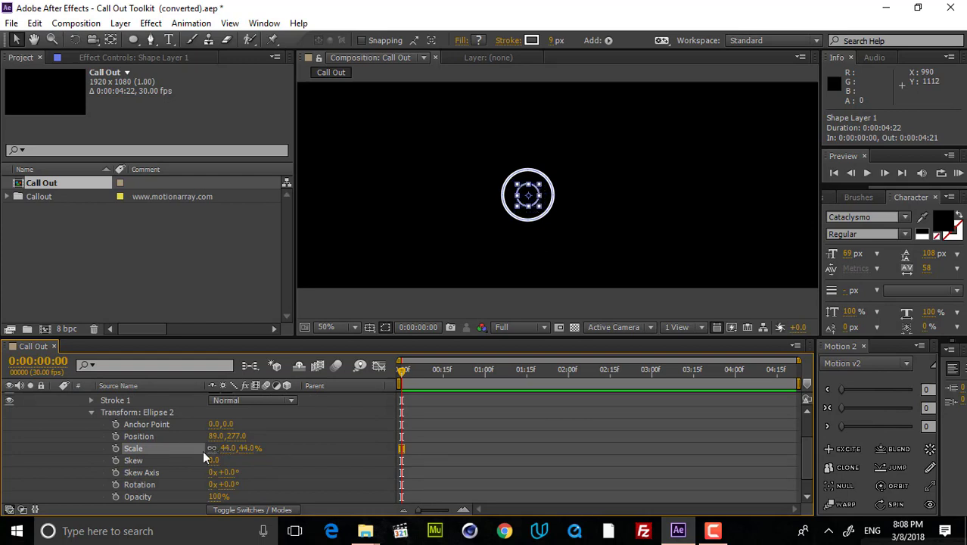
# Delete the stroke from the inner circle, Ellipse 2, and add a fill to it
pyautogui.scroll(2, 88, 445)
pyautogui.click(122, 446)
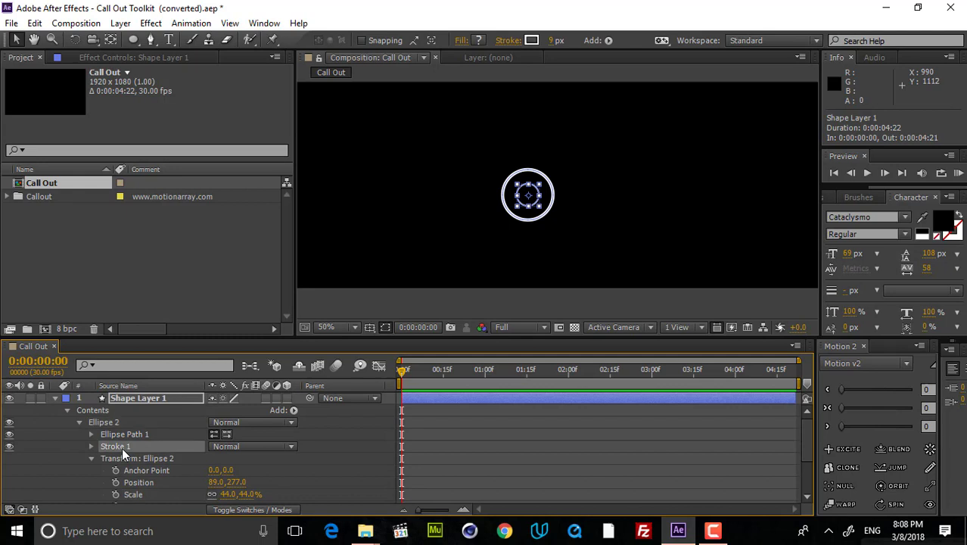
pyautogui.press('Delete')
pyautogui.click(126, 421)
pyautogui.click(294, 410)
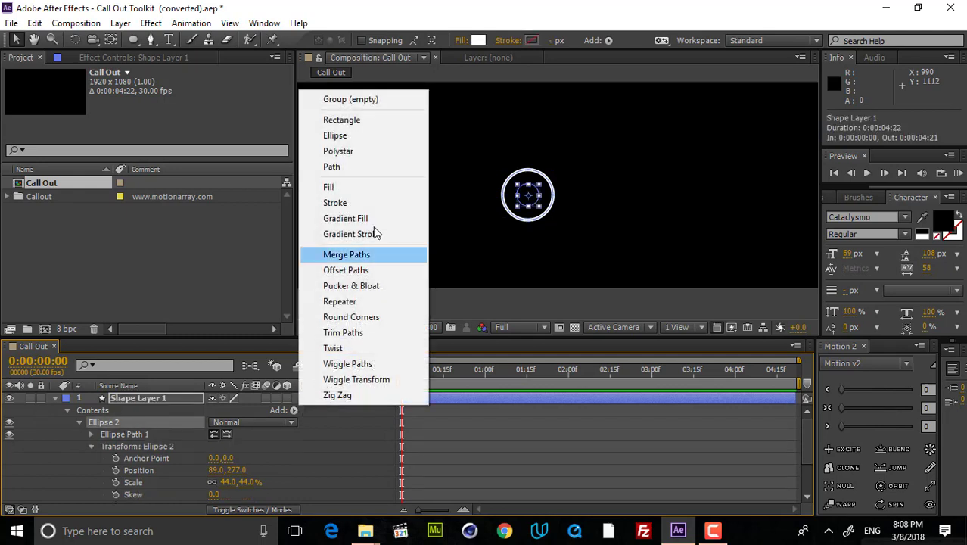
pyautogui.click(340, 189)
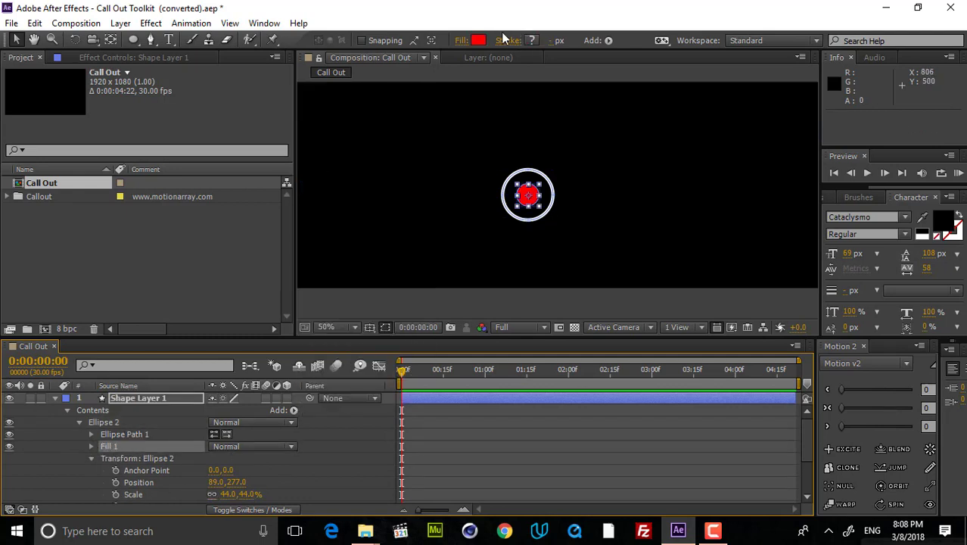
# Set the fill color of Ellipse 2 to white, FFFFFF
pyautogui.click(479, 40)
pyautogui.moveTo(189, 363); pyautogui.dragTo(85, 288)
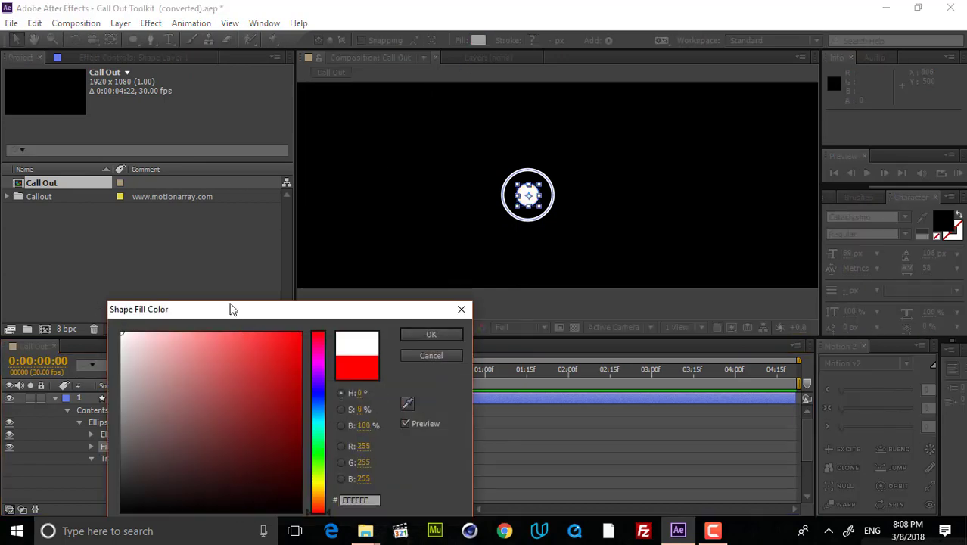
pyautogui.moveTo(215, 305); pyautogui.dragTo(175, 159)
pyautogui.click(387, 188)
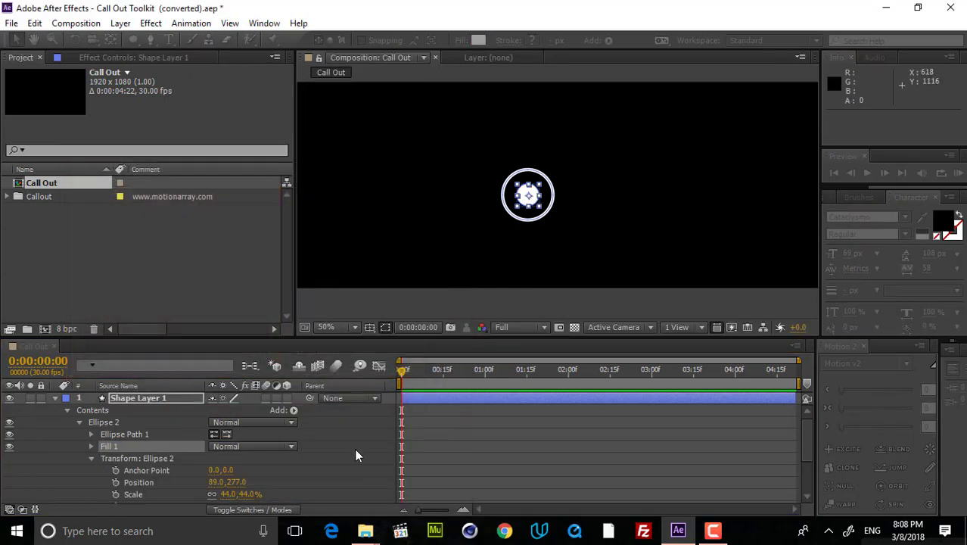
pyautogui.click(354, 448)
# Reduce the scale of Ellipse 2 to 39%
pyautogui.scroll(-3, 276, 480)
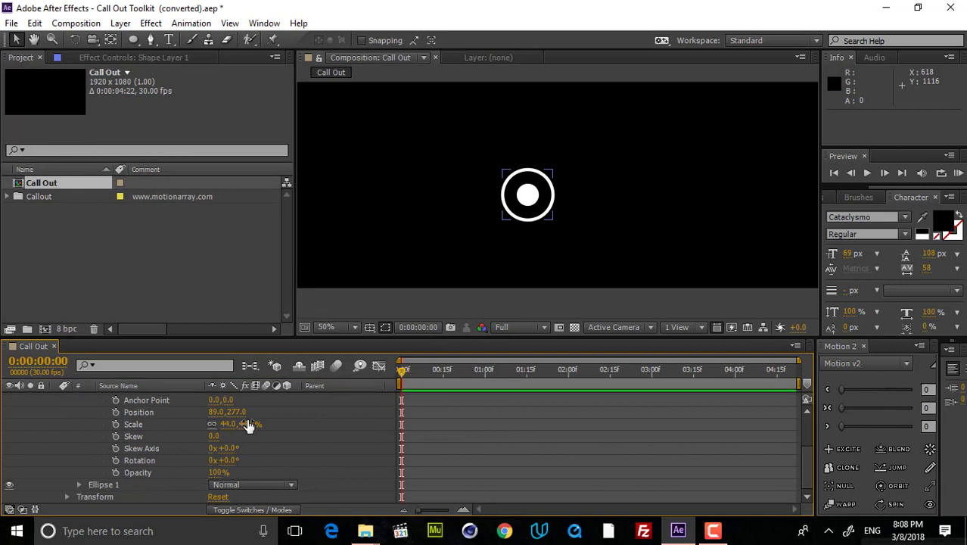
pyautogui.moveTo(248, 424); pyautogui.dragTo(245, 420)
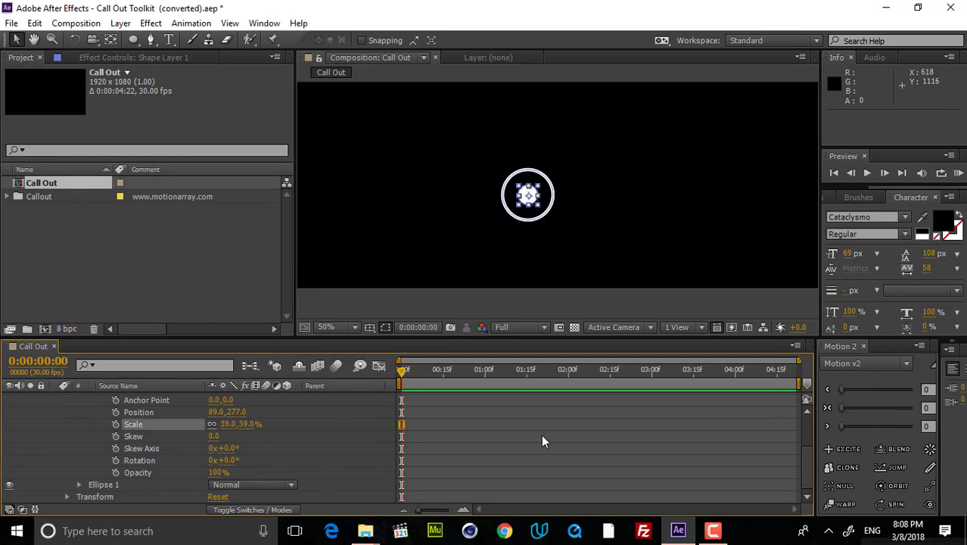
pyautogui.click(542, 437)
pyautogui.scroll(-2, 626, 275)
pyautogui.scroll(3, 610, 263)
# Group Ellipse 1 and Ellipse 2 together inside the contents of Shape Layer 1
pyautogui.scroll(2, 95, 418)
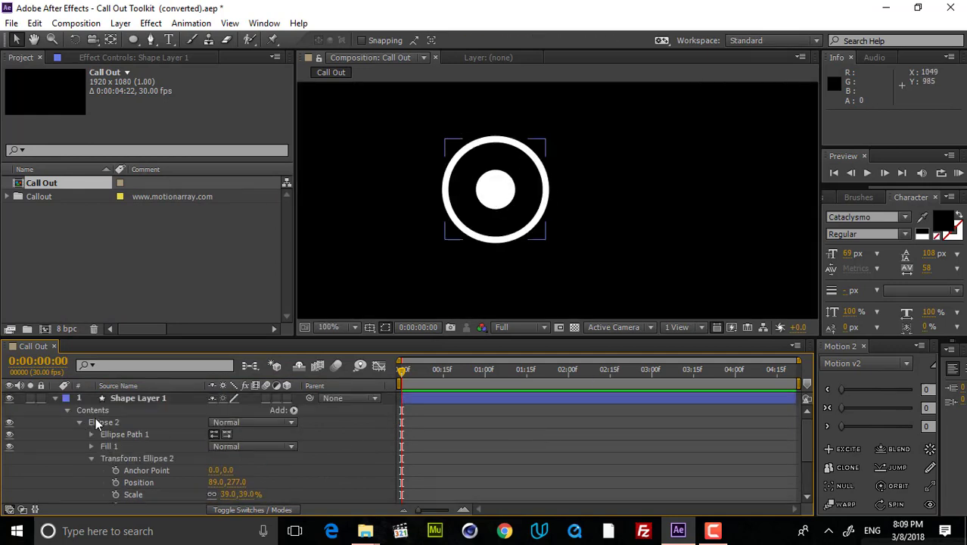
pyautogui.click(79, 422)
pyautogui.click(293, 410)
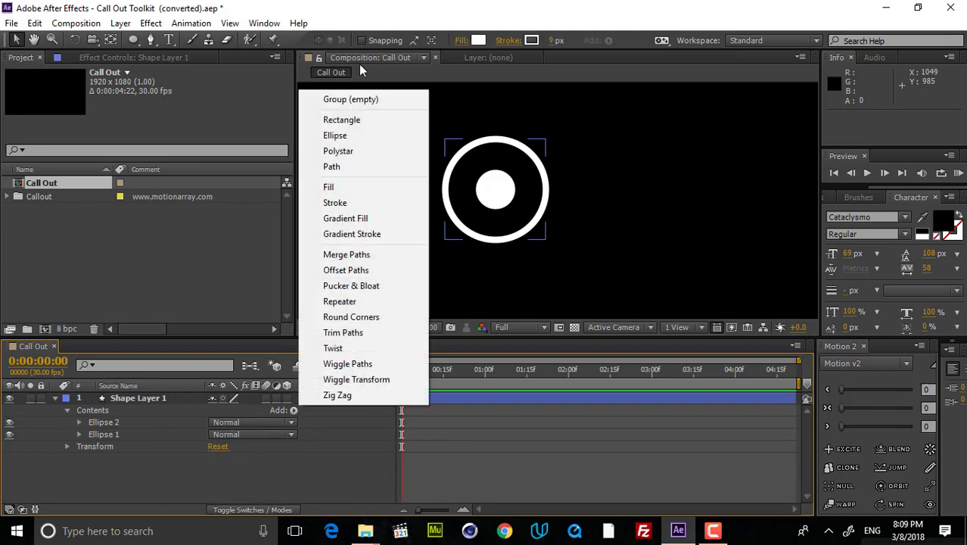
pyautogui.click(362, 106)
pyautogui.click(103, 422)
pyautogui.keyDown('shift'); pyautogui.click(106, 434); pyautogui.keyUp('shift')
pyautogui.moveTo(106, 434); pyautogui.dragTo(112, 444)
pyautogui.click(106, 424)
pyautogui.press(',')
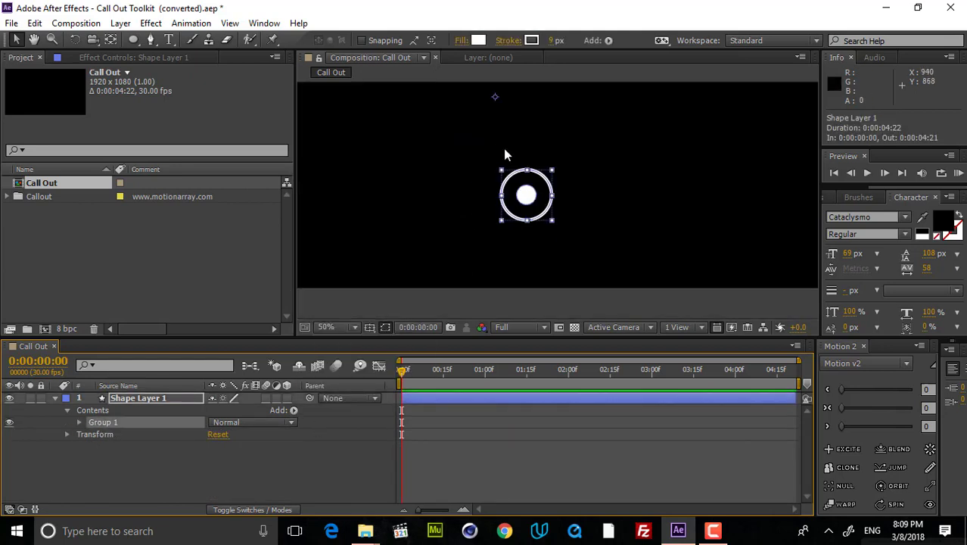
# Move the anchor point of Group 1 to the centre of the circles
pyautogui.click(112, 41)
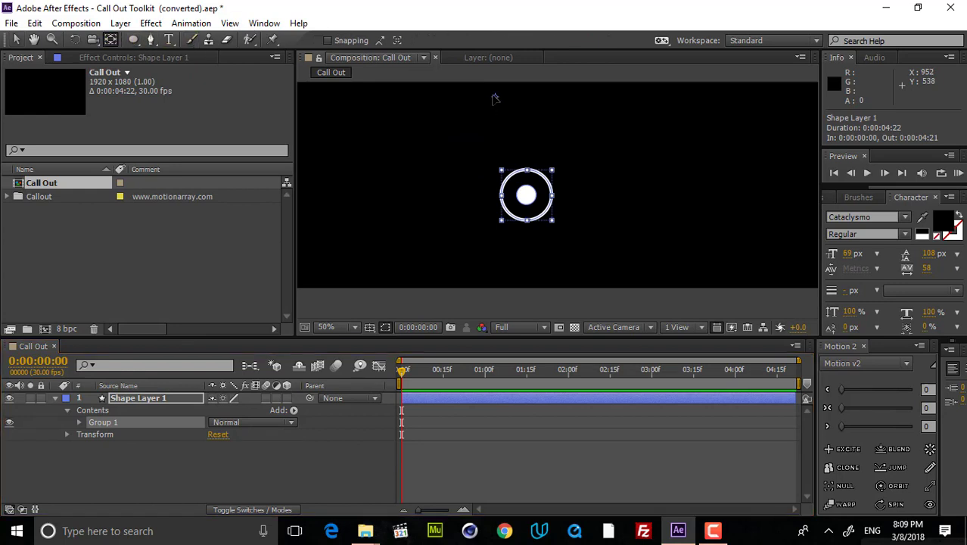
pyautogui.moveTo(495, 96); pyautogui.dragTo(527, 197)
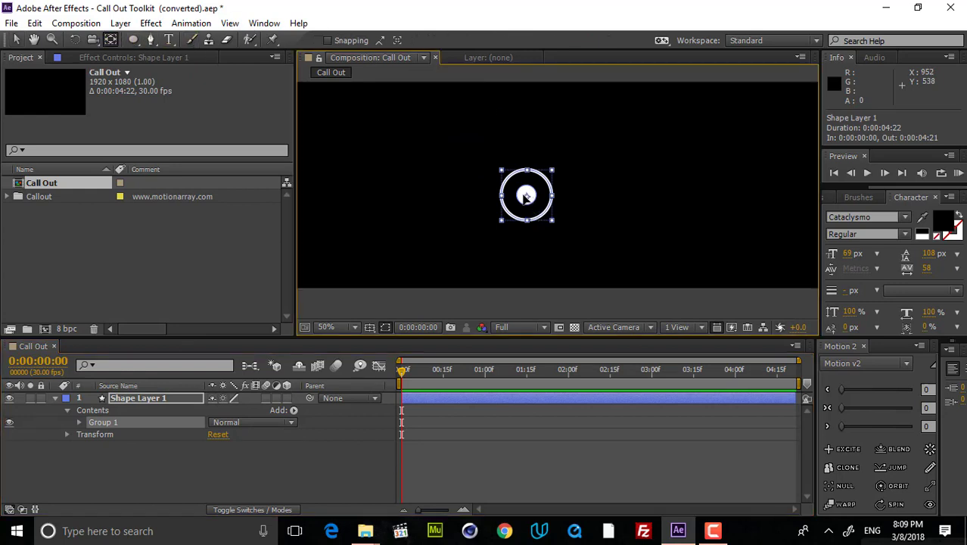
pyautogui.click(264, 23)
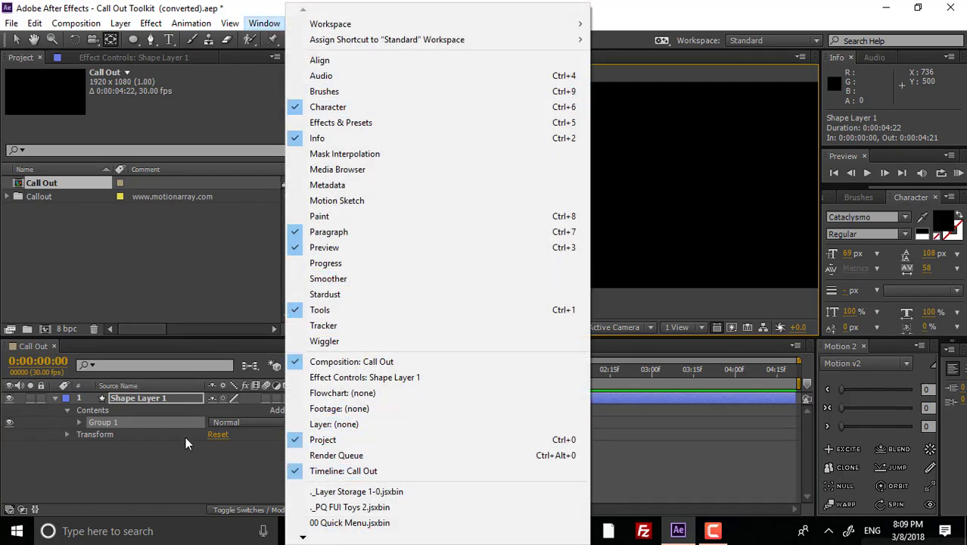
pyautogui.click(142, 426)
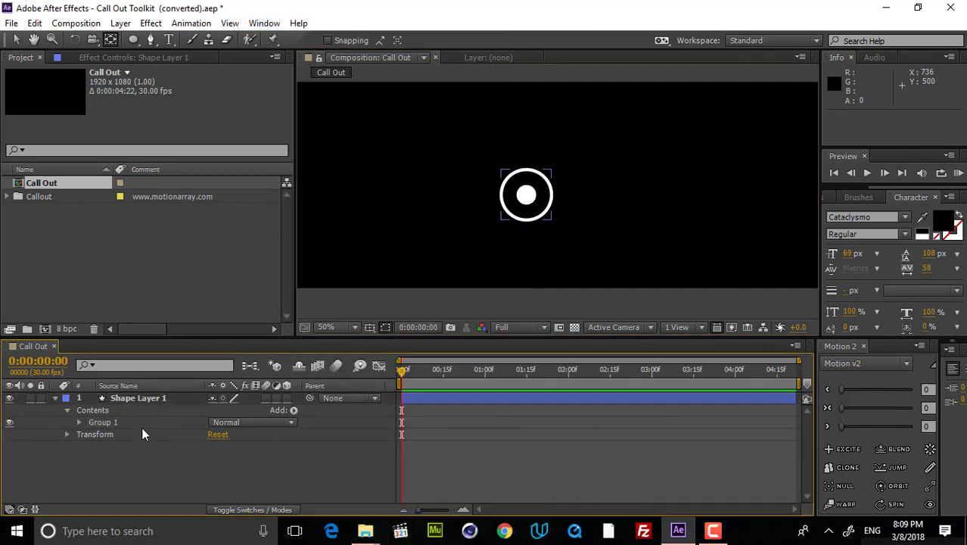
# Scale Group 1 down to 54% in its group transform and return to the Selection tool
pyautogui.click(78, 422)
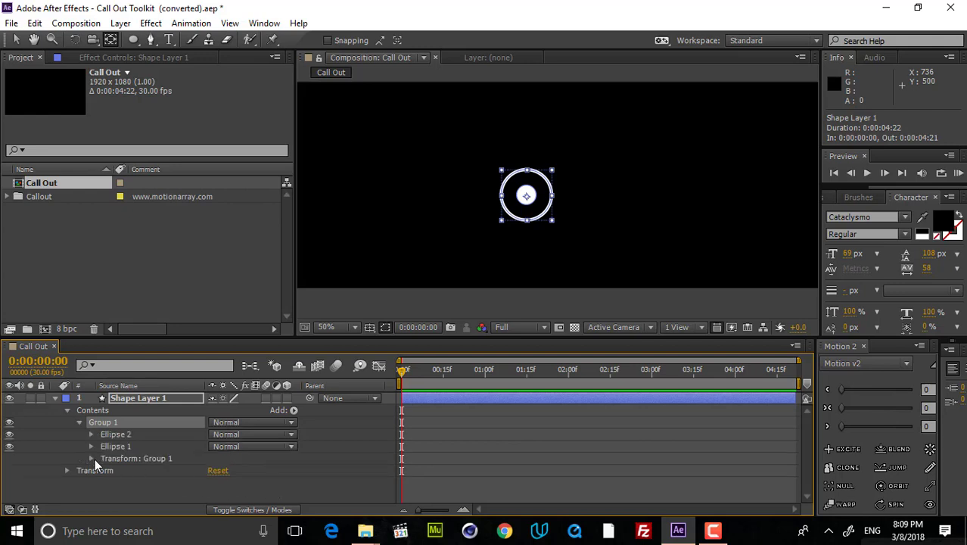
pyautogui.click(91, 459)
pyautogui.scroll(-2, 198, 478)
pyautogui.moveTo(265, 454); pyautogui.dragTo(239, 451)
pyautogui.click(630, 191)
pyautogui.scroll(-2, 630, 189)
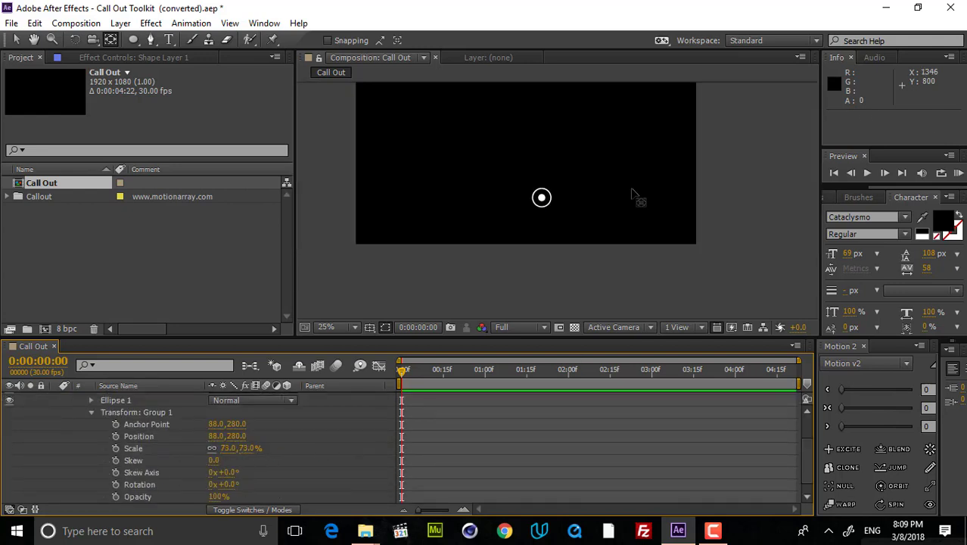
pyautogui.scroll(2, 561, 255)
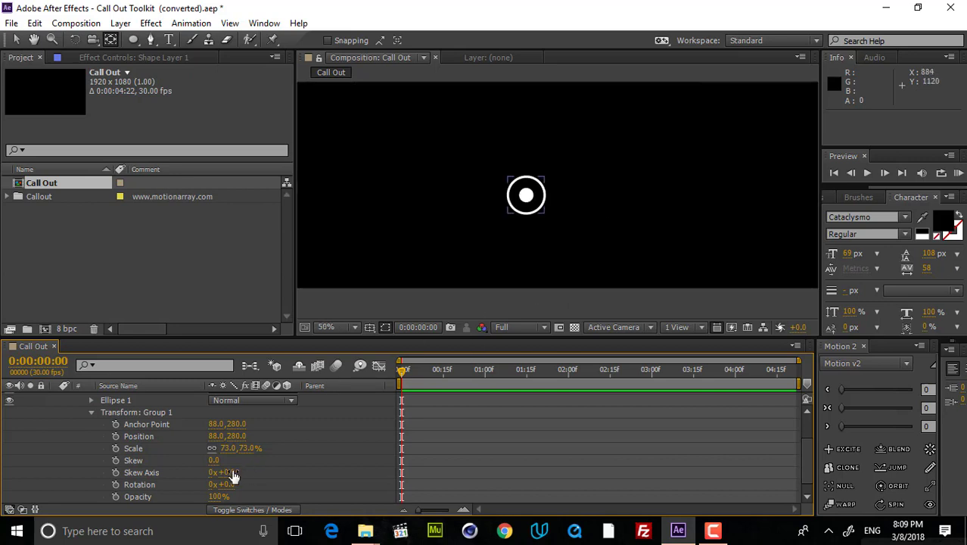
pyautogui.moveTo(253, 448); pyautogui.dragTo(236, 448)
pyautogui.click(13, 24)
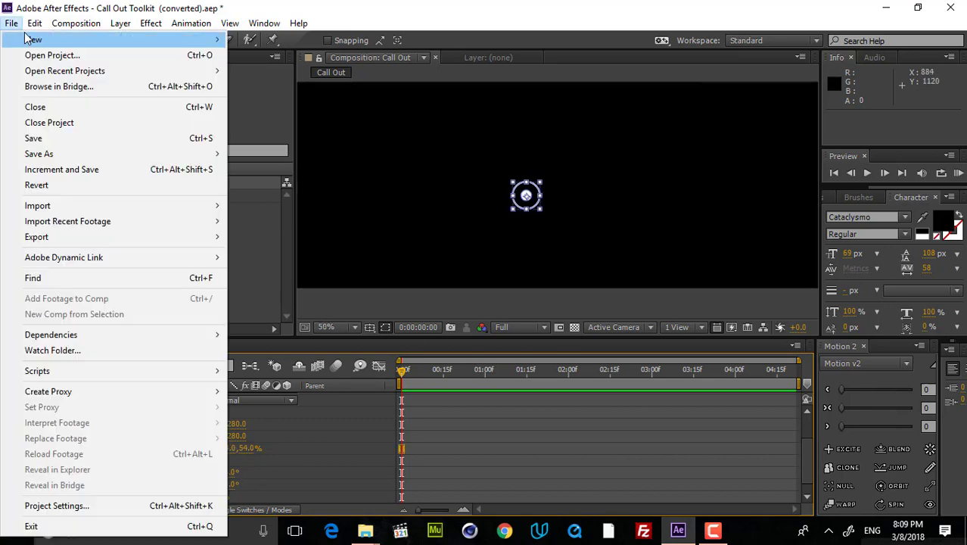
pyautogui.click(33, 22)
pyautogui.click(16, 41)
pyautogui.click(550, 421)
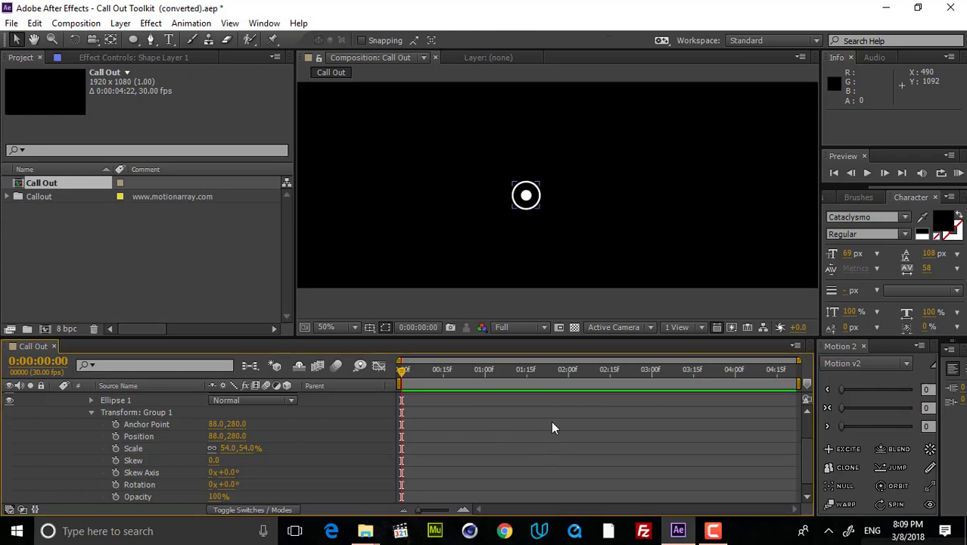
# Move the circle dot slightly down and to the left in the Call Out composition
pyautogui.scroll(-3, 607, 213)
pyautogui.scroll(1, 608, 213)
pyautogui.scroll(4, 554, 210)
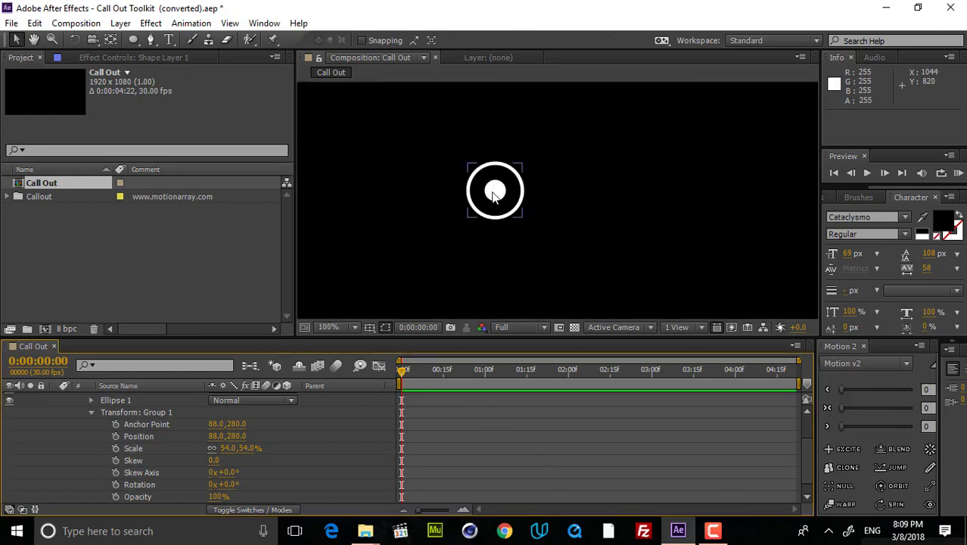
pyautogui.moveTo(505, 189); pyautogui.dragTo(461, 238)
pyautogui.click(534, 425)
pyautogui.scroll(-4, 529, 242)
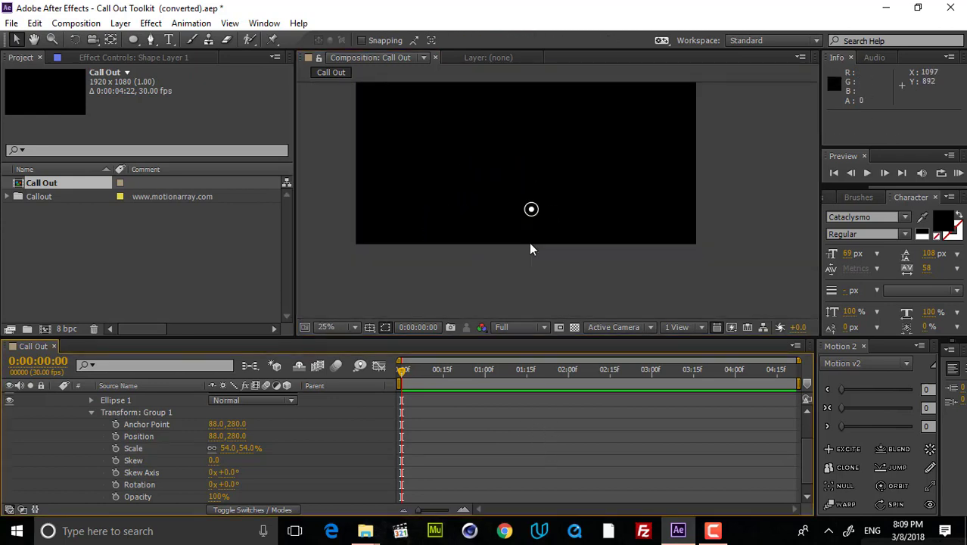
pyautogui.scroll(1, 141, 443)
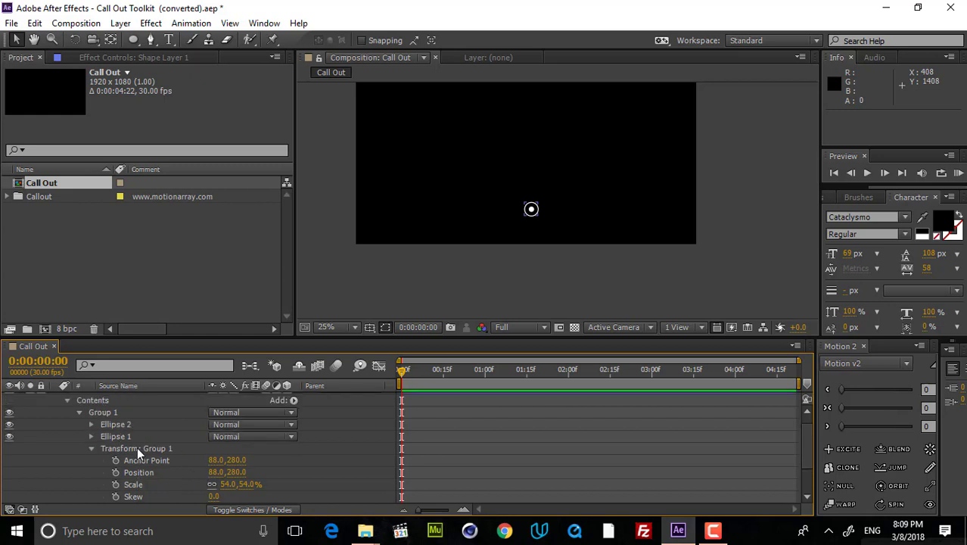
# Zoom in on the start of the Call Out timeline and collapse Group 1 of Shape Layer 1
pyautogui.click(126, 438)
pyautogui.click(531, 447)
pyautogui.press('=')
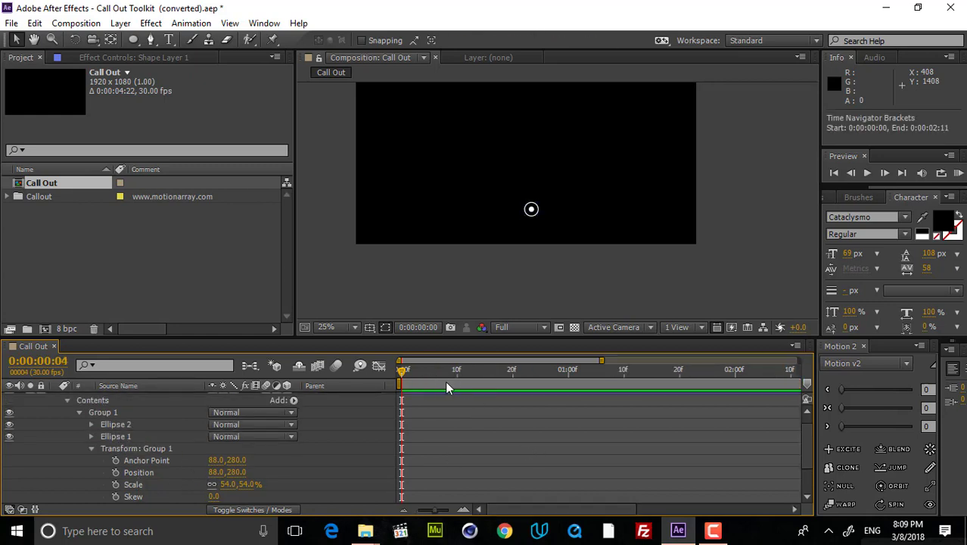
pyautogui.click(147, 436)
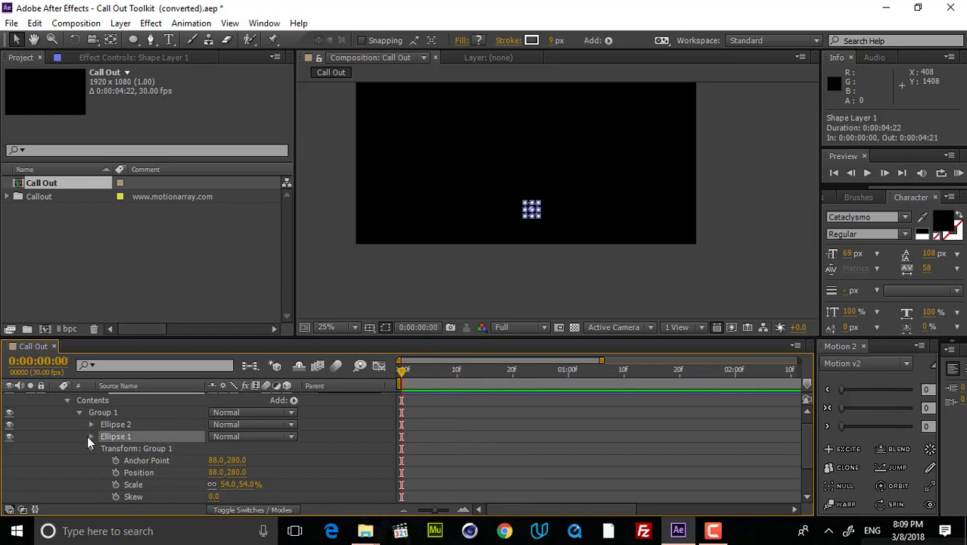
pyautogui.click(383, 433)
pyautogui.click(80, 412)
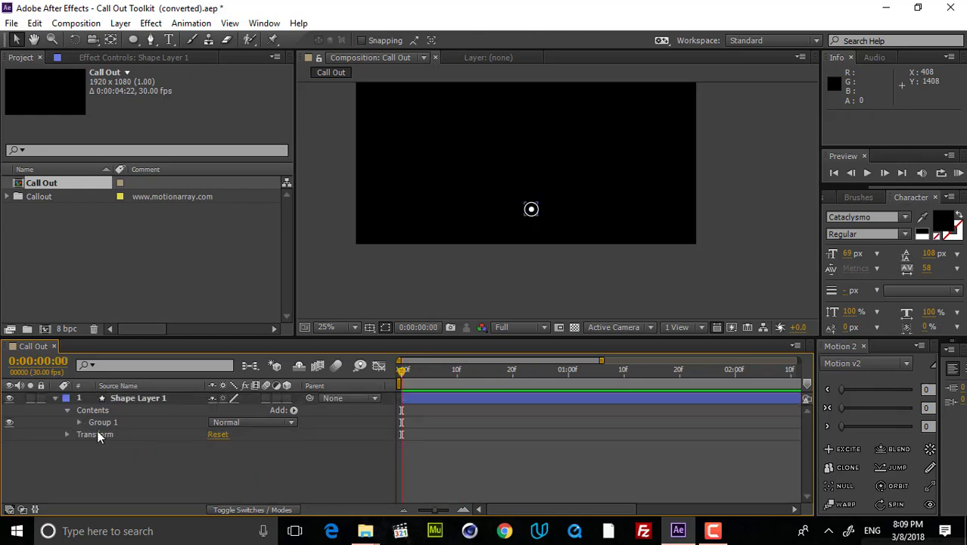
# Expand Group 1's transform in Shape Layer 1 and set a Scale keyframe at the first frame
pyautogui.click(99, 423)
pyautogui.click(79, 422)
pyautogui.scroll(-1, 106, 446)
pyautogui.scroll(-2, 107, 454)
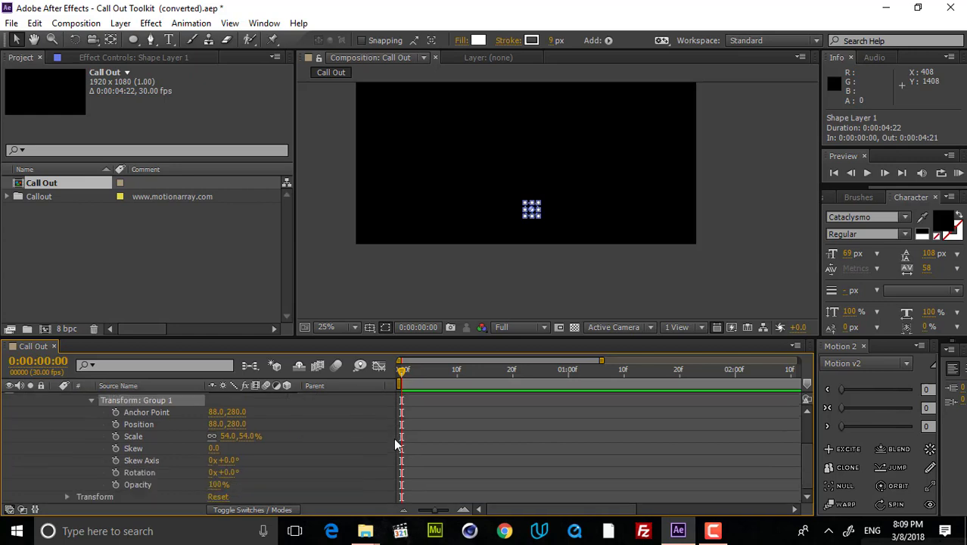
pyautogui.click(116, 436)
pyautogui.click(462, 448)
# Move Group 1's 54% Scale keyframe to frame 21, keeping the playhead at the start of the timeline
pyautogui.press('=')
pyautogui.press('=')
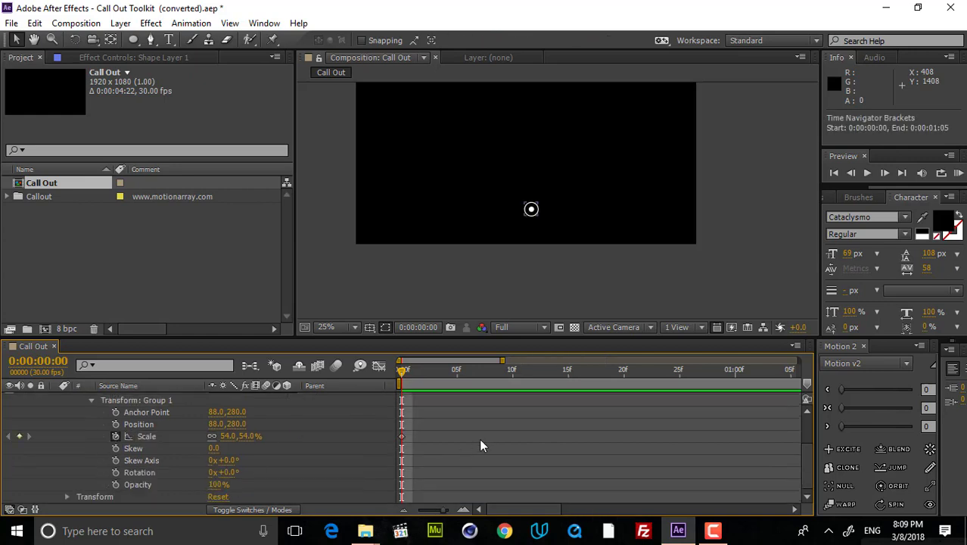
pyautogui.press('pagedown')
pyautogui.press('pagedown')
pyautogui.press('pagedown')
pyautogui.moveTo(550, 388); pyautogui.dragTo(663, 377)
pyautogui.press('-')
pyautogui.press('-')
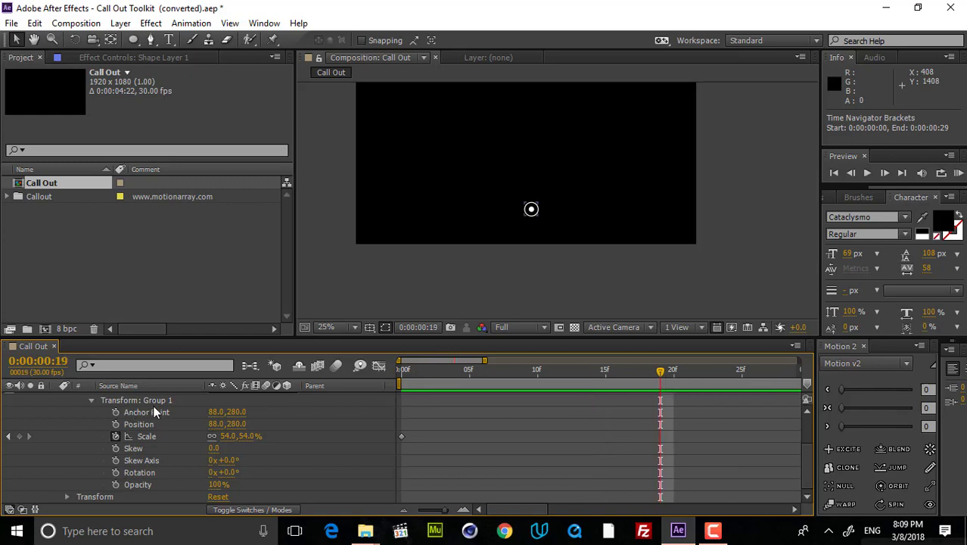
pyautogui.moveTo(469, 377); pyautogui.dragTo(274, 365)
pyautogui.click(142, 437)
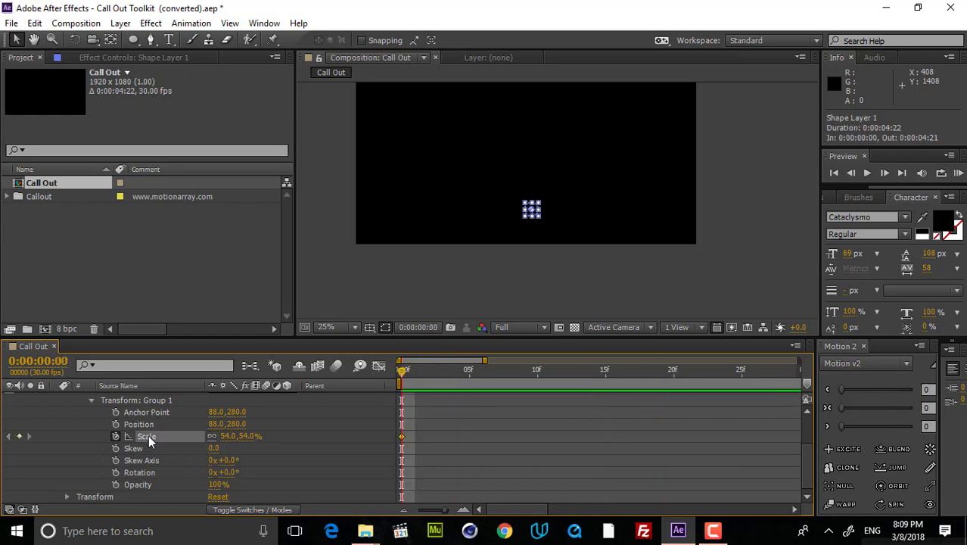
pyautogui.scroll(3, 152, 416)
pyautogui.scroll(-2, 145, 424)
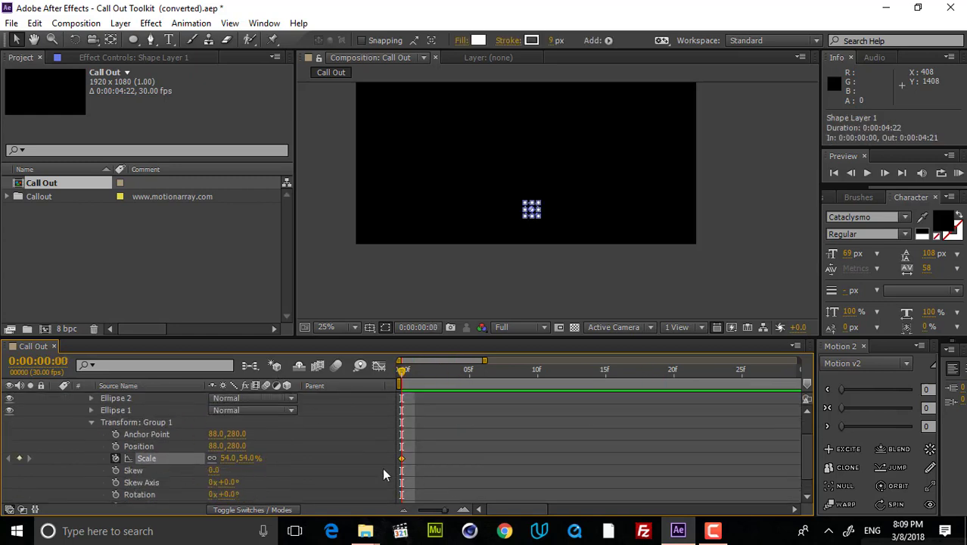
pyautogui.click(402, 458)
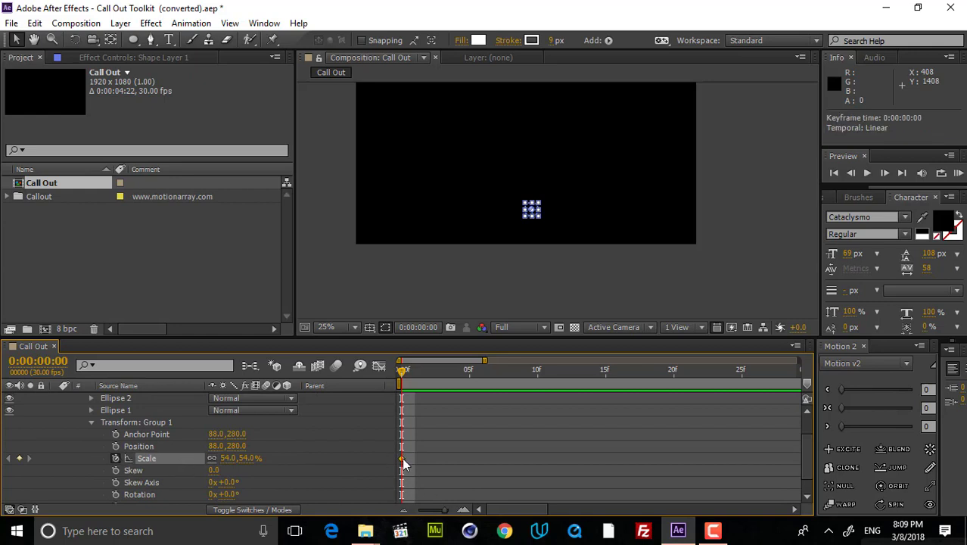
pyautogui.moveTo(403, 462); pyautogui.dragTo(688, 442)
# Set Group 1's scale to 0% at the first frame and preview the dot growing
pyautogui.click(260, 478)
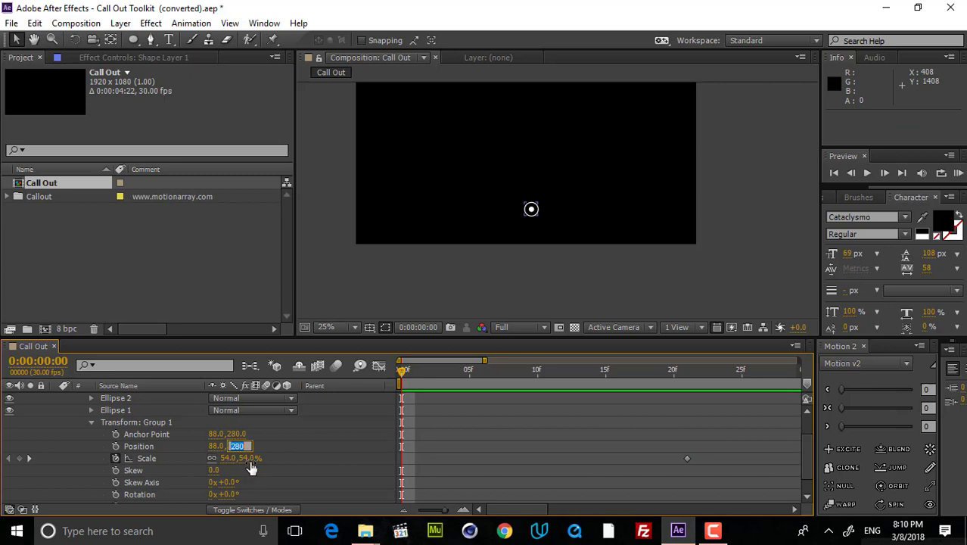
pyautogui.click(248, 457)
pyautogui.write('0')
pyautogui.press('Return')
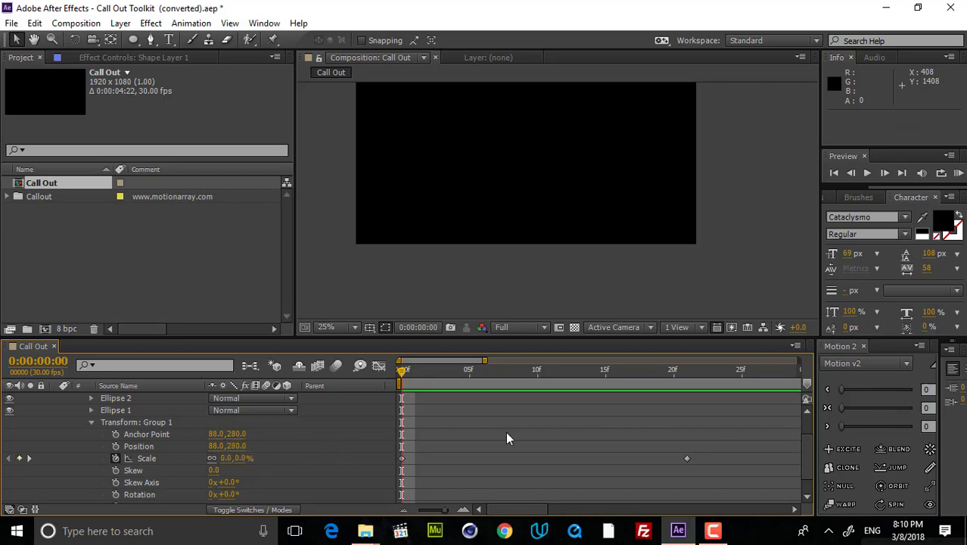
pyautogui.press('space')
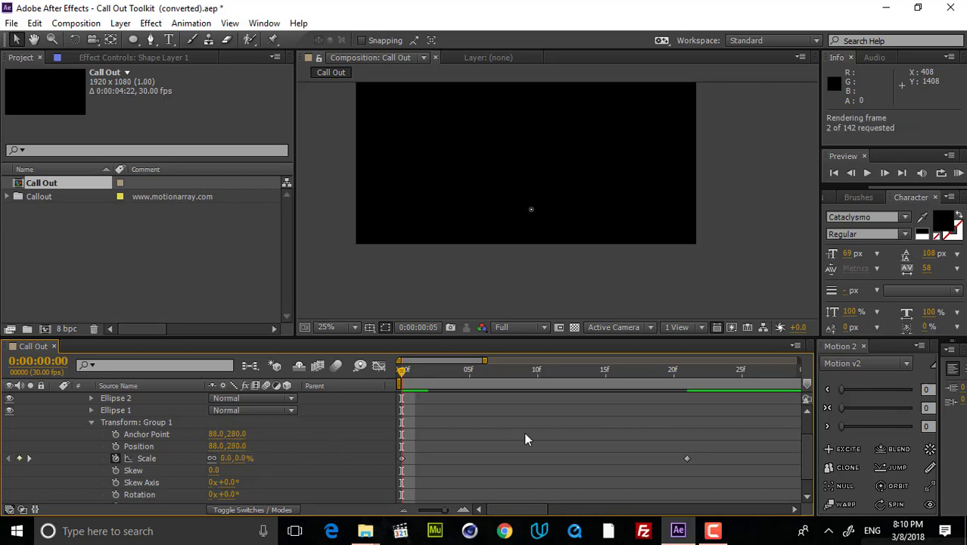
pyautogui.moveTo(579, 373); pyautogui.dragTo(414, 372)
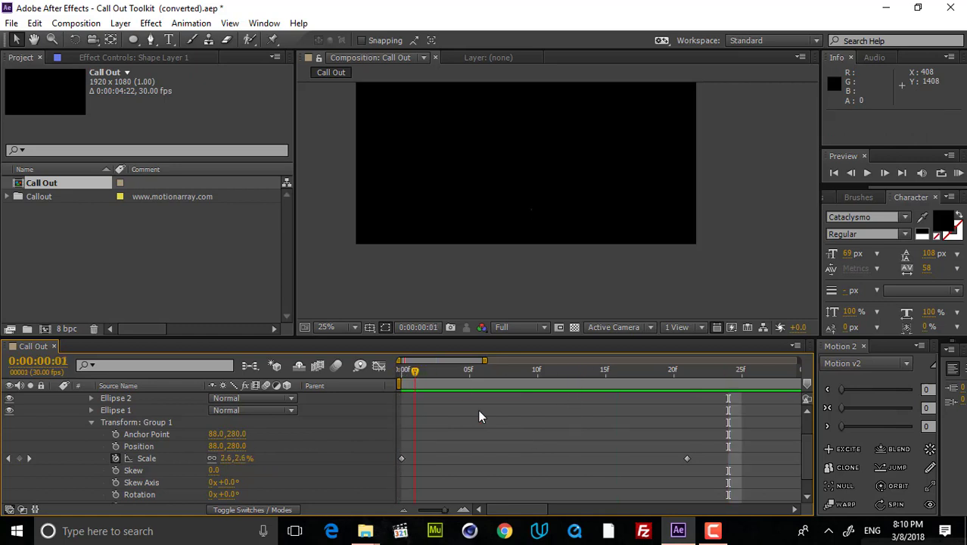
# Apply Easy Ease to both Group 1 Scale keyframes and preview the animation from the start
pyautogui.moveTo(713, 464); pyautogui.dragTo(274, 443)
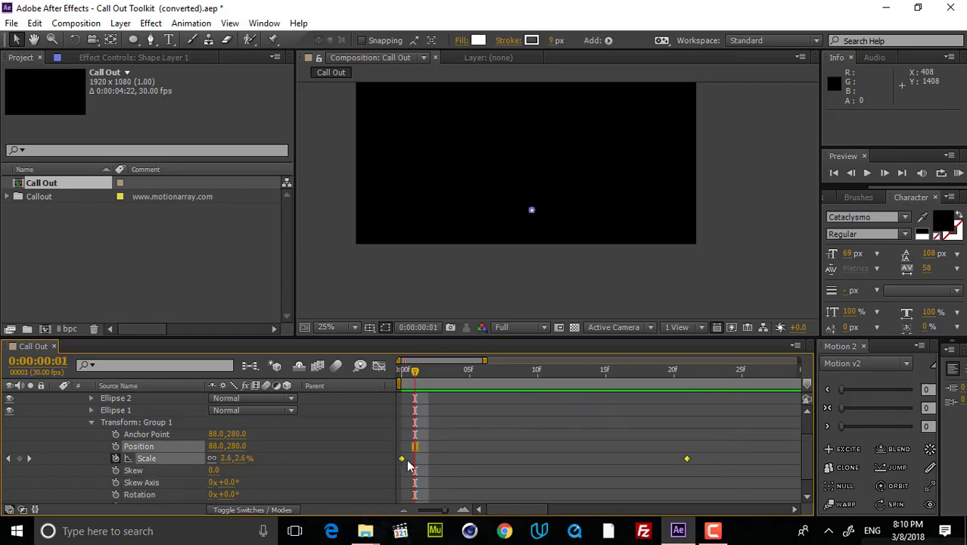
pyautogui.rightClick(401, 458)
pyautogui.moveTo(458, 449)
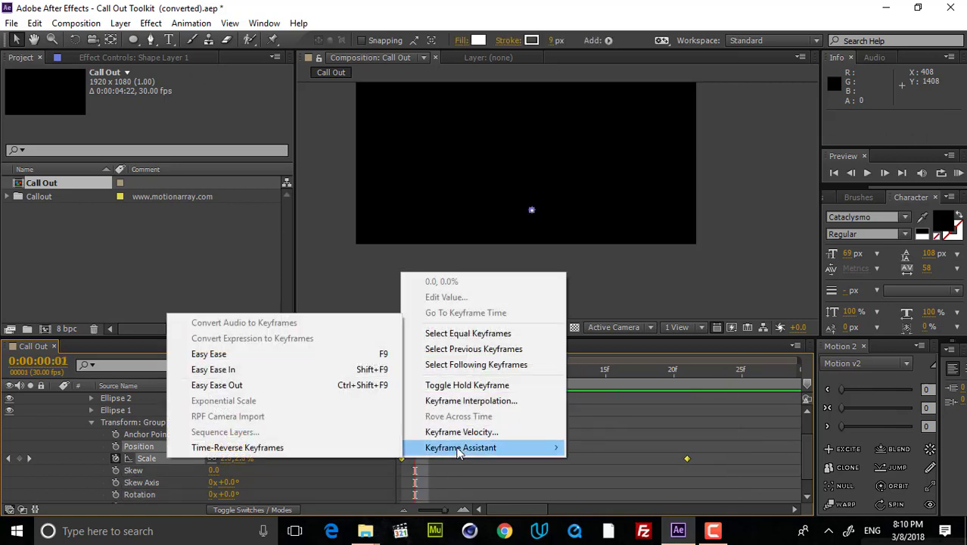
pyautogui.click(195, 354)
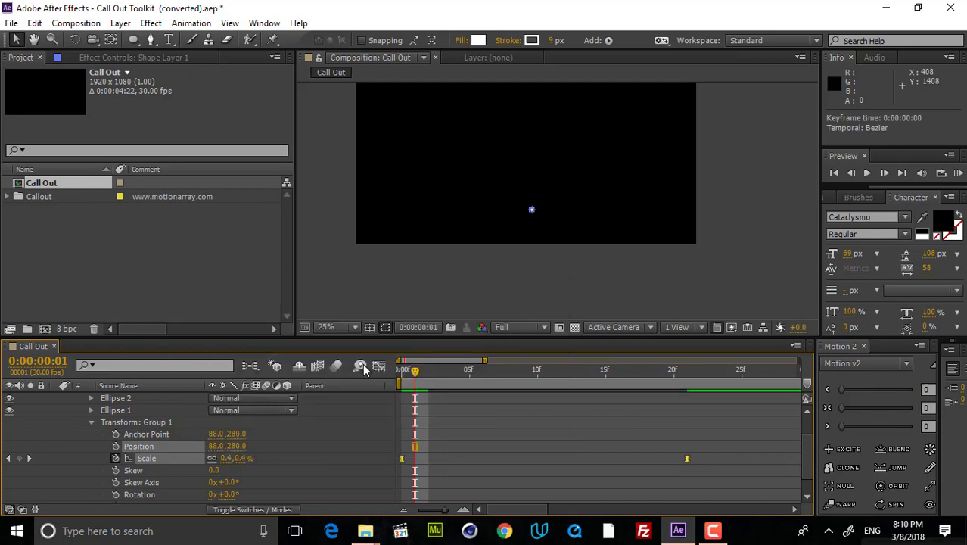
pyautogui.moveTo(415, 370); pyautogui.dragTo(390, 376)
pyautogui.click(545, 445)
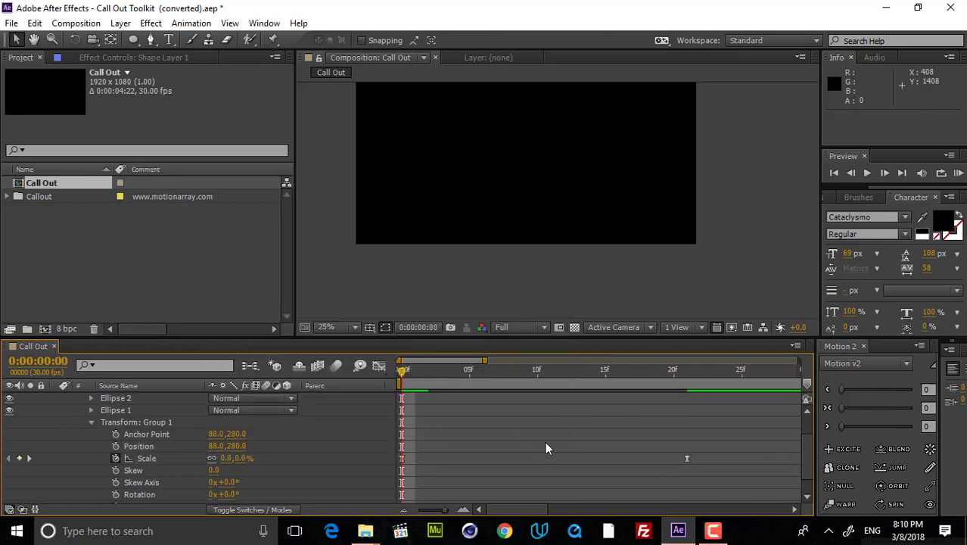
pyautogui.press('KP_0')
# Show the selected Scale keyframes in the Graph Editor and switch it to the speed graph
pyautogui.moveTo(741, 421); pyautogui.dragTo(387, 473)
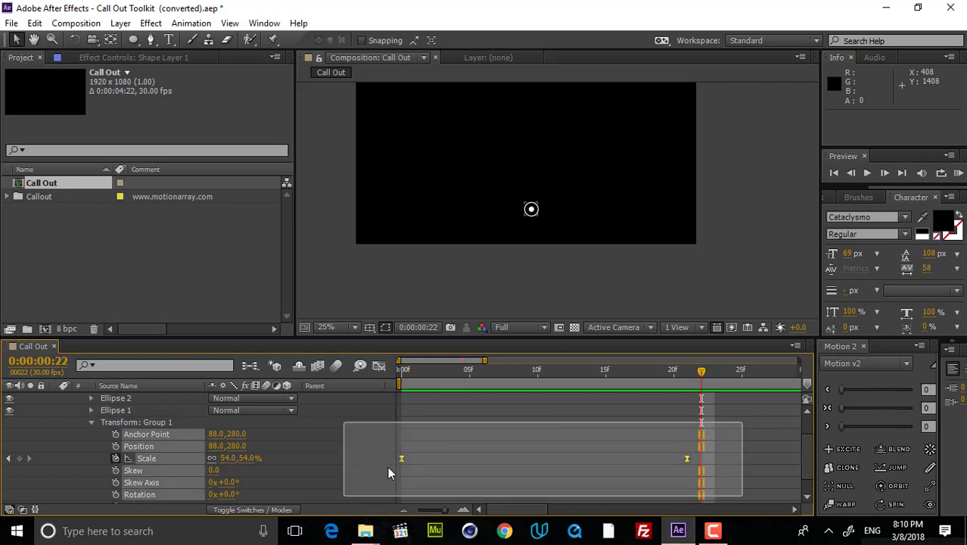
pyautogui.click(460, 378)
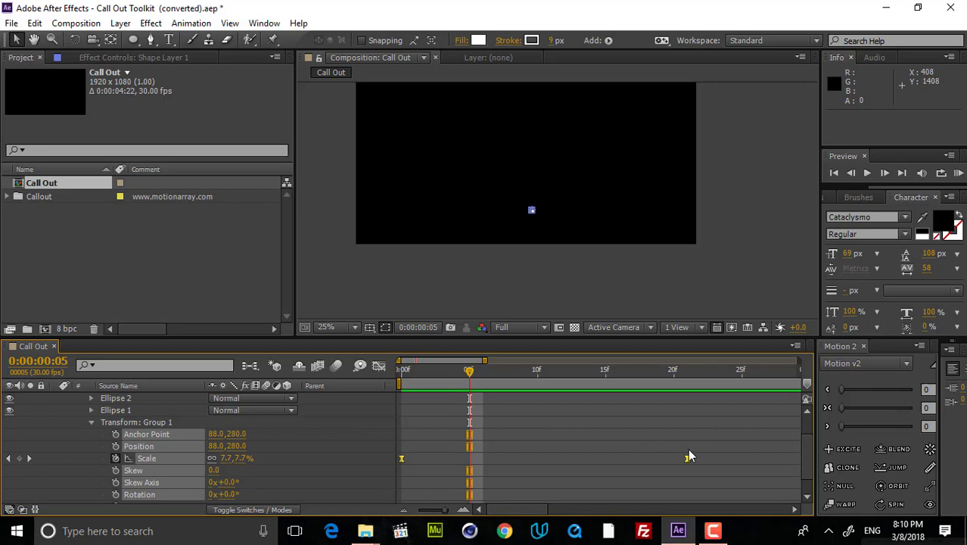
pyautogui.click(379, 365)
pyautogui.moveTo(445, 376); pyautogui.dragTo(390, 377)
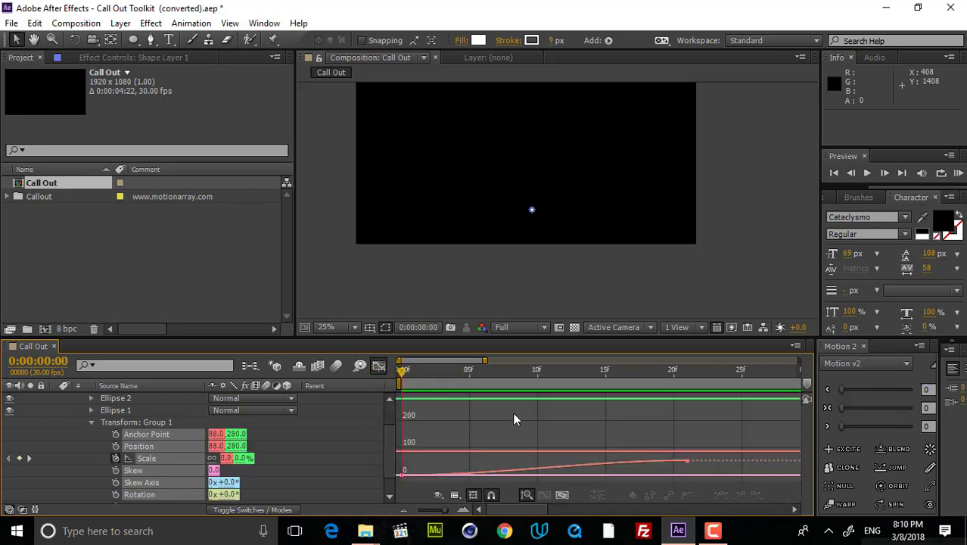
pyautogui.press('-')
pyautogui.press('-')
pyautogui.press('-')
pyautogui.rightClick(508, 429)
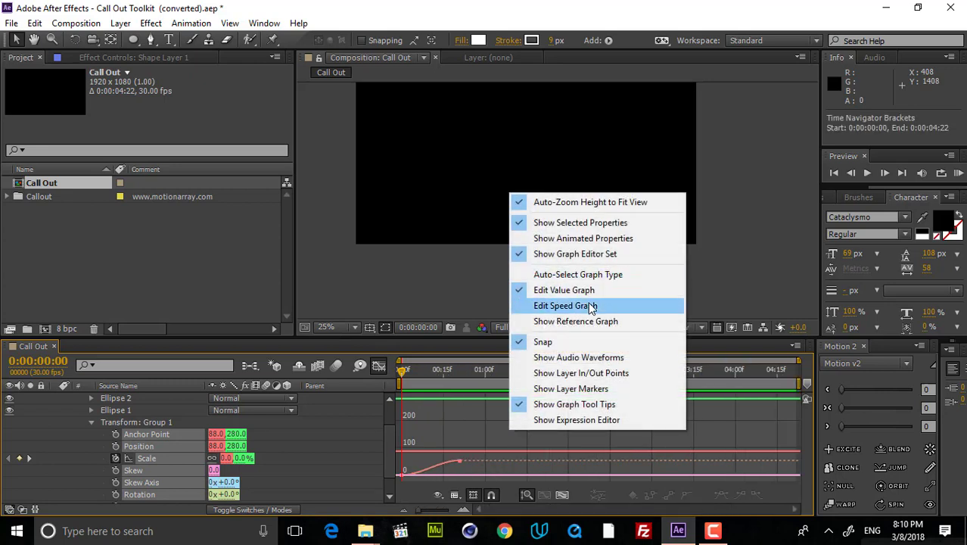
pyautogui.click(582, 306)
pyautogui.press('=')
pyautogui.press('=')
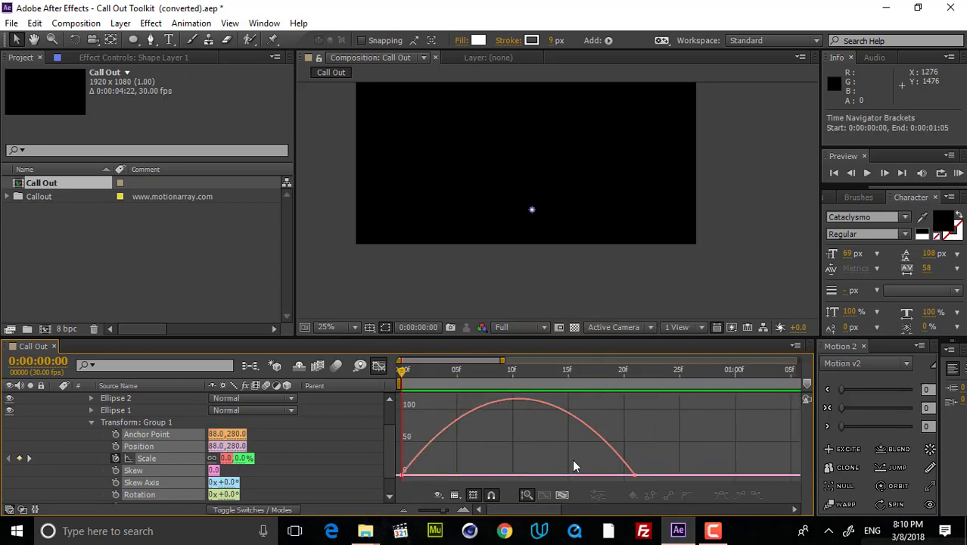
# Reshape the Scale speed curve to peak early and slow gradually toward frame 21, close the Graph Editor and preview
pyautogui.click(633, 474)
pyautogui.moveTo(596, 475); pyautogui.dragTo(508, 475)
pyautogui.moveTo(441, 477); pyautogui.dragTo(393, 476)
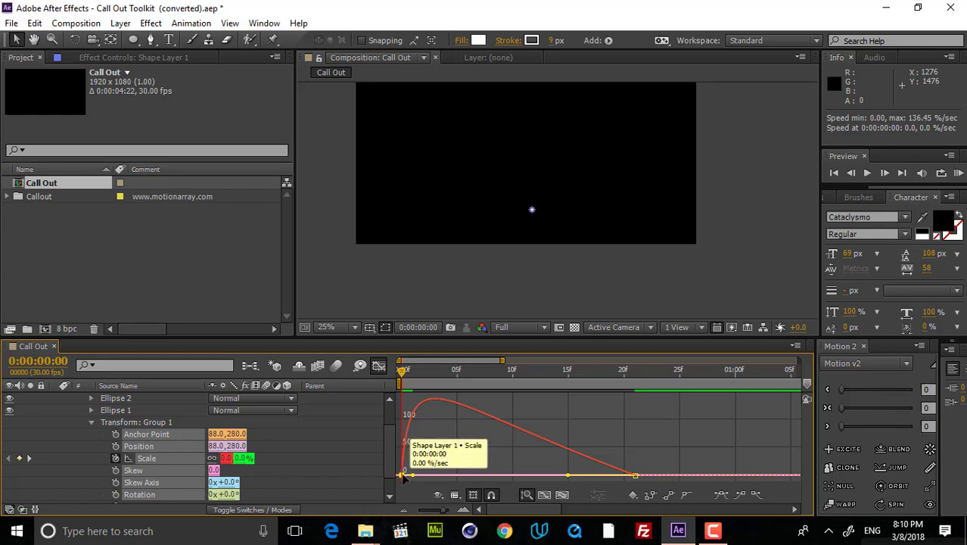
pyautogui.click(378, 365)
pyautogui.click(506, 417)
pyautogui.press('space')
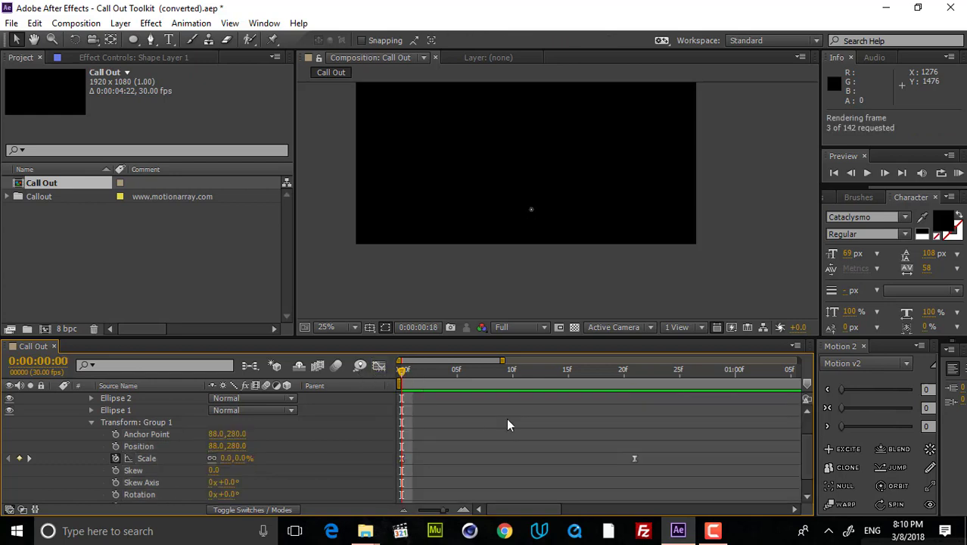
pyautogui.moveTo(538, 369); pyautogui.dragTo(398, 372)
# Collapse Shape Layer 1 completely and move the playhead to frame 7
pyautogui.scroll(1, 262, 405)
pyautogui.click(66, 409)
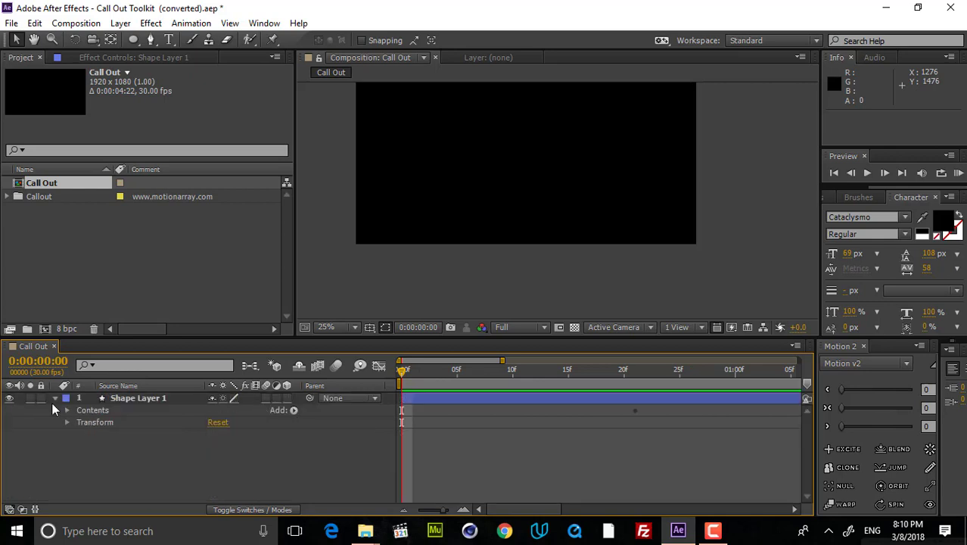
pyautogui.click(56, 398)
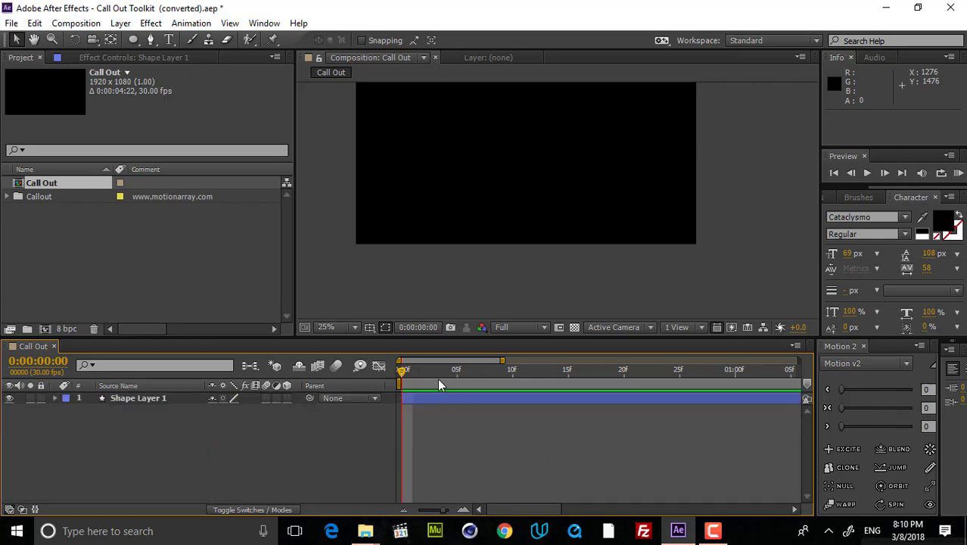
pyautogui.moveTo(446, 379); pyautogui.dragTo(546, 382)
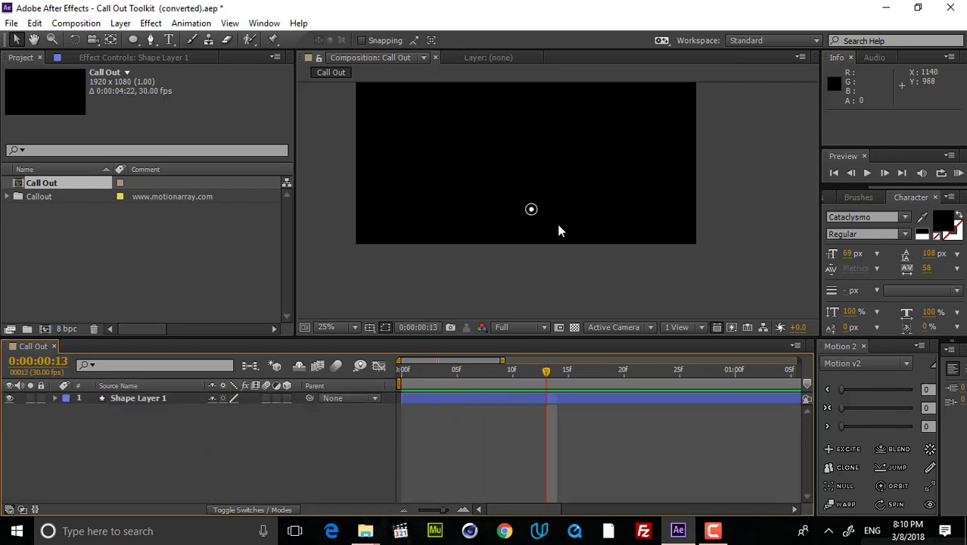
pyautogui.moveTo(558, 224); pyautogui.dragTo(561, 262)
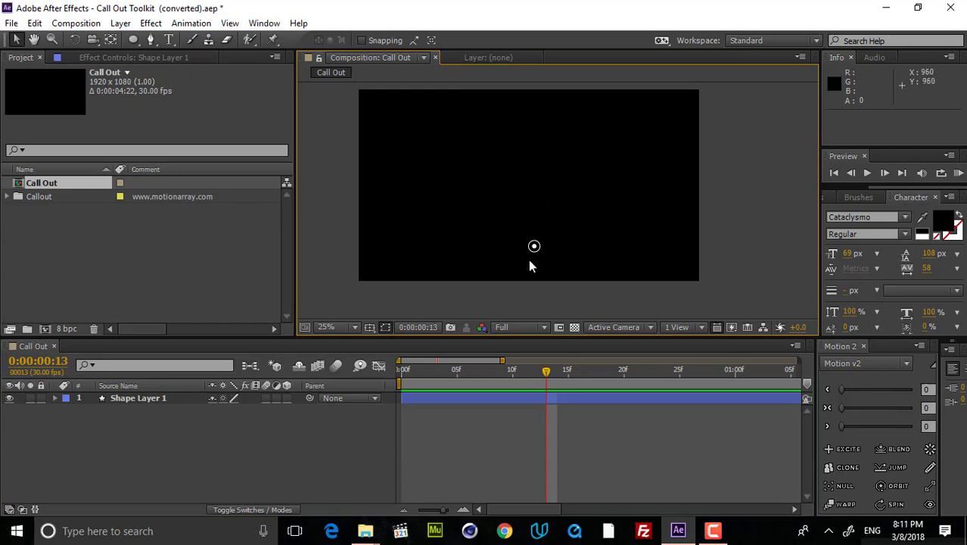
pyautogui.moveTo(457, 369); pyautogui.dragTo(479, 372)
# Draw a nearly vertical straight line with the Pen tool to the left of the circle dot
pyautogui.click(151, 39)
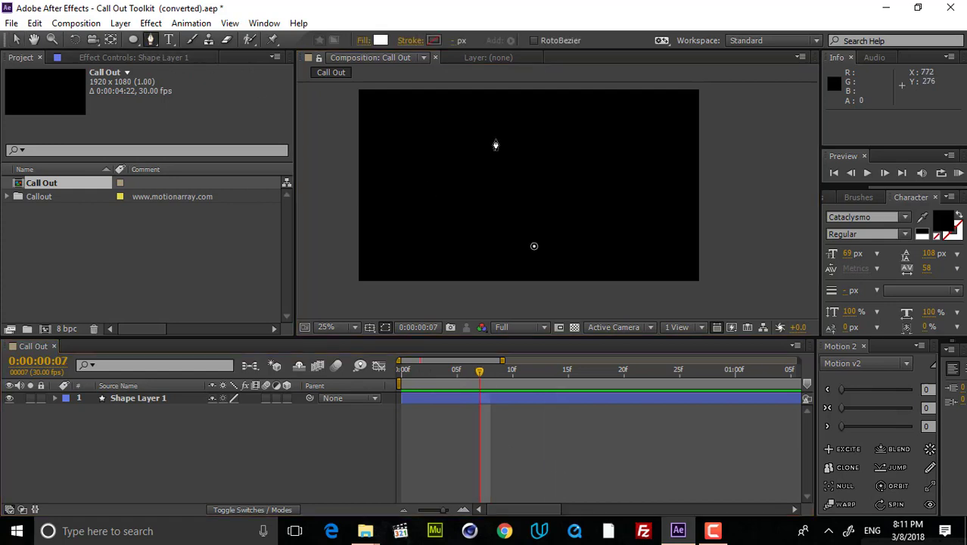
pyautogui.click(529, 185)
pyautogui.click(497, 264)
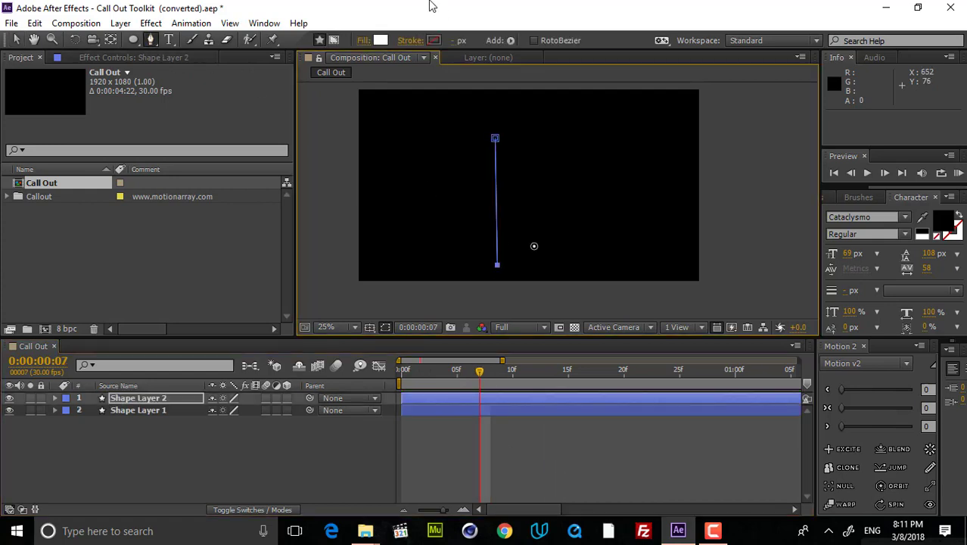
# Give the line no fill and a solid white stroke of 7 px, then deselect it
pyautogui.click(364, 40)
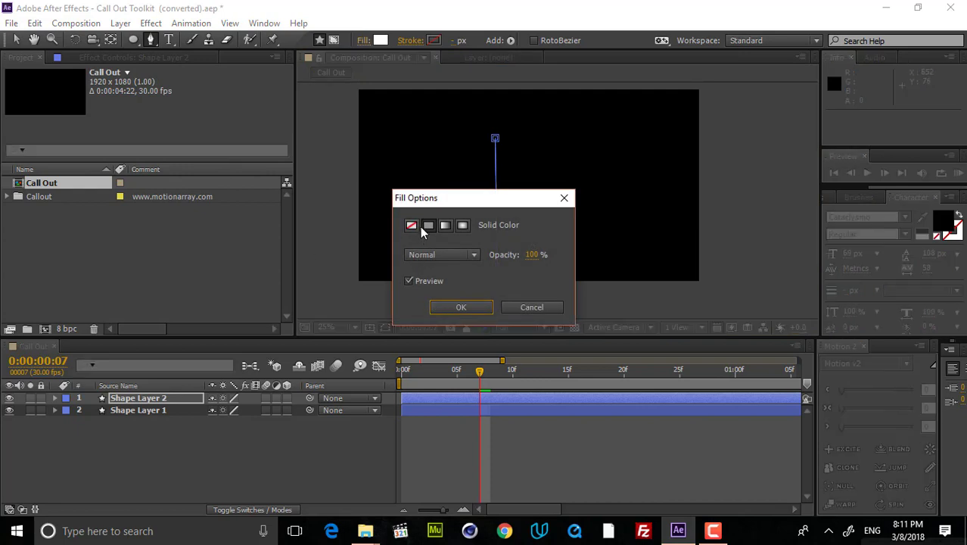
pyautogui.click(411, 224)
pyautogui.click(461, 307)
pyautogui.click(412, 40)
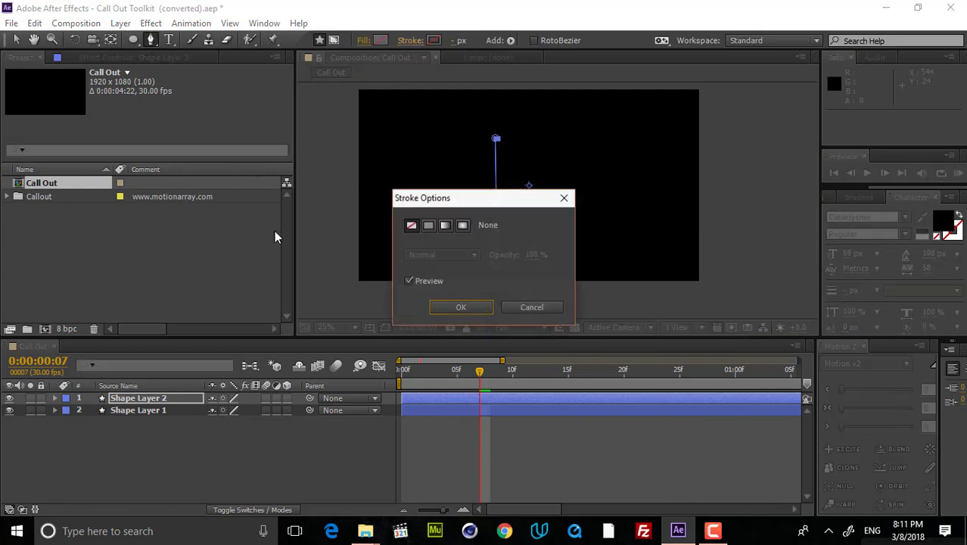
pyautogui.click(428, 224)
pyautogui.click(461, 306)
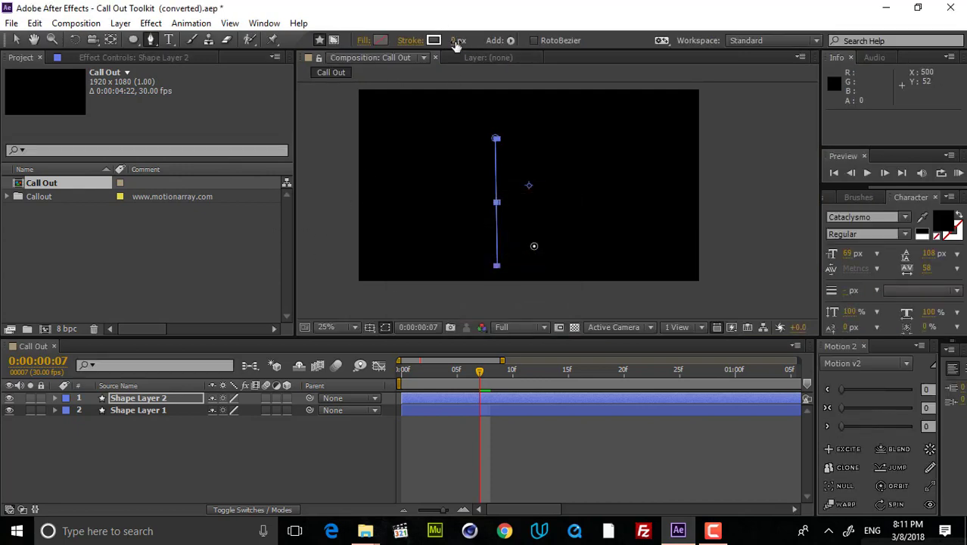
pyautogui.moveTo(457, 40); pyautogui.dragTo(465, 40)
pyautogui.click(632, 426)
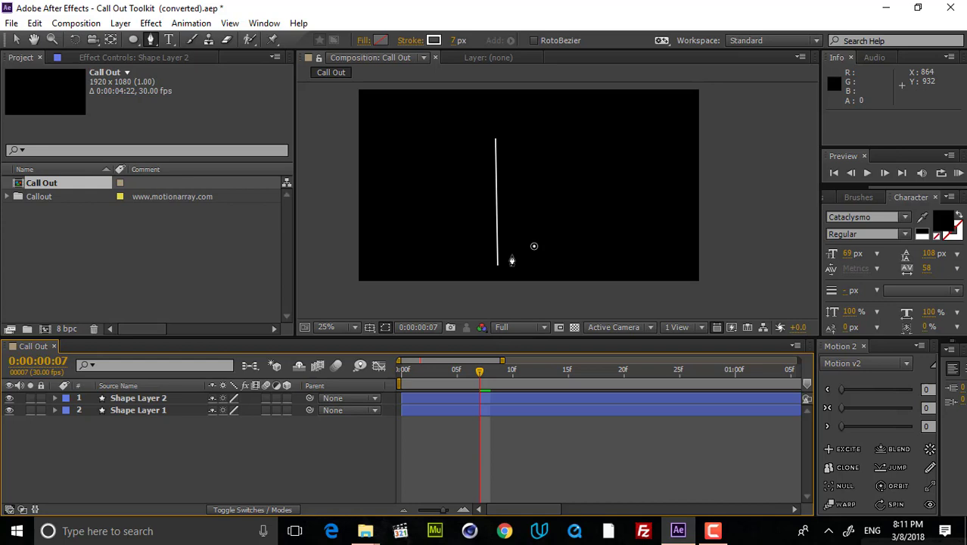
# Delete Shape Layer 2, which holds the vertical line
pyautogui.click(163, 401)
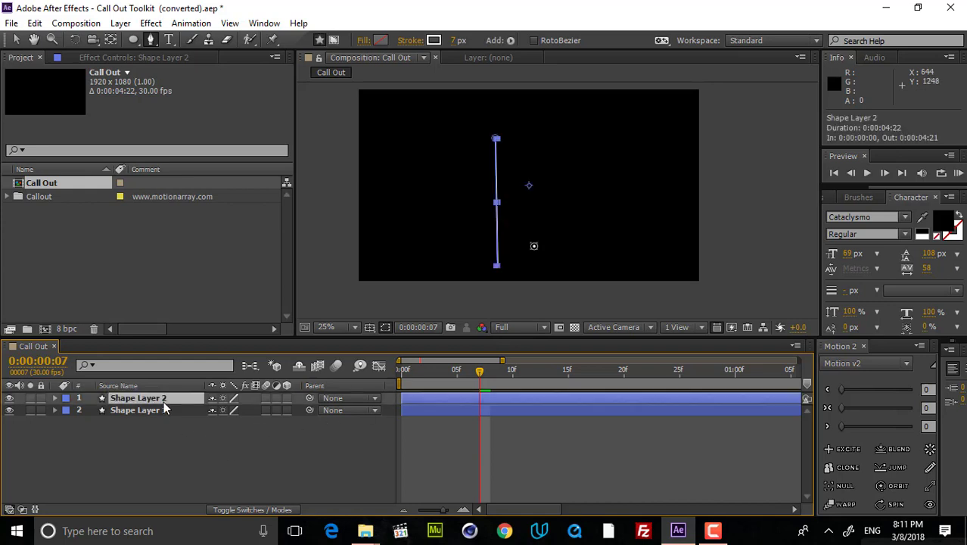
pyautogui.press('Delete')
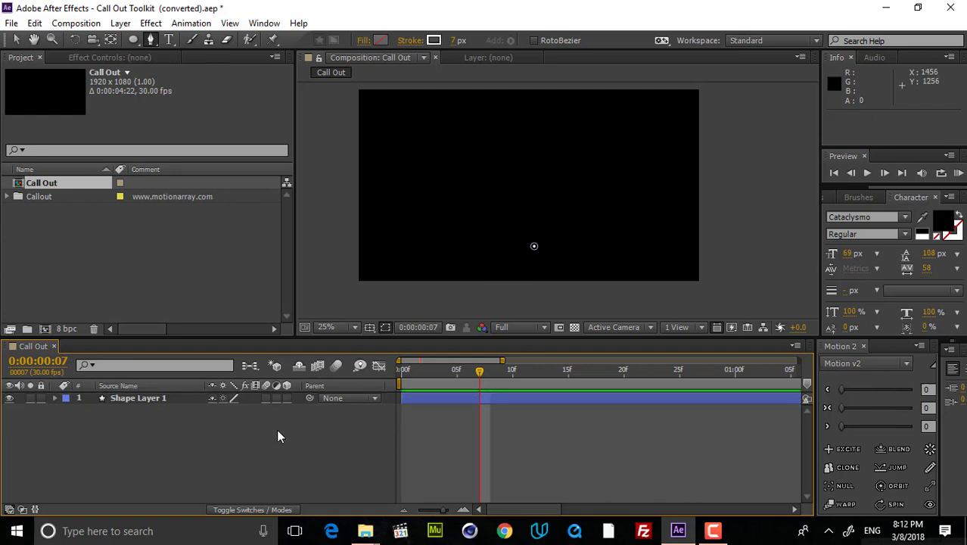
# Create a 1920 x 1080 px light gray solid named Rope
pyautogui.hotkey('ctrl', 'y')
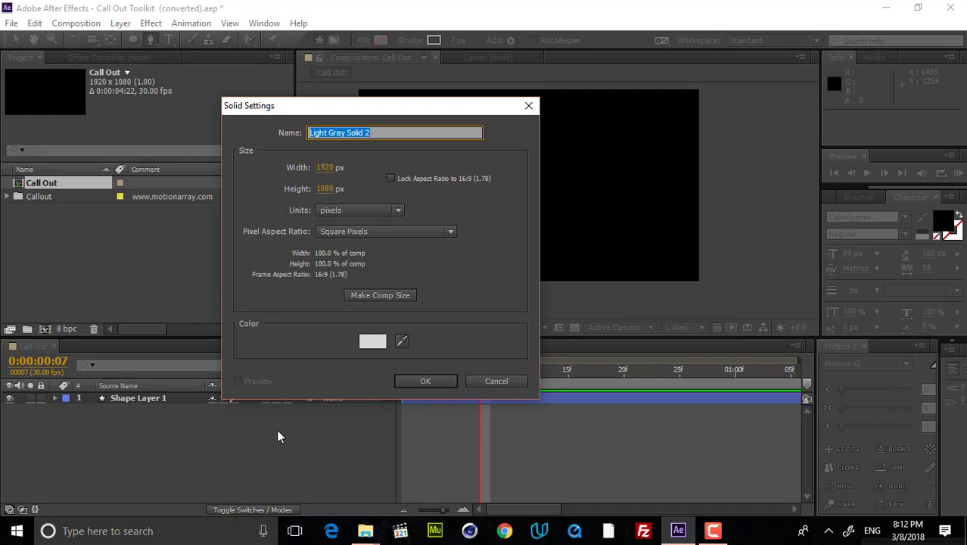
pyautogui.press('BackSpace')
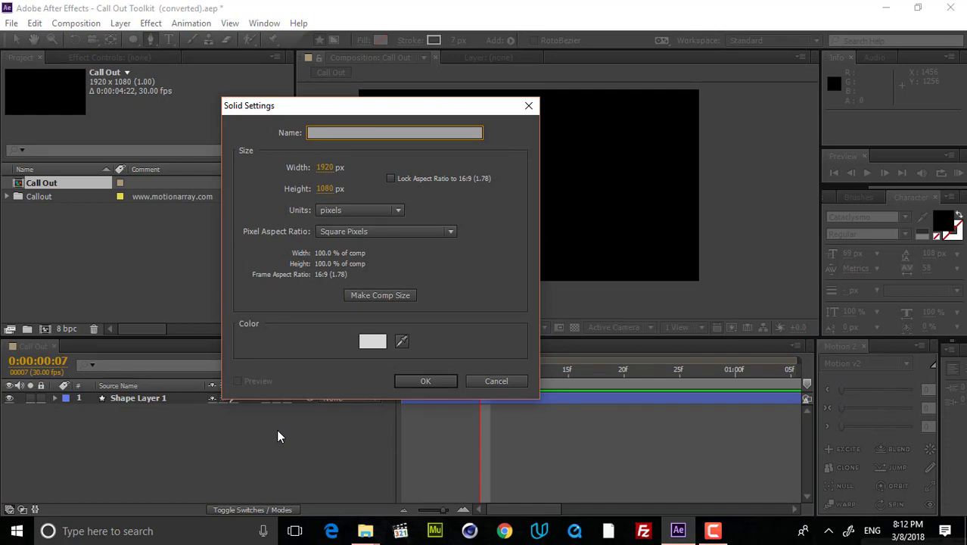
pyautogui.write('Rope')
pyautogui.press('Return')
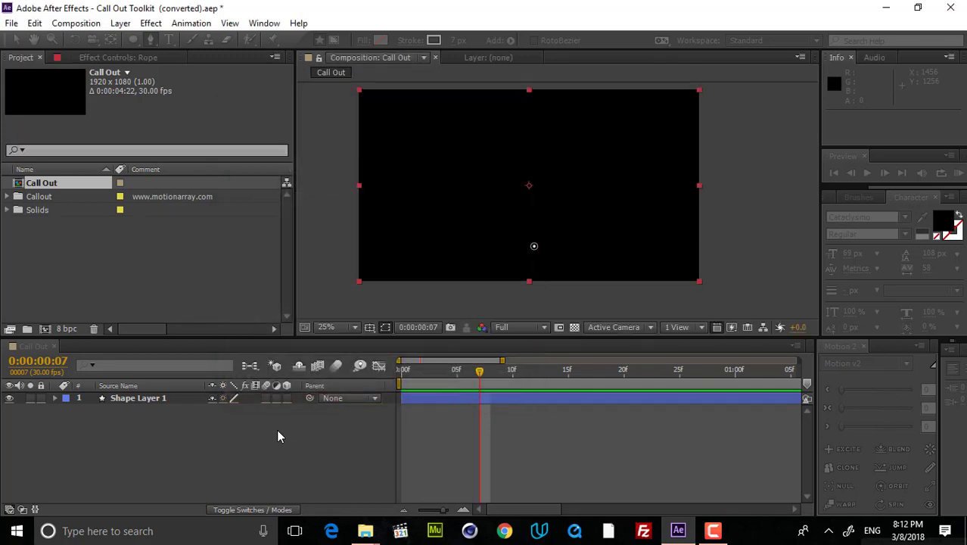
# Rename Shape Layer 1 as Dot
pyautogui.click(137, 409)
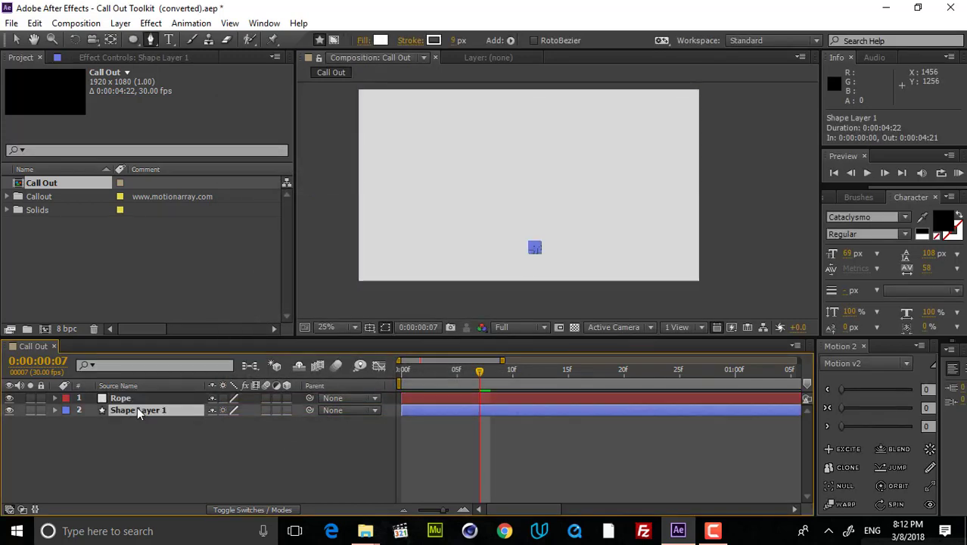
pyautogui.press('Return')
pyautogui.write('Dot')
pyautogui.press('Return')
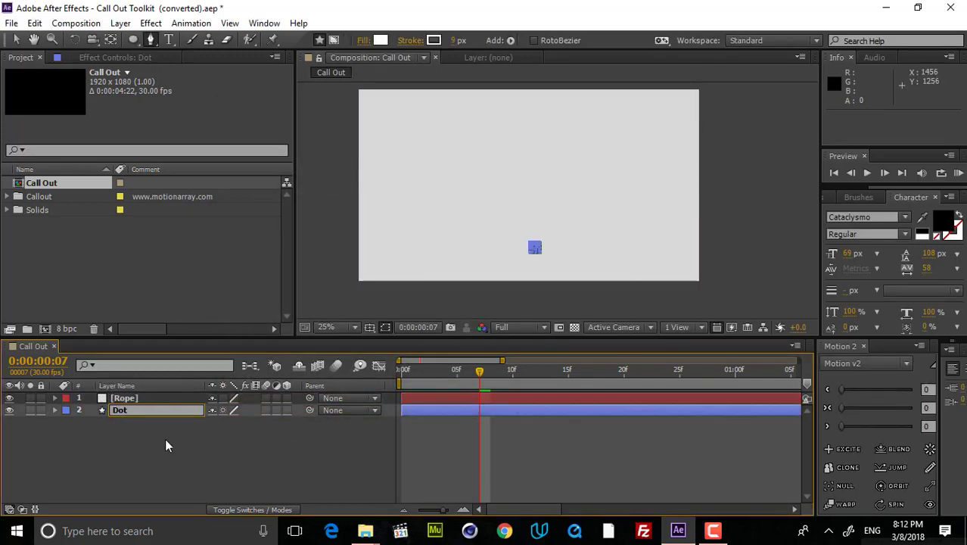
# Find the Beam effect among the effects and apply it to the Rope layer
pyautogui.click(151, 397)
pyautogui.click(834, 196)
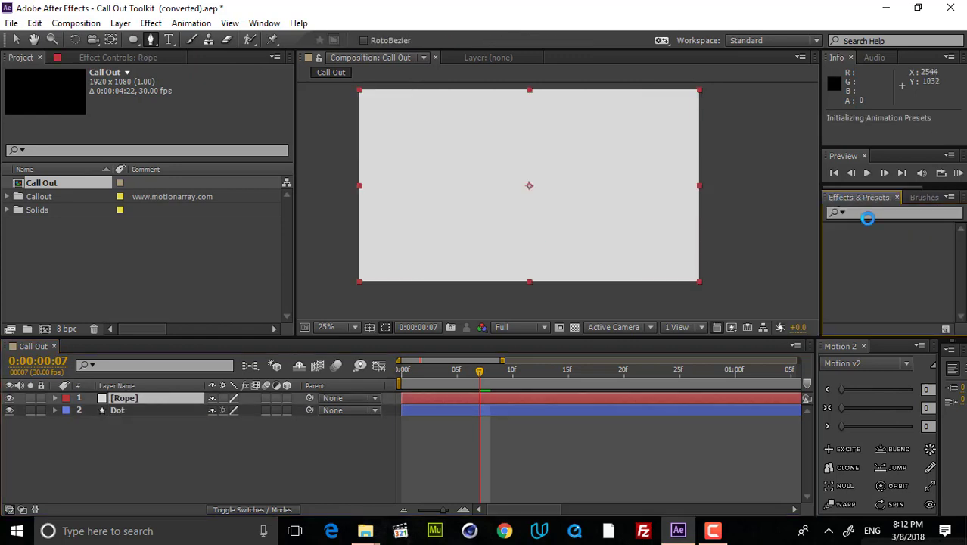
pyautogui.click(893, 212)
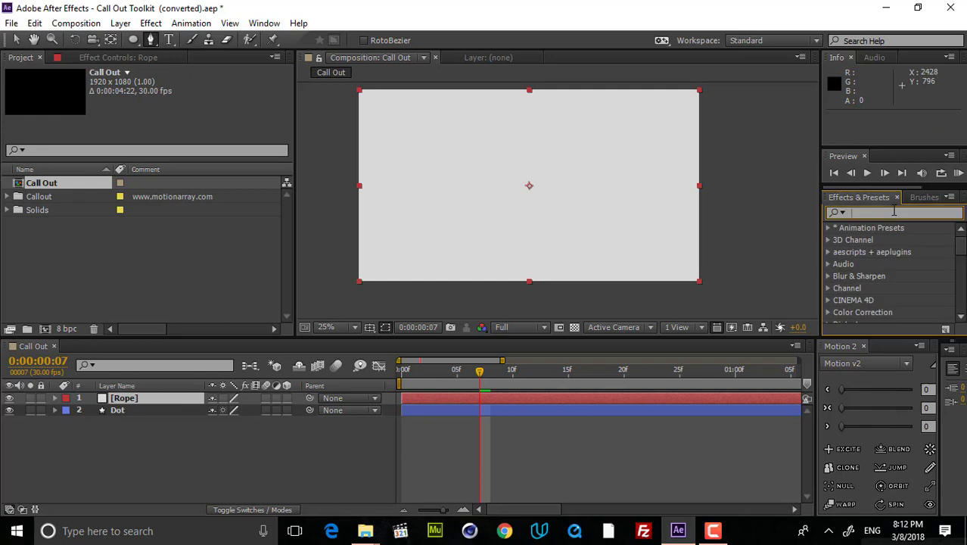
pyautogui.write('beam')
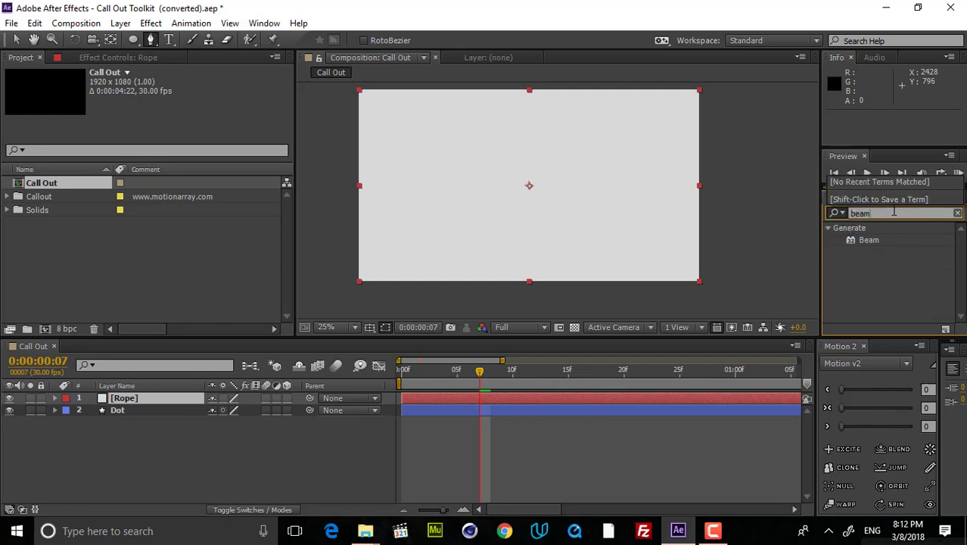
pyautogui.moveTo(863, 243); pyautogui.dragTo(429, 210)
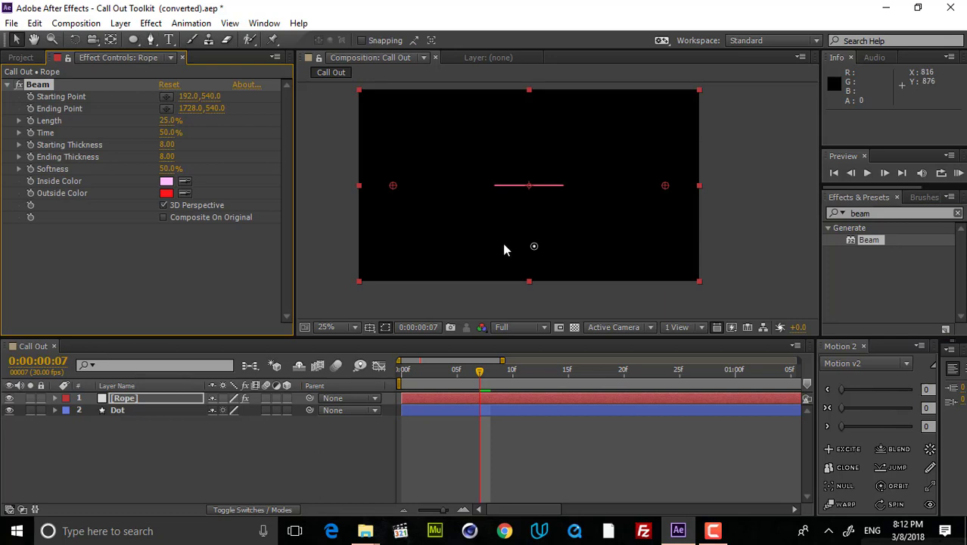
# Set the Beam effect's Length to 100% on the Rope layer
pyautogui.click(149, 122)
pyautogui.click(36, 84)
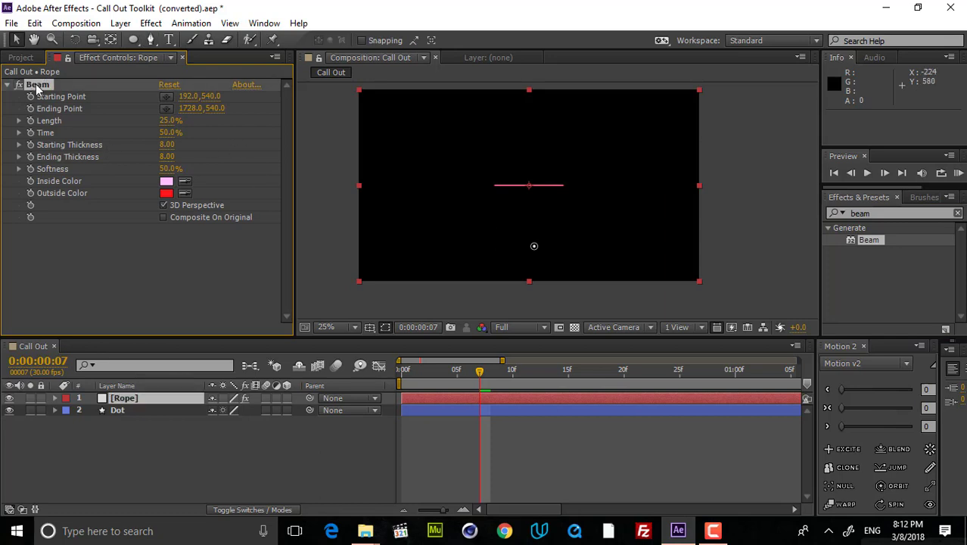
pyautogui.moveTo(170, 121); pyautogui.dragTo(301, 113)
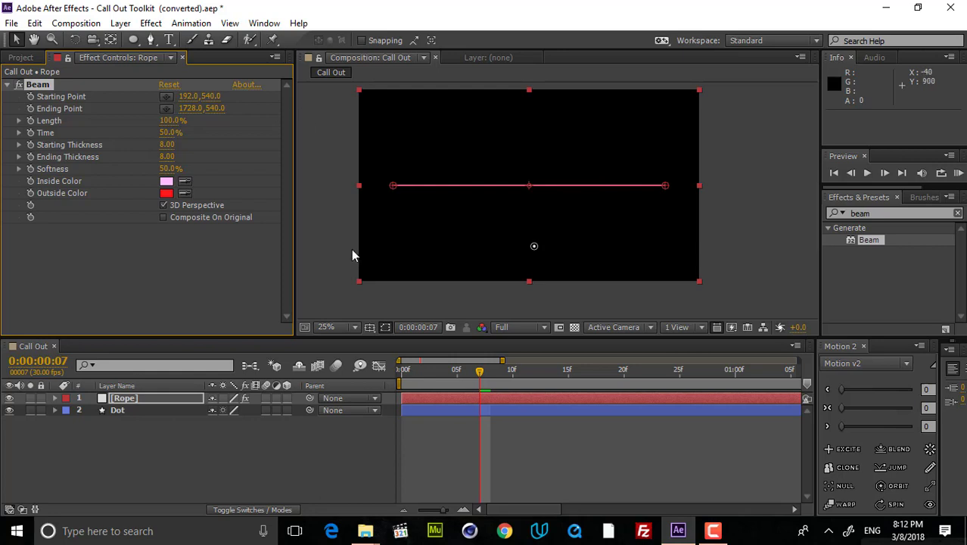
# Make the beam's Inside Color and Outside Color white and set its Softness to 0%
pyautogui.click(167, 182)
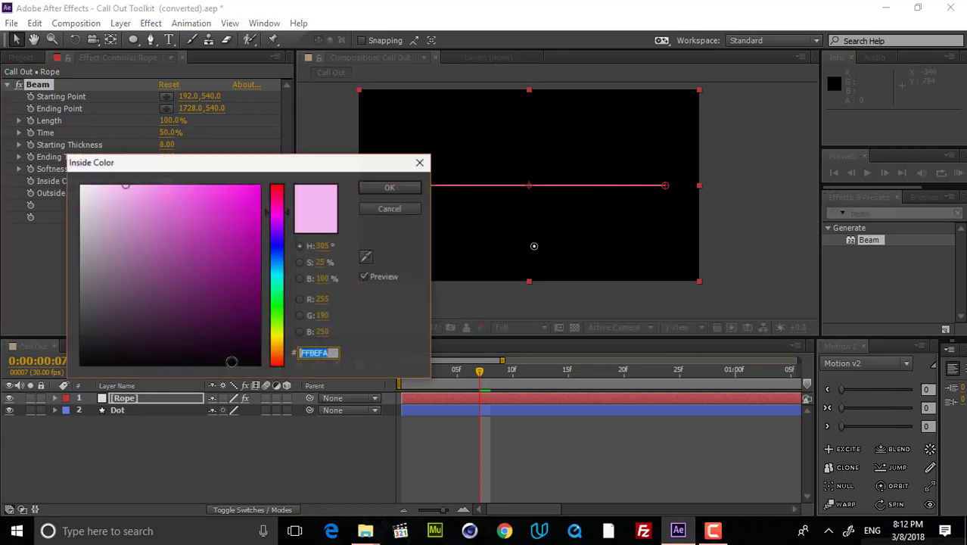
pyautogui.click(82, 187)
pyautogui.click(390, 188)
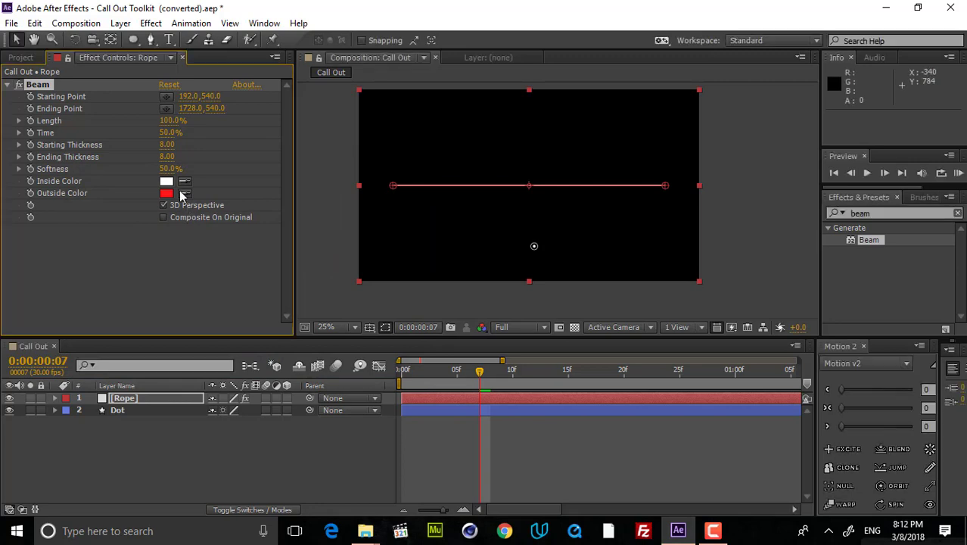
pyautogui.click(184, 193)
pyautogui.click(170, 179)
pyautogui.click(169, 168)
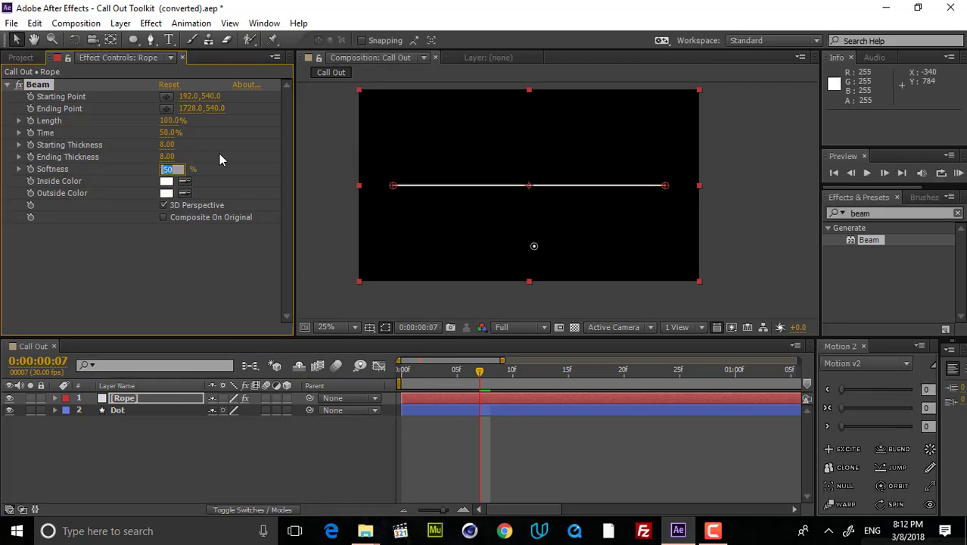
pyautogui.write('0')
pyautogui.click(224, 146)
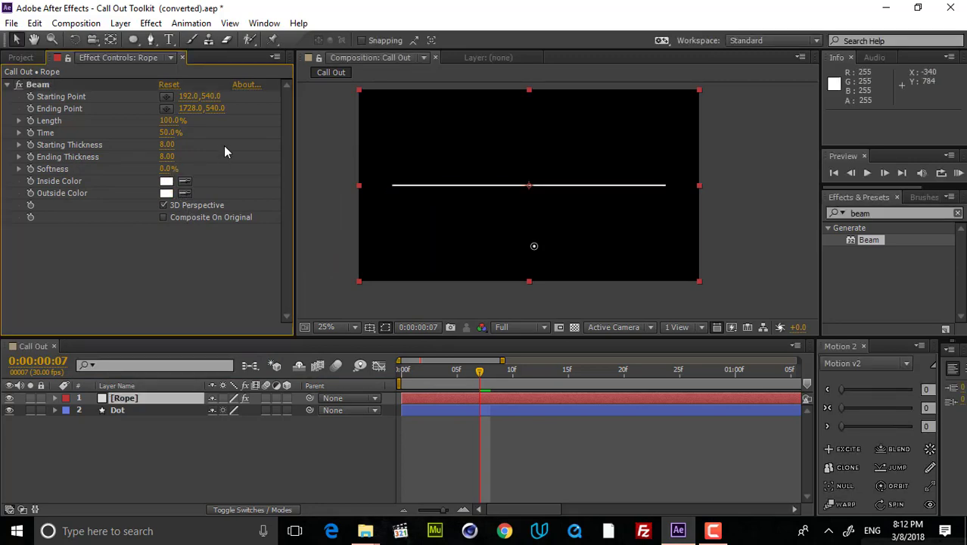
# Try repositioning the beam's starting and ending points directly in the composition, and undo those moves
pyautogui.click(46, 85)
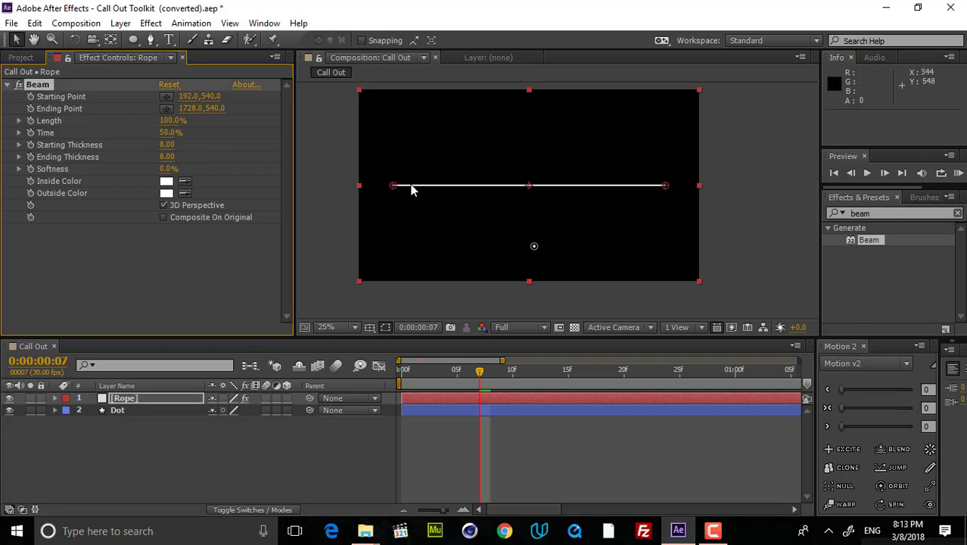
pyautogui.moveTo(394, 186); pyautogui.dragTo(535, 252)
pyautogui.moveTo(663, 187); pyautogui.dragTo(452, 144)
pyautogui.moveTo(527, 149); pyautogui.dragTo(565, 151)
pyautogui.hotkey('ctrl', 'z')
pyautogui.hotkey('ctrl', 'z')
pyautogui.hotkey('ctrl', 'z')
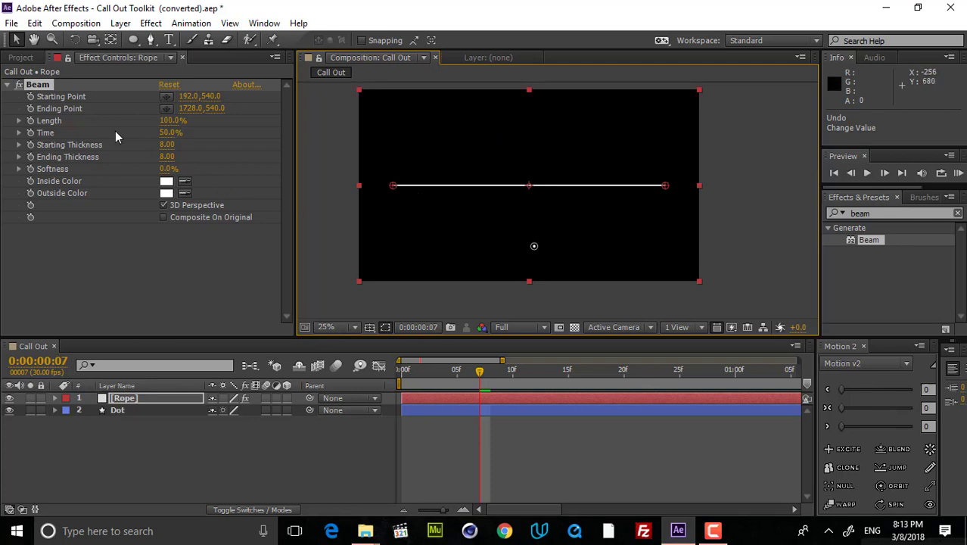
# Add a null object to the Call Out composition and name it Starting Point
pyautogui.click(60, 99)
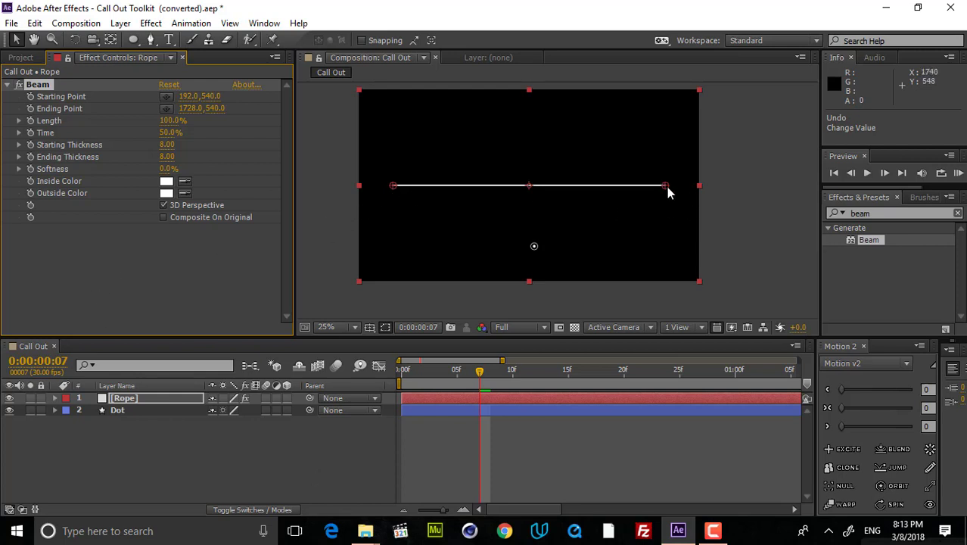
pyautogui.click(267, 472)
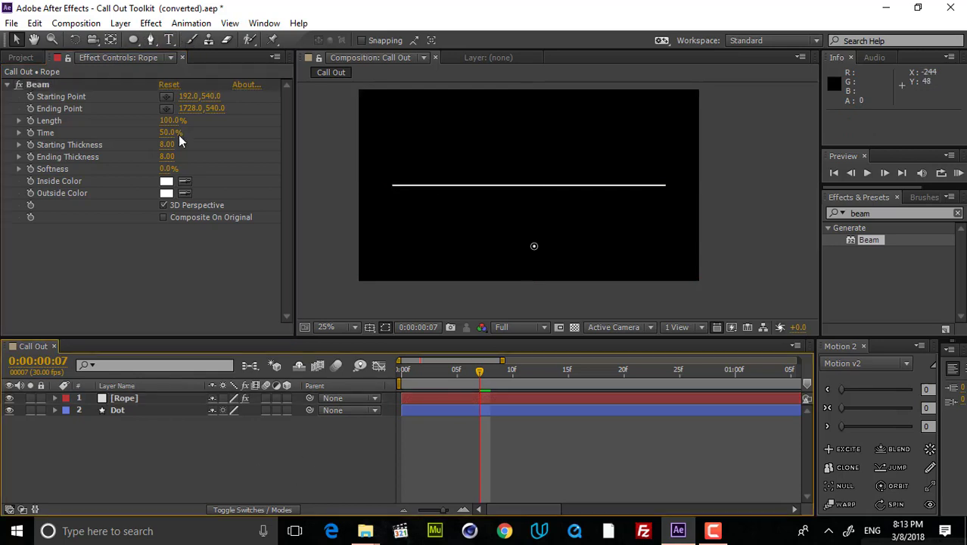
pyautogui.rightClick(258, 423)
pyautogui.moveTo(378, 303)
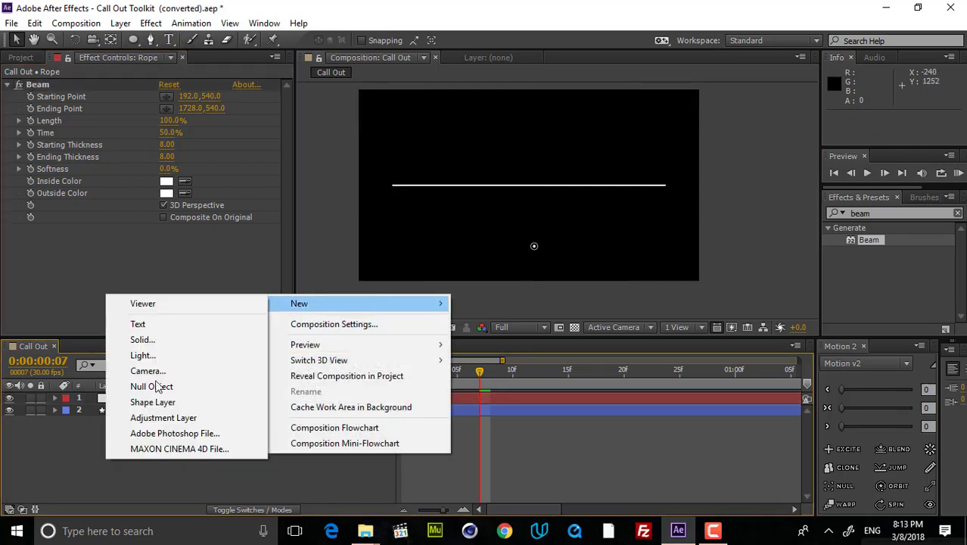
pyautogui.click(195, 387)
pyautogui.press('Return')
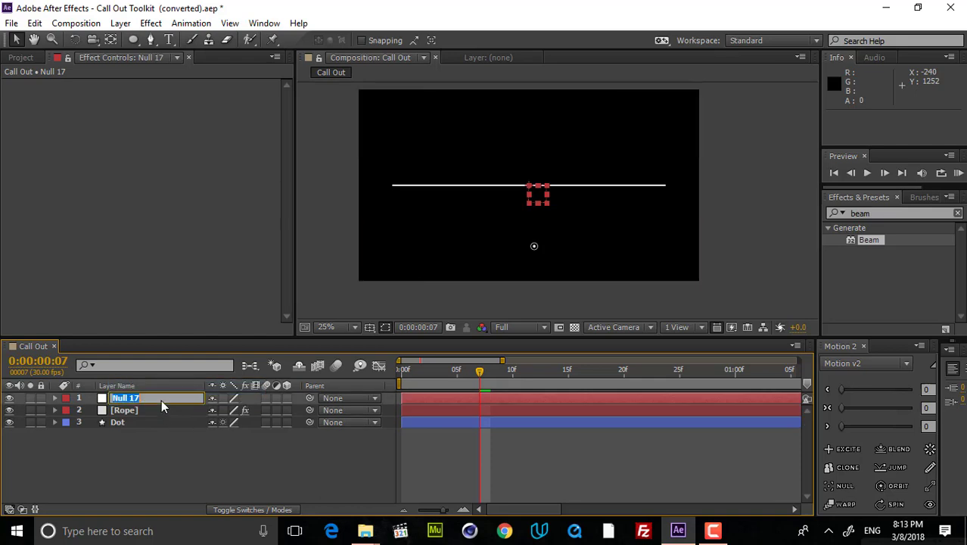
pyautogui.write('Starting Point')
pyautogui.click(168, 454)
# Duplicate the Starting Point null and rename the copy as Ending Point
pyautogui.click(160, 403)
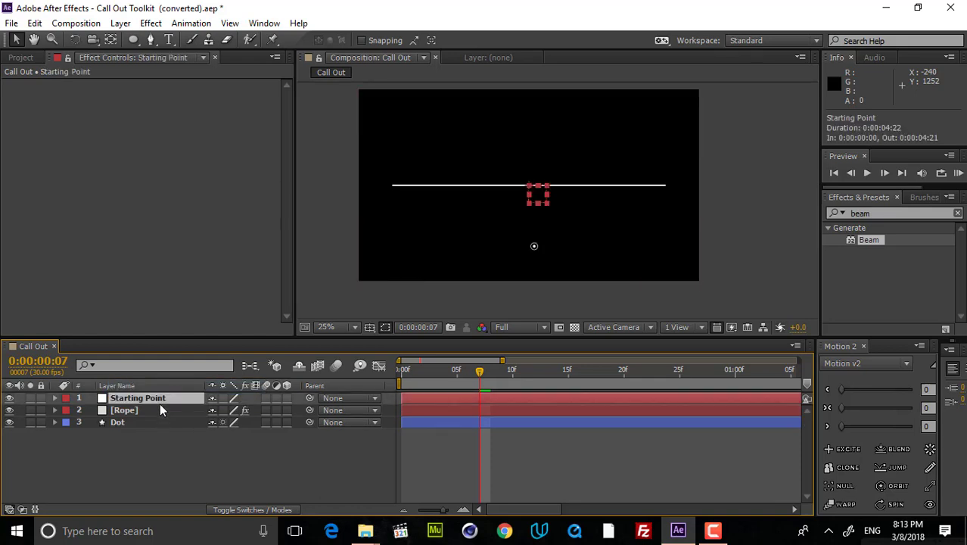
pyautogui.hotkey('ctrl', 'd')
pyautogui.press('Return')
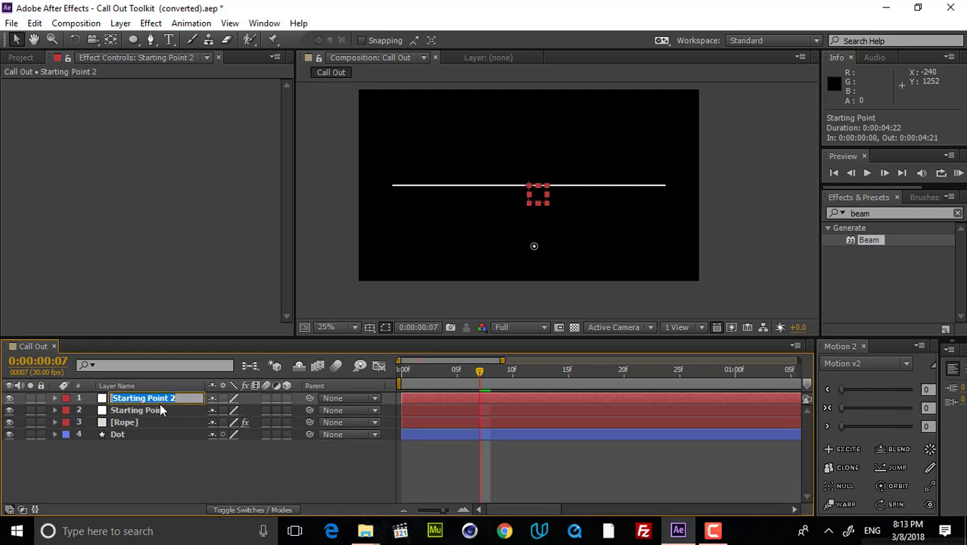
pyautogui.write('Ending Point')
pyautogui.click(167, 430)
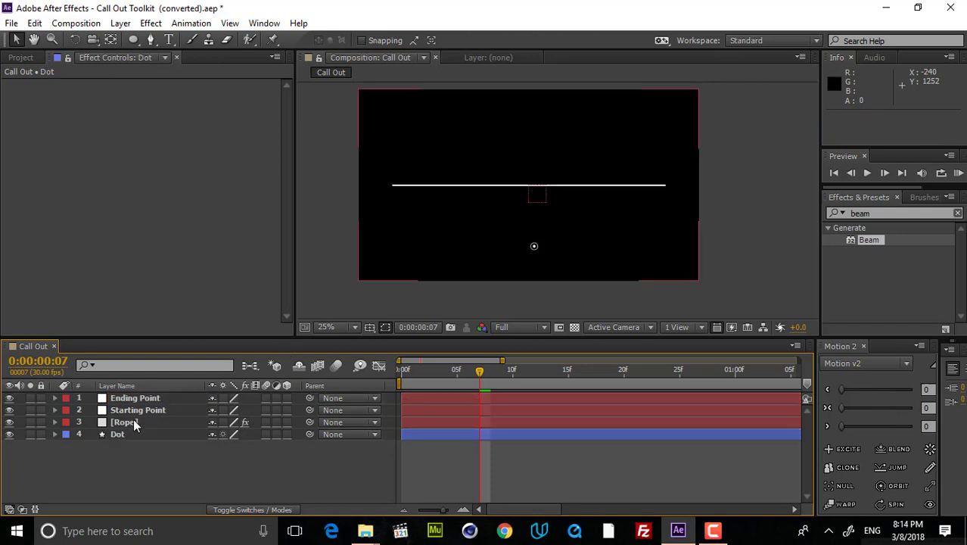
# Enlarge the timeline area and reveal the Position property of the Ending Point and Starting Point nulls
pyautogui.click(133, 421)
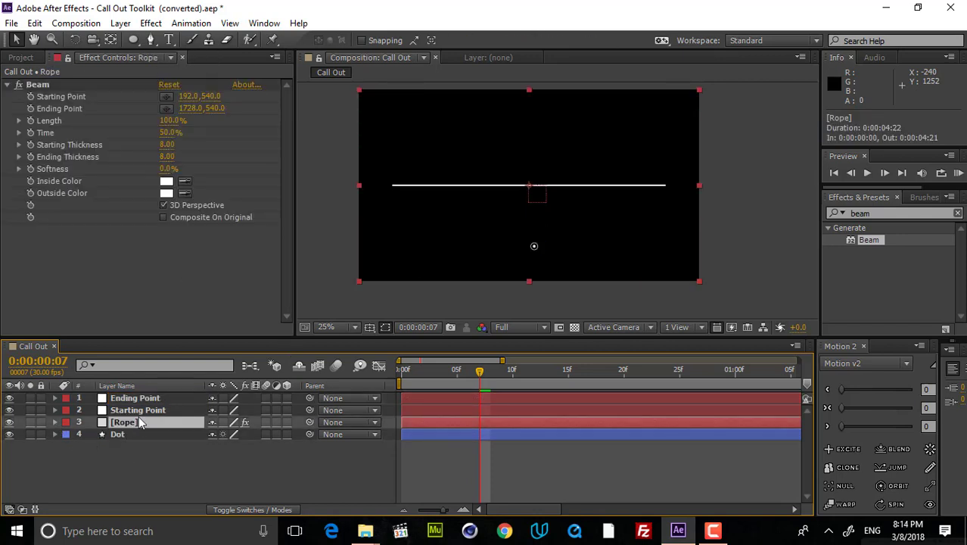
pyautogui.moveTo(224, 337); pyautogui.dragTo(224, 286)
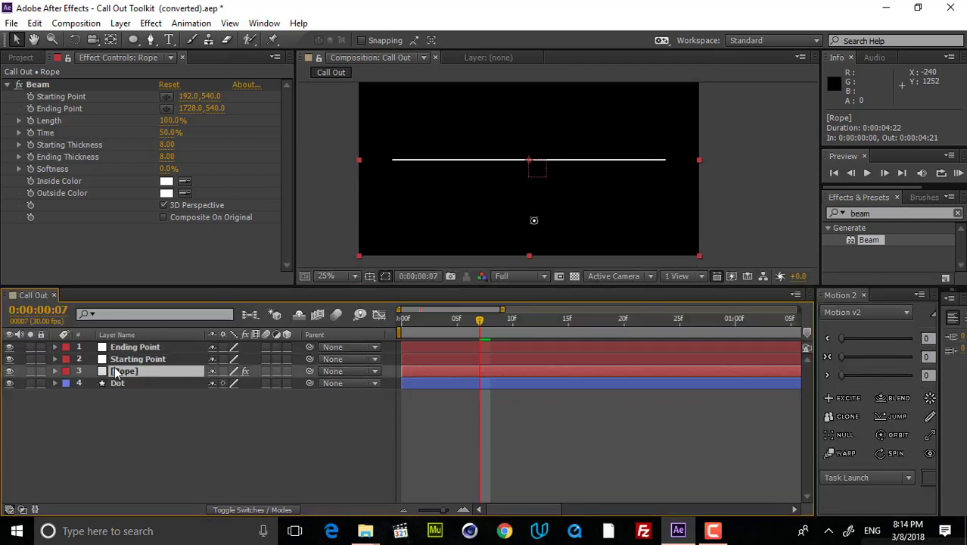
pyautogui.click(151, 346)
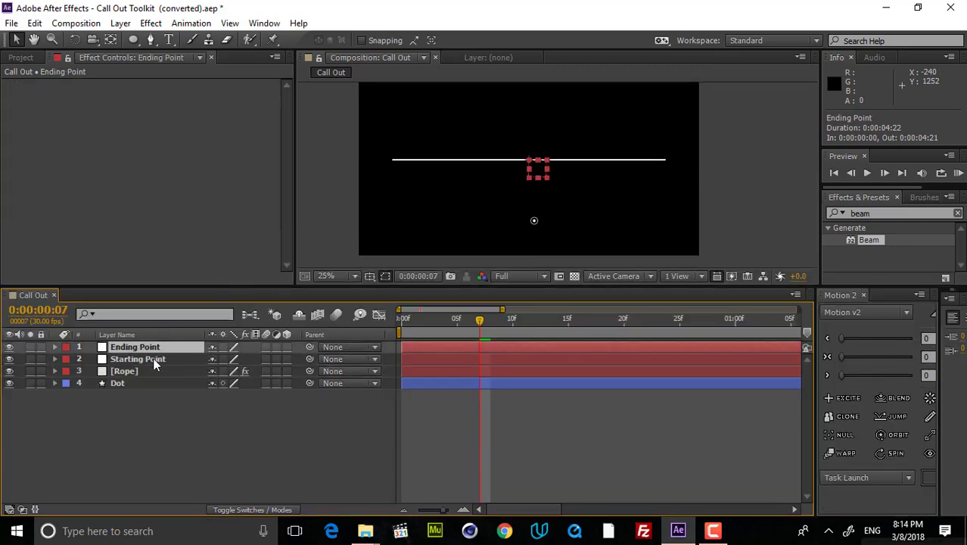
pyautogui.keyDown('ctrl'); pyautogui.click(153, 360); pyautogui.keyUp('ctrl')
pyautogui.press('p')
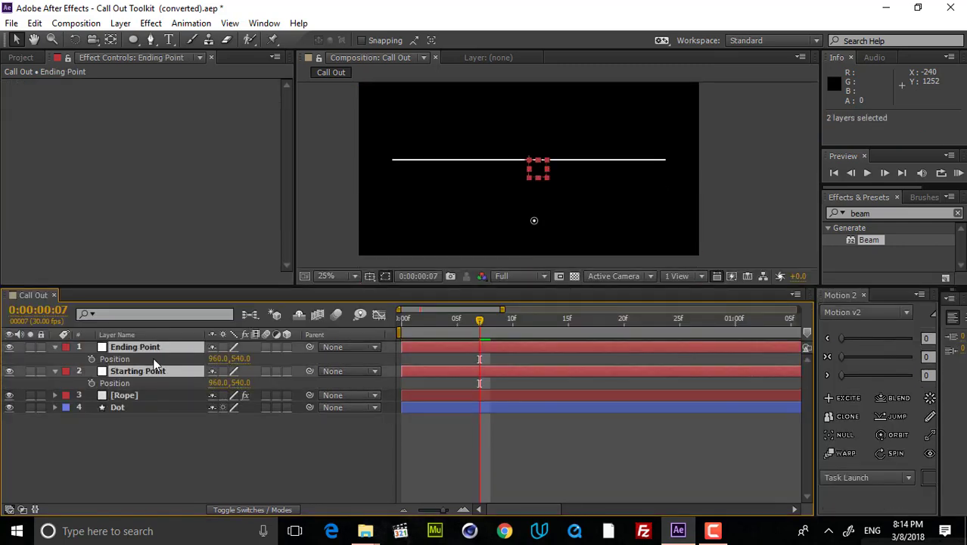
pyautogui.click(153, 424)
# Expand the Rope layer's Beam effect in the timeline to expose its Starting Point property
pyautogui.click(139, 398)
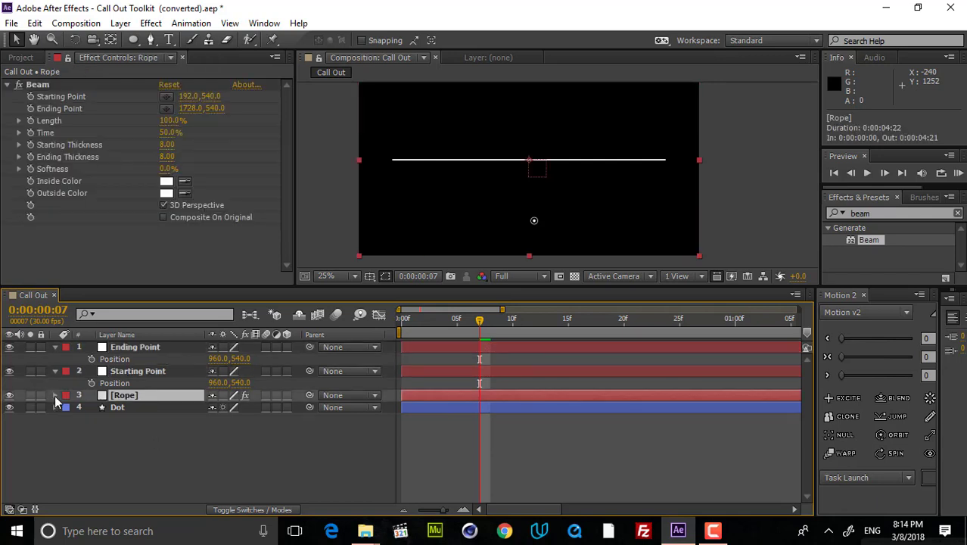
pyautogui.click(54, 395)
pyautogui.click(67, 407)
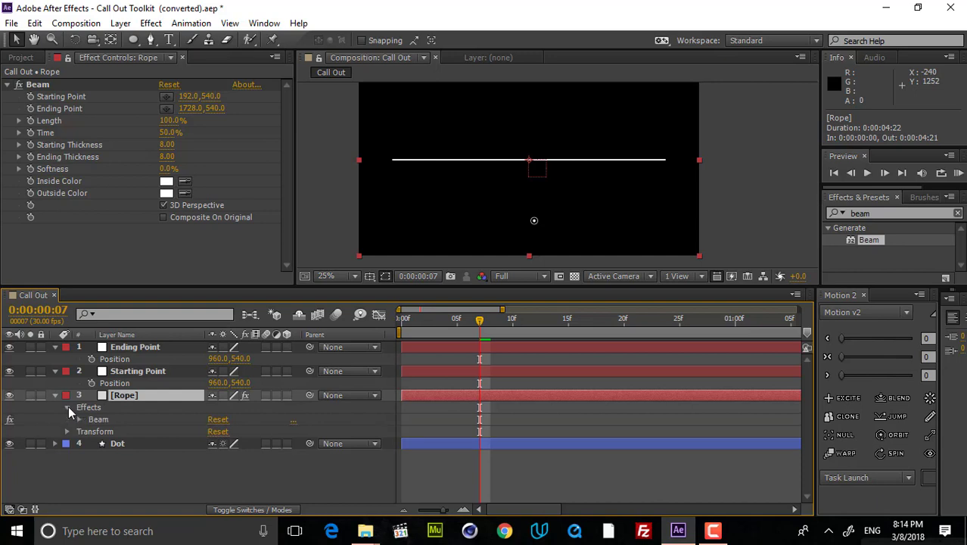
pyautogui.click(79, 419)
pyautogui.scroll(-2, 80, 419)
pyautogui.click(147, 376)
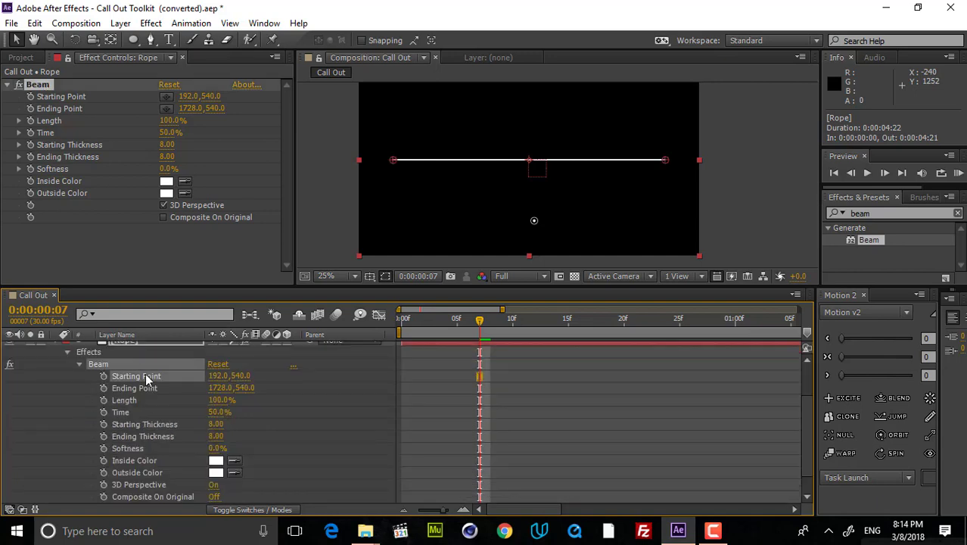
pyautogui.scroll(2, 147, 376)
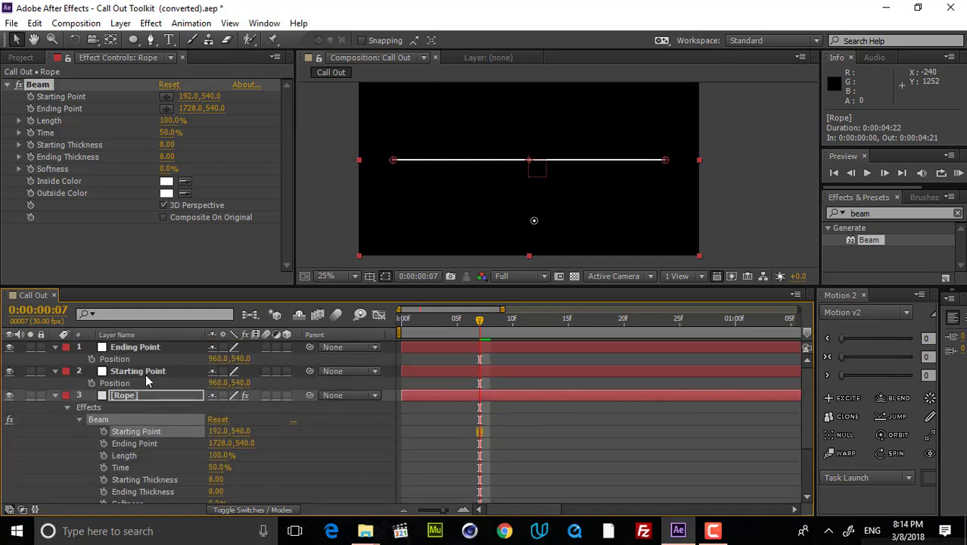
# Link the beam's Starting Point to the Starting Point null's Position with an expression, and select that null
pyautogui.keyDown('alt'); pyautogui.click(103, 431); pyautogui.keyUp('alt')
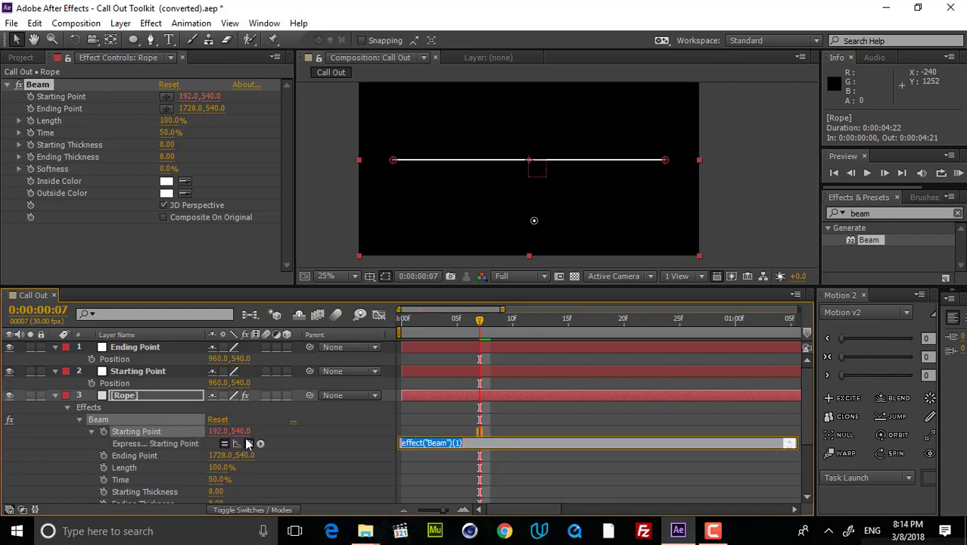
pyautogui.moveTo(249, 445); pyautogui.dragTo(127, 384)
pyautogui.click(558, 479)
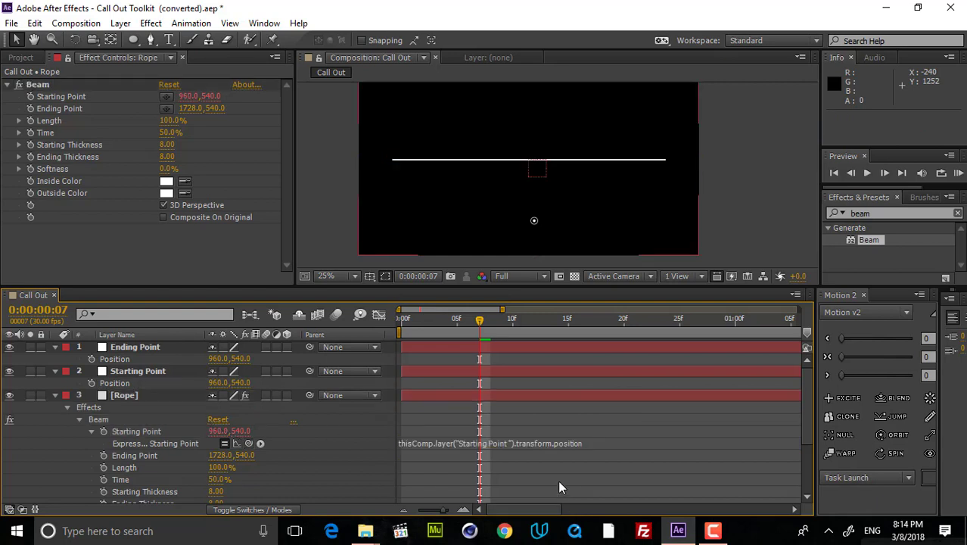
pyautogui.click(535, 167)
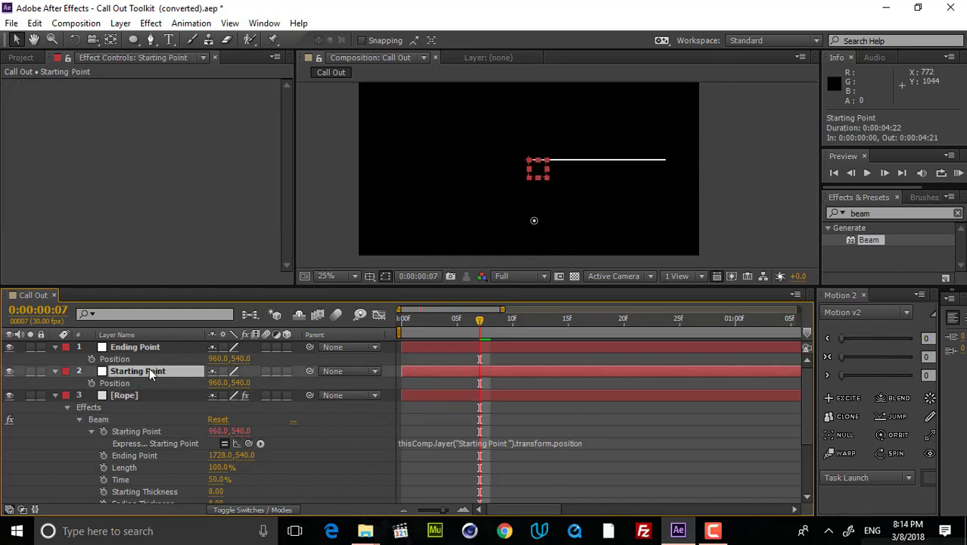
# Separate the two nulls, moving Starting Point to about 244, 508 and Ending Point to about 1336, 652
pyautogui.moveTo(534, 169); pyautogui.dragTo(411, 127)
pyautogui.moveTo(408, 173); pyautogui.dragTo(409, 171)
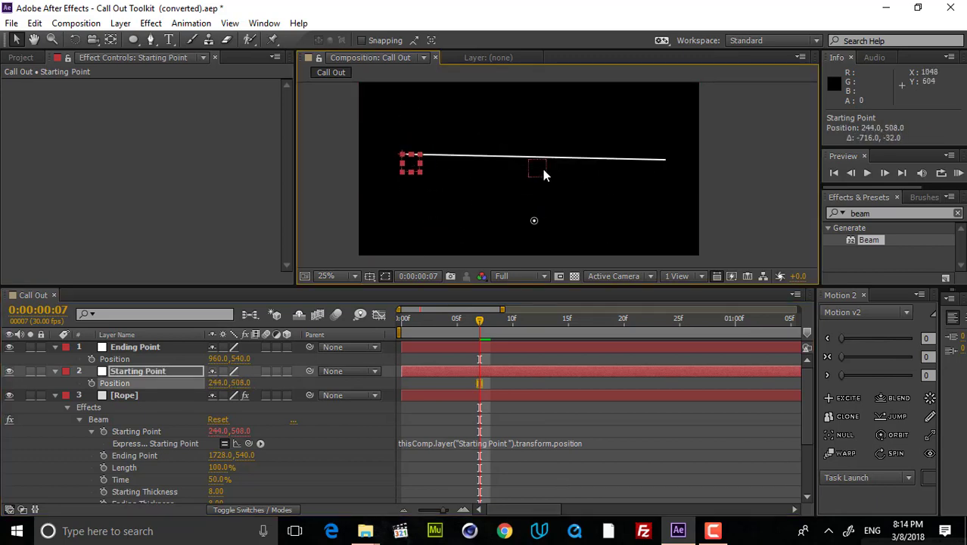
pyautogui.moveTo(542, 171); pyautogui.dragTo(620, 194)
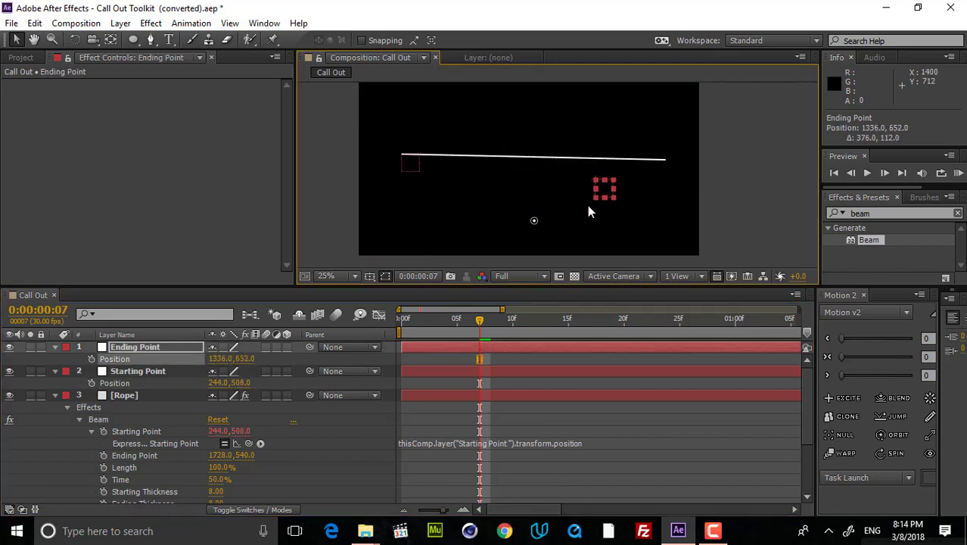
# Link the beam's Ending Point to the Ending Point null's Position with an expression, and collapse the Rope layer
pyautogui.click(150, 454)
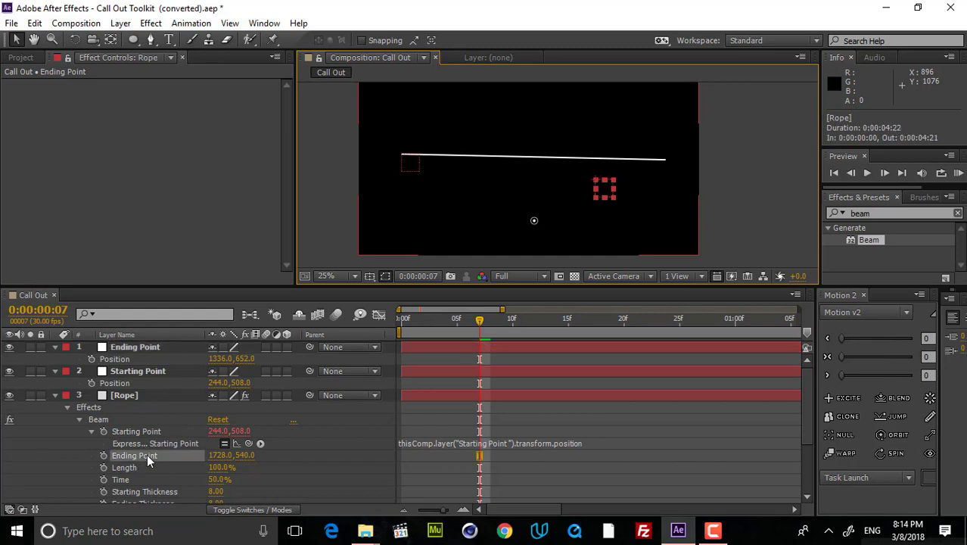
pyautogui.keyDown('alt'); pyautogui.click(104, 455); pyautogui.keyUp('alt')
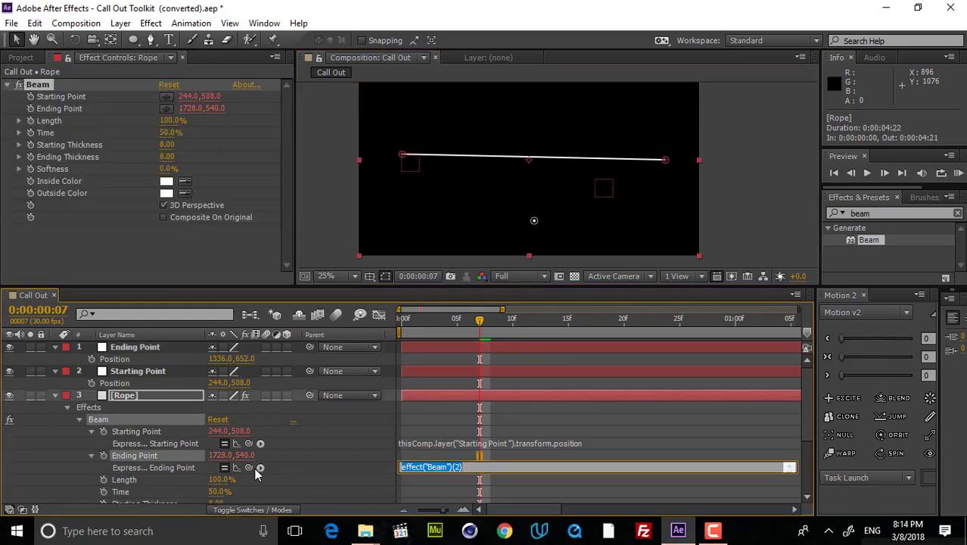
pyautogui.moveTo(248, 467); pyautogui.dragTo(139, 365)
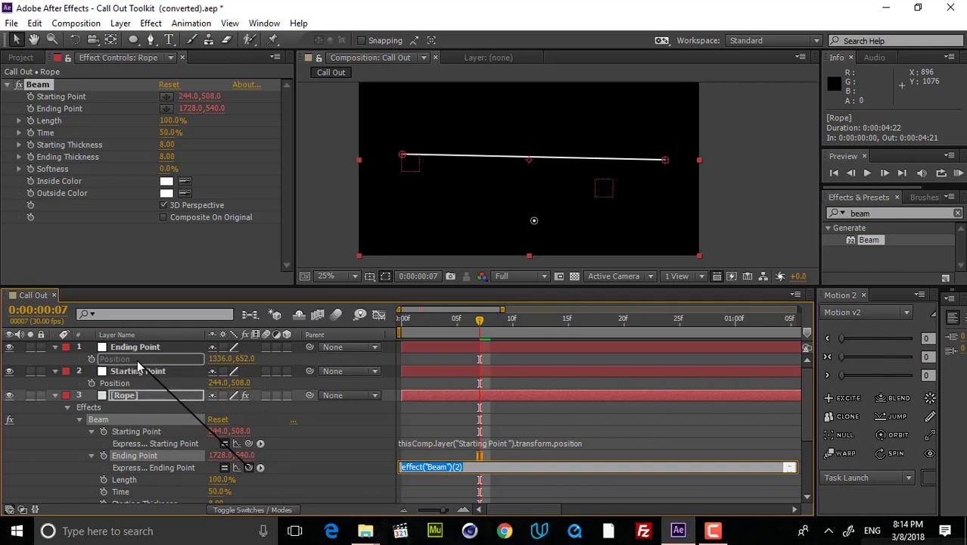
pyautogui.moveTo(138, 363); pyautogui.dragTo(139, 363)
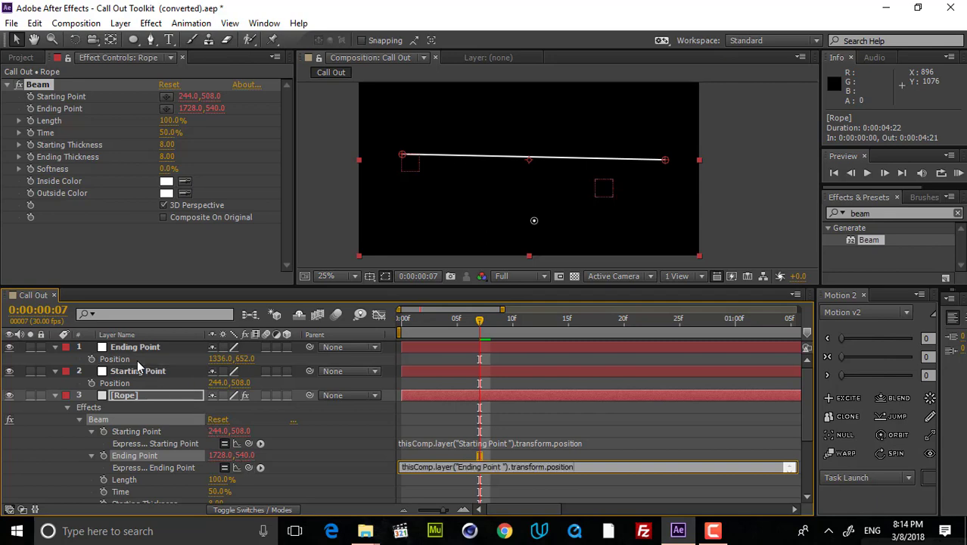
pyautogui.click(427, 425)
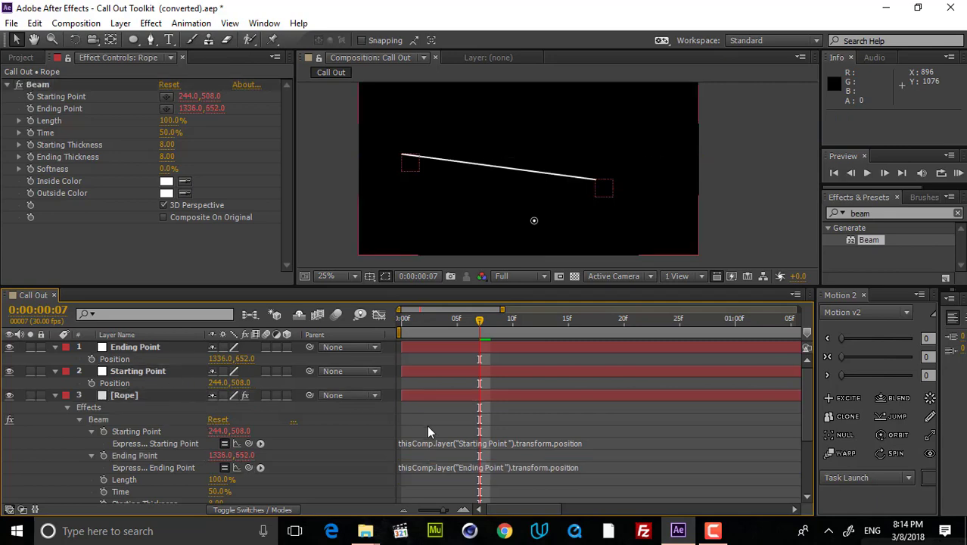
pyautogui.click(65, 407)
pyautogui.click(56, 396)
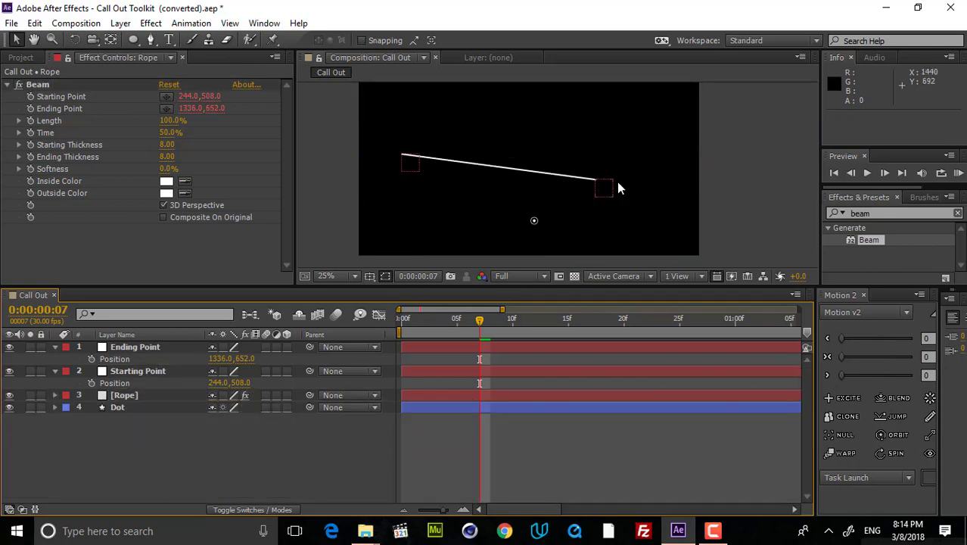
# Move the Ending Point null next to the dot, at about 988, 908
pyautogui.moveTo(605, 187); pyautogui.dragTo(605, 192)
pyautogui.moveTo(551, 235); pyautogui.dragTo(541, 233)
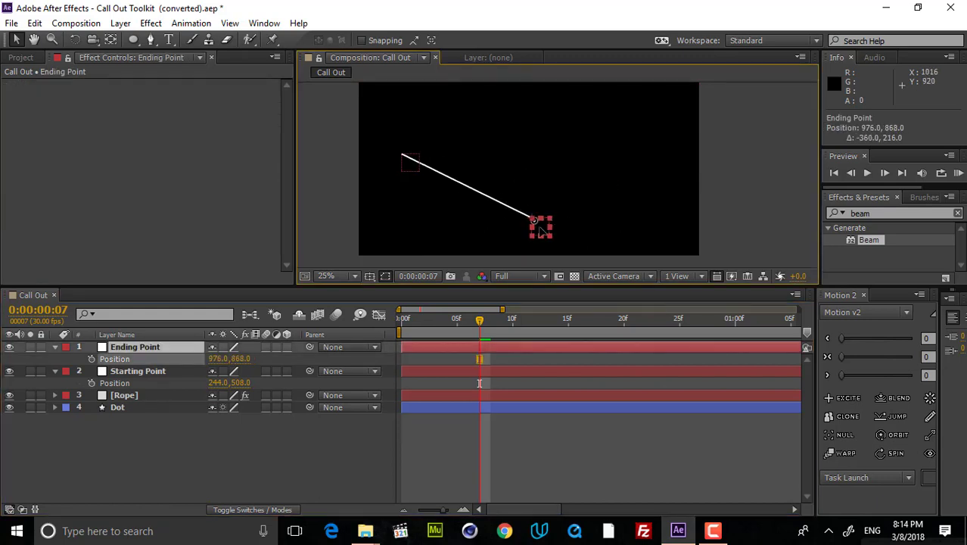
# Try repositioning the Starting Point null in the composition, undoing both the accidental scaling and the move
pyautogui.click(415, 174)
pyautogui.moveTo(415, 173); pyautogui.dragTo(568, 143)
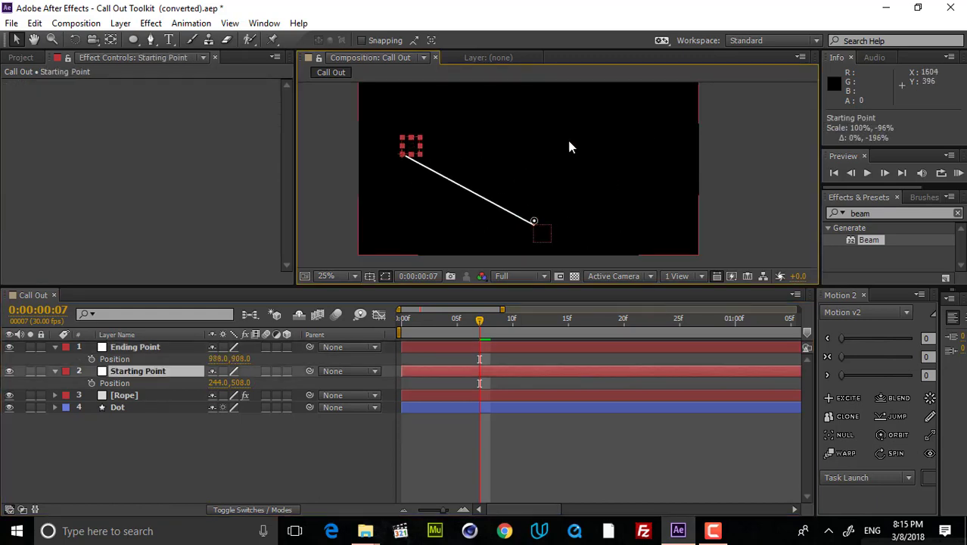
pyautogui.hotkey('ctrl', 'z')
pyautogui.moveTo(410, 164); pyautogui.dragTo(443, 139)
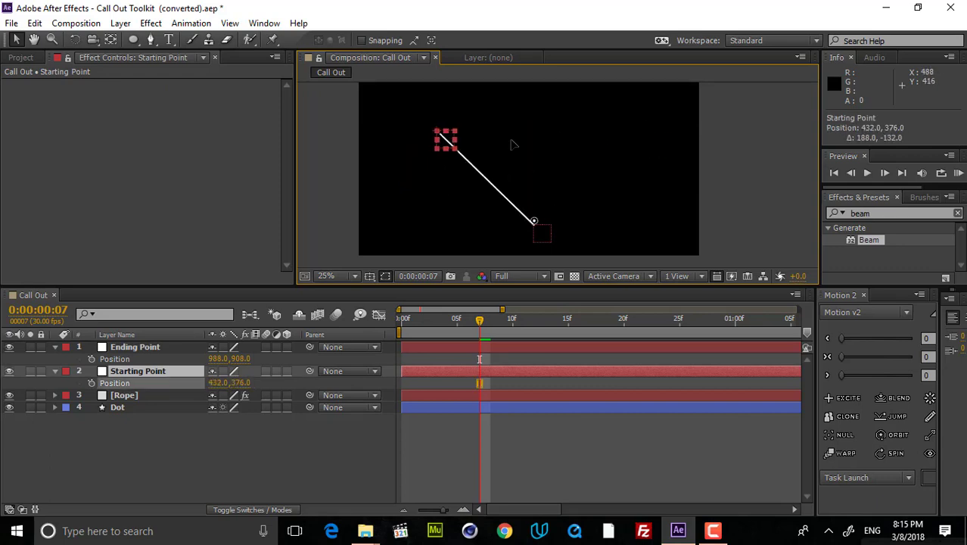
pyautogui.hotkey('ctrl', 'z')
# Align the Ending Point null with the dot's centre, at about 990, 880
pyautogui.scroll(1, 545, 239)
pyautogui.moveTo(539, 235); pyautogui.dragTo(560, 145)
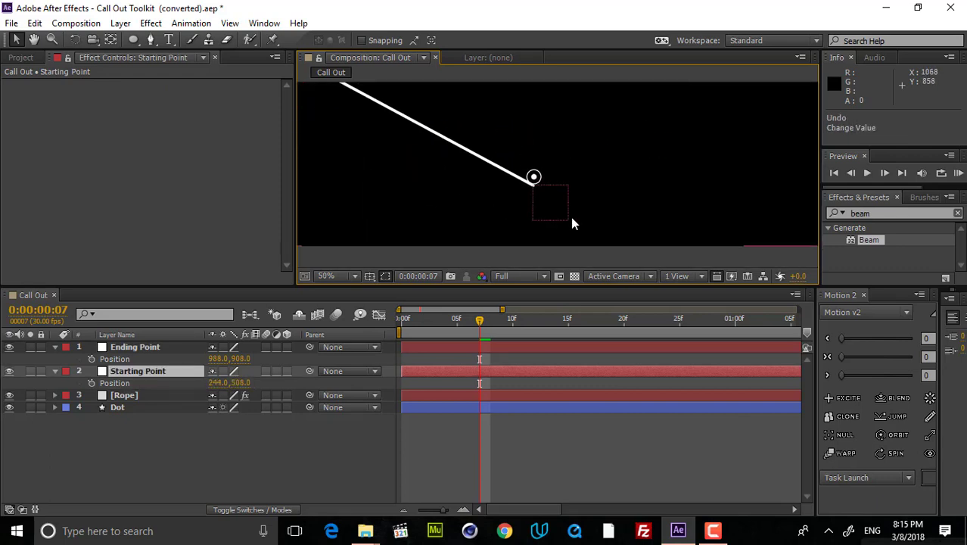
pyautogui.moveTo(560, 216)
pyautogui.mouseDown()
pyautogui.moveTo(556, 189)
pyautogui.moveTo(556, 198)
pyautogui.mouseUp()
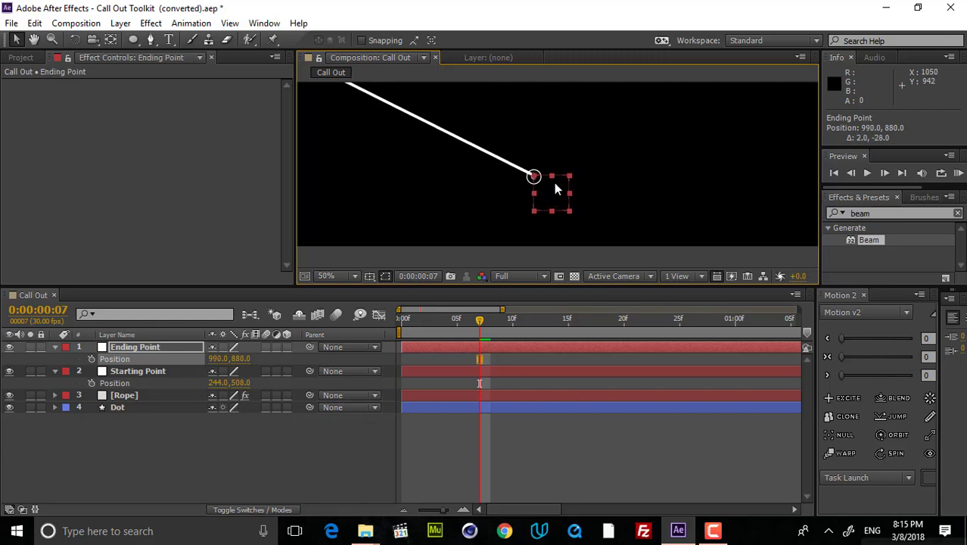
pyautogui.click(589, 446)
# Move the Starting Point null above the dot, to about 984, 406, making the beam nearly vertical
pyautogui.scroll(3, 590, 174)
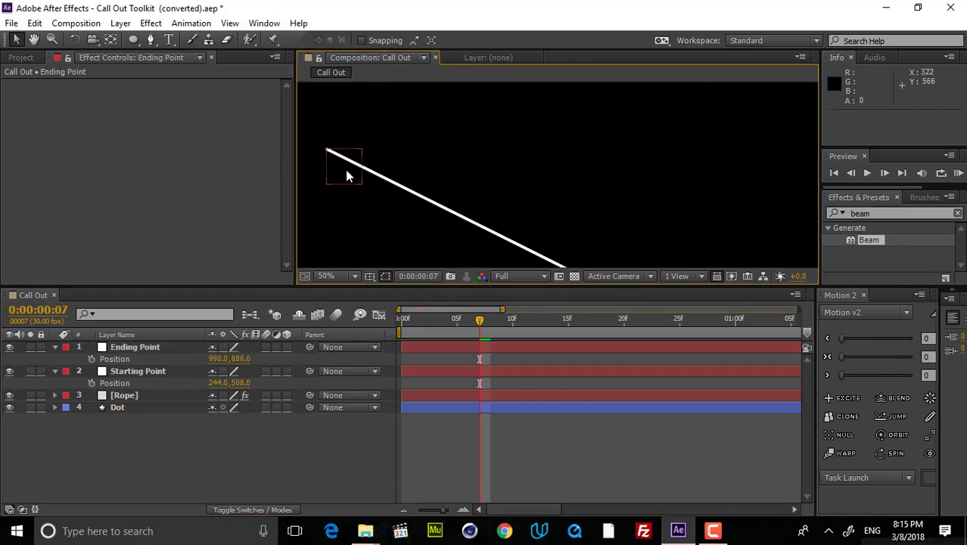
pyautogui.moveTo(347, 174); pyautogui.dragTo(586, 152)
pyautogui.scroll(-2, 633, 162)
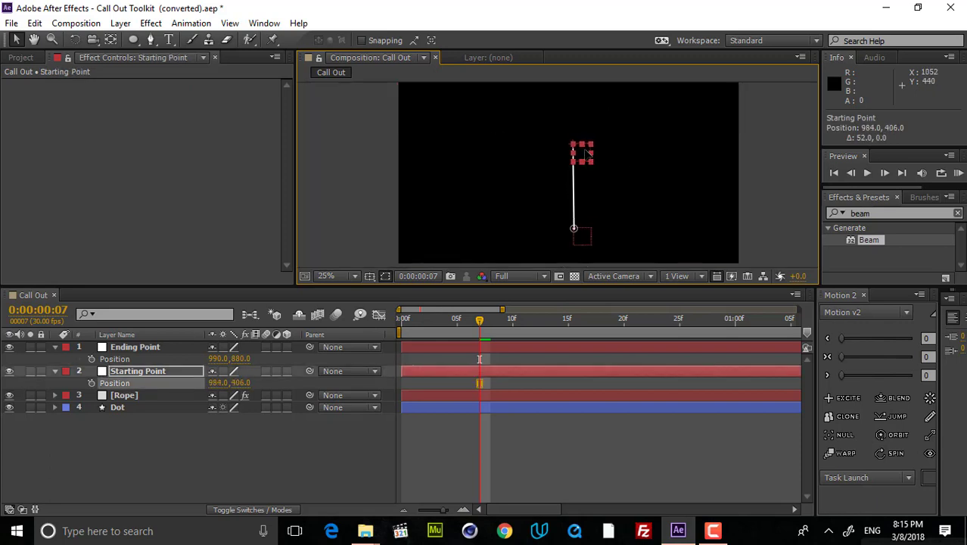
pyautogui.click(264, 450)
# Set the Starting Thickness and Ending Thickness of the Rope layer's Beam effect to 2
pyautogui.click(160, 407)
pyautogui.click(161, 396)
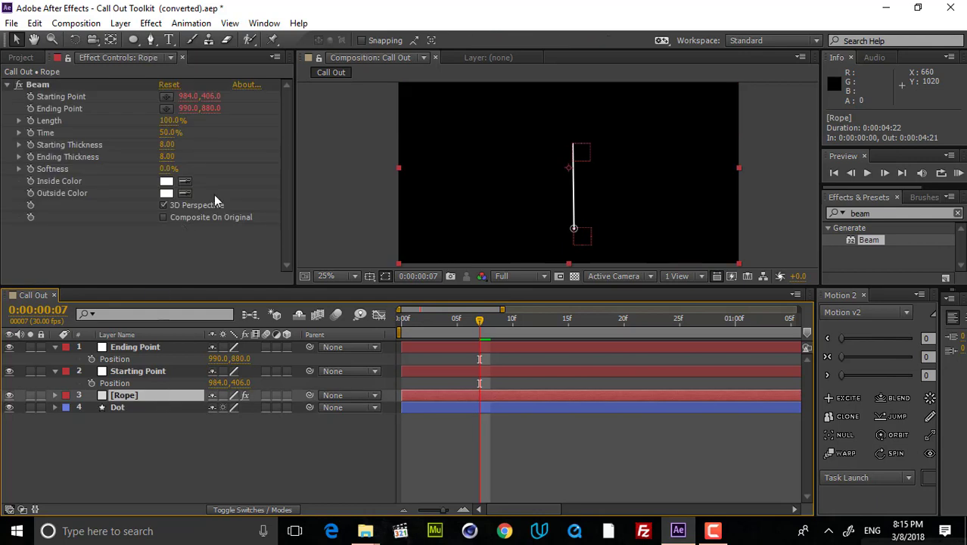
pyautogui.click(214, 199)
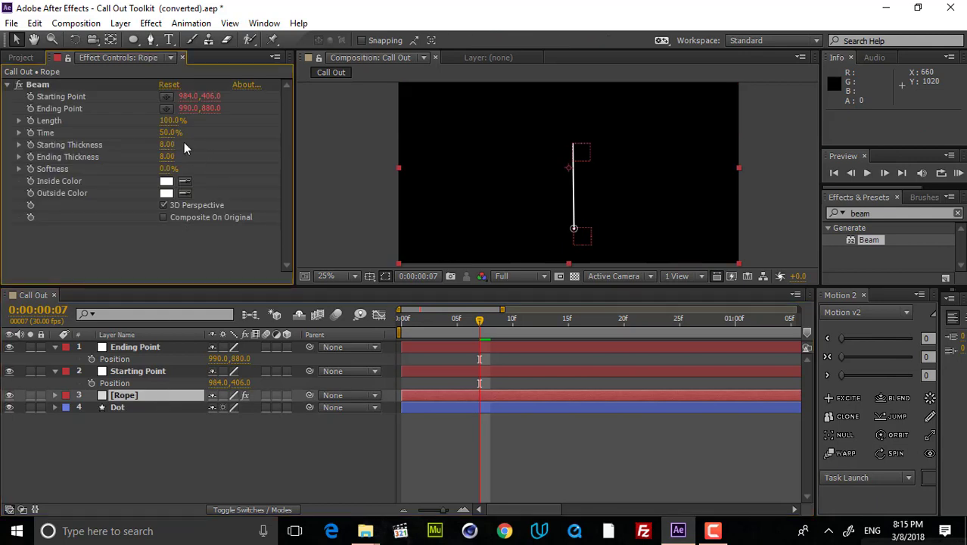
pyautogui.click(168, 145)
pyautogui.write('2')
pyautogui.press('Return')
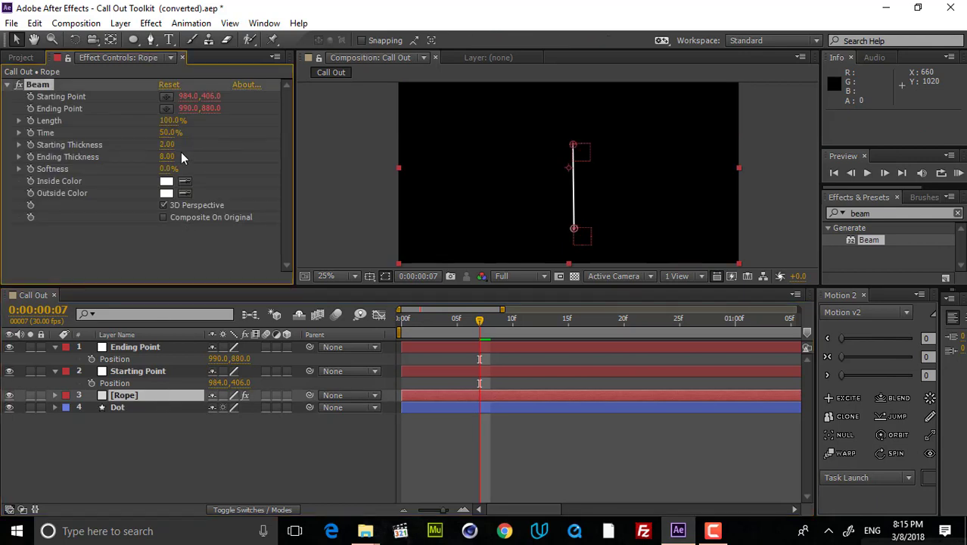
pyautogui.click(167, 157)
pyautogui.write('2')
pyautogui.press('Return')
pyautogui.click(548, 453)
# Nudge the Starting Point null to about 988, 430 to straighten the line above the dot
pyautogui.scroll(2, 640, 208)
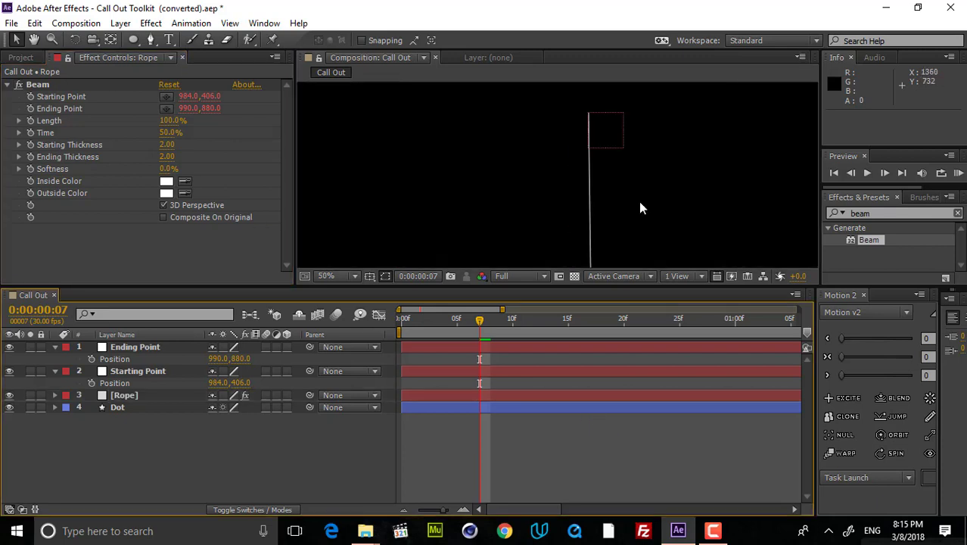
pyautogui.moveTo(594, 112); pyautogui.dragTo(564, 60)
pyautogui.scroll(-2, 587, 167)
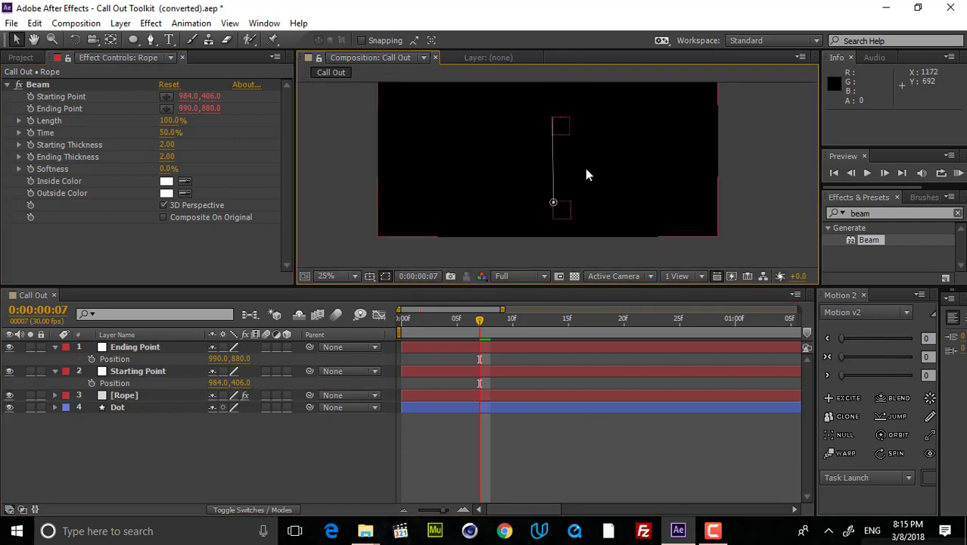
pyautogui.moveTo(585, 169); pyautogui.dragTo(578, 221)
pyautogui.moveTo(551, 175); pyautogui.dragTo(555, 184)
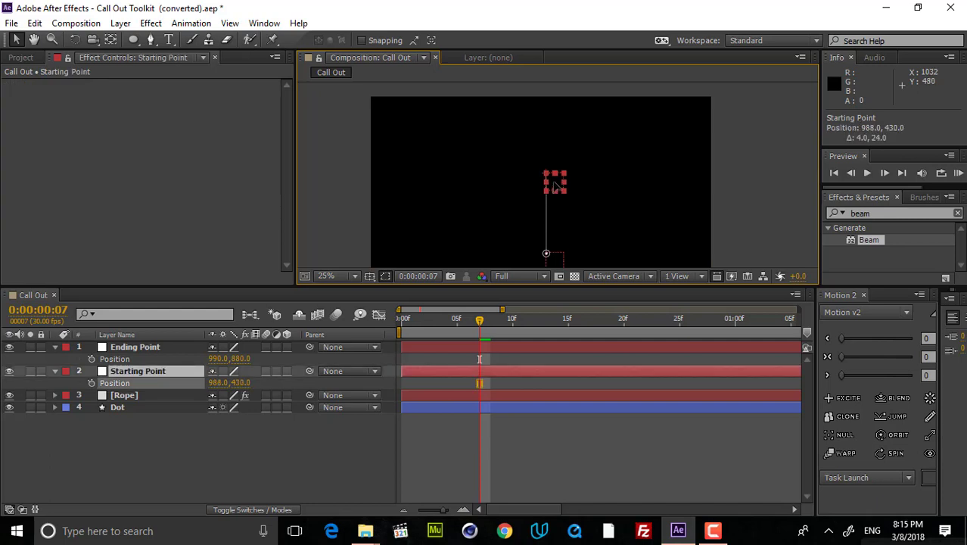
pyautogui.click(615, 447)
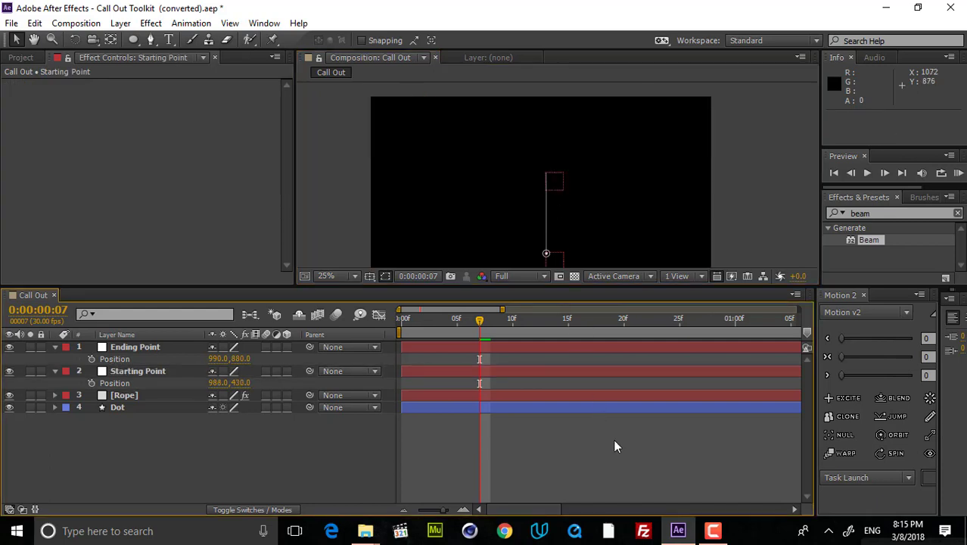
# Try shortening the Rope's Beam Length to 32%, and undo the change
pyautogui.click(161, 404)
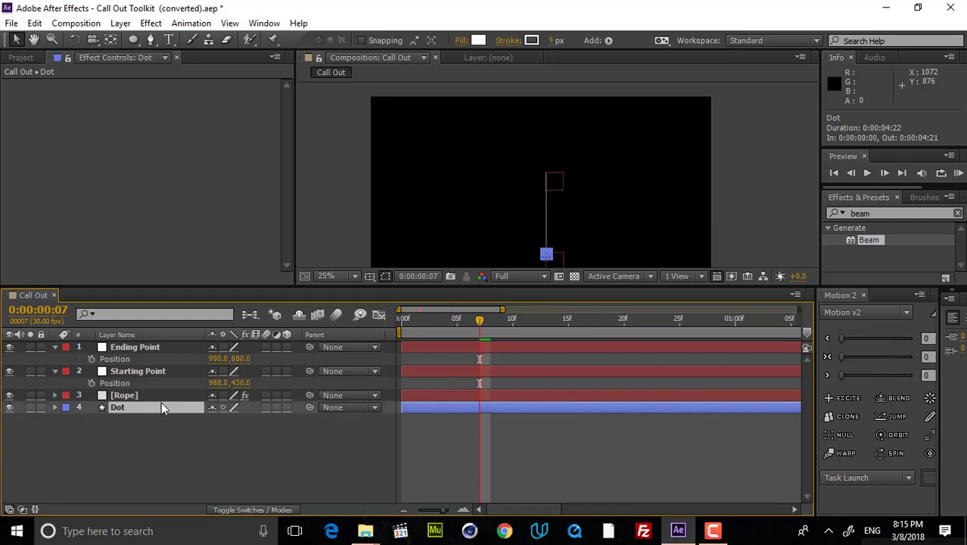
pyautogui.click(158, 398)
pyautogui.scroll(-1, 574, 134)
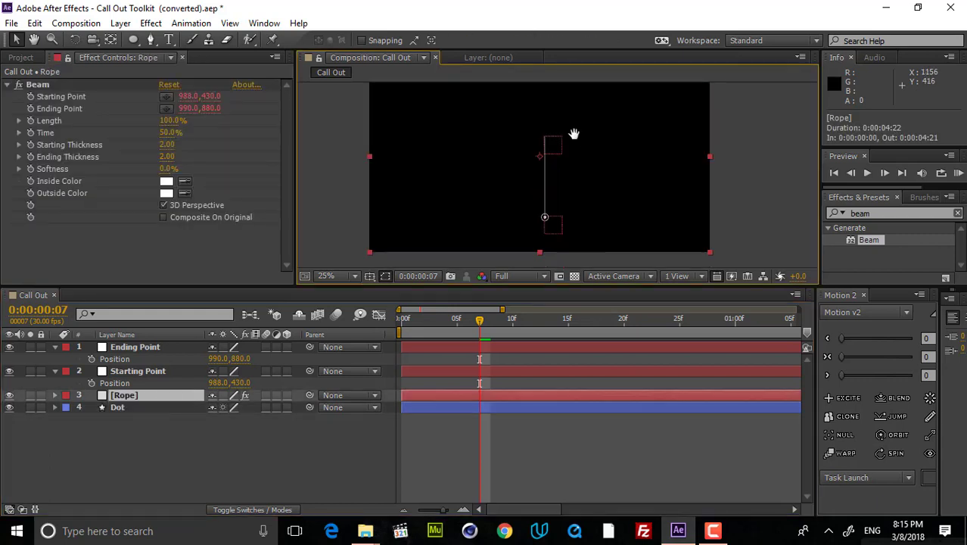
pyautogui.moveTo(171, 126); pyautogui.dragTo(119, 120)
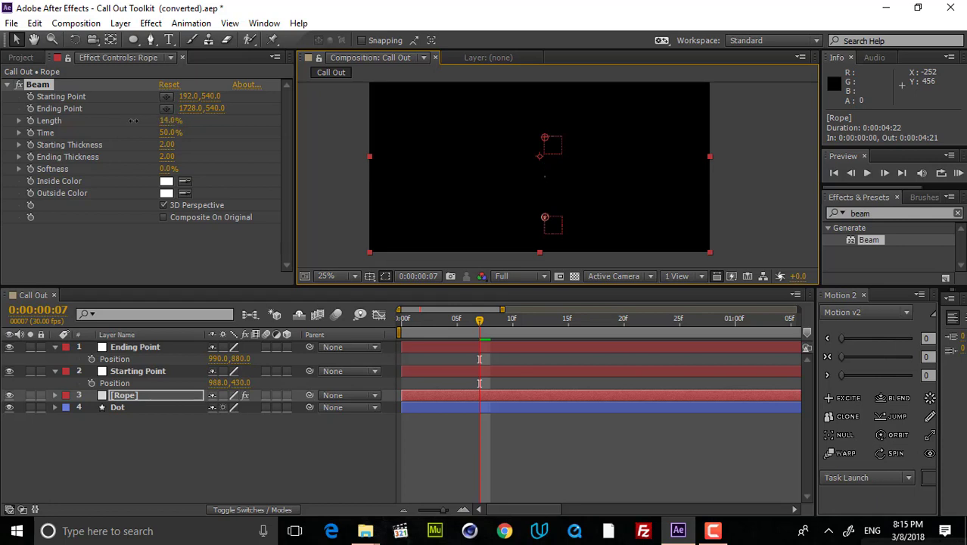
pyautogui.moveTo(132, 120); pyautogui.dragTo(140, 120)
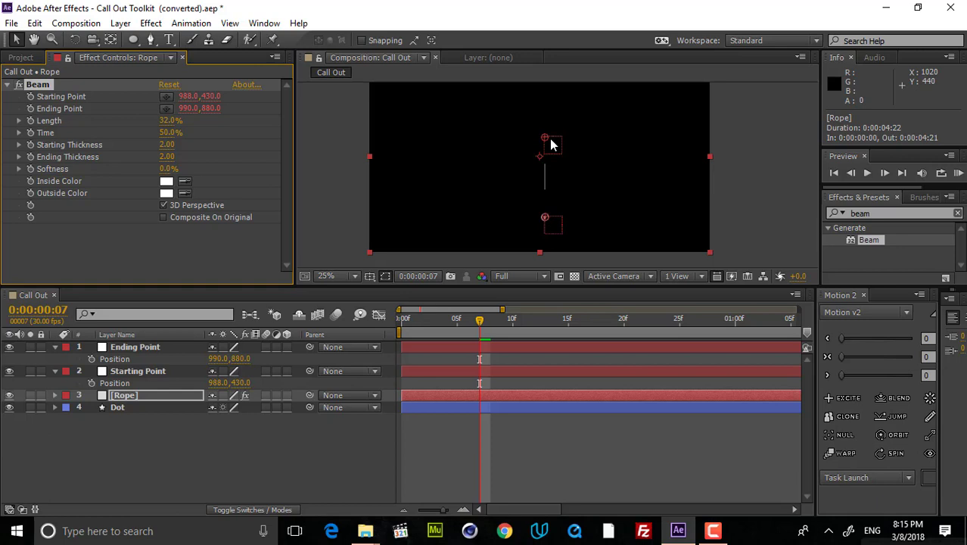
pyautogui.hotkey('ctrl', 'z')
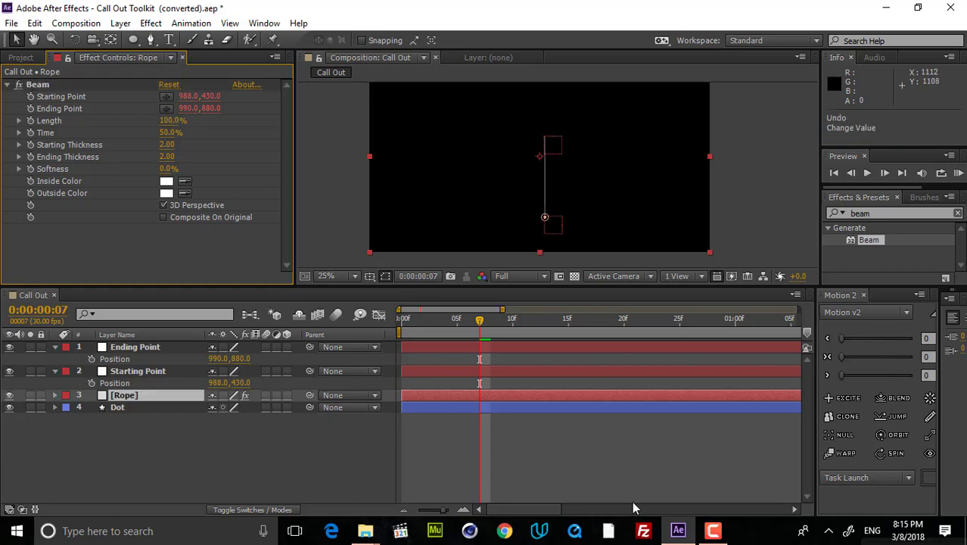
# Search the effects for "wipe" and apply Linear Wipe to the Rope layer below the Beam effect
pyautogui.click(656, 467)
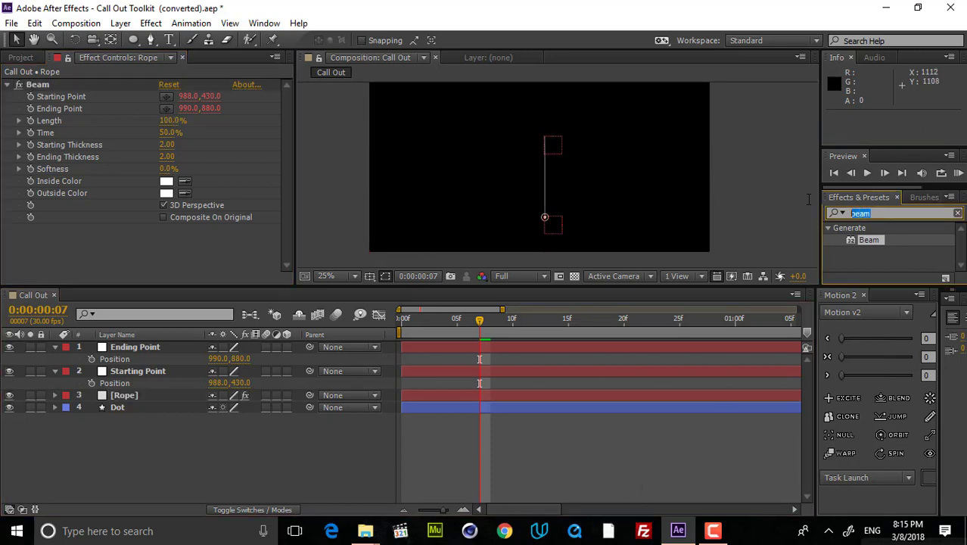
pyautogui.click(898, 213)
pyautogui.write('wipe')
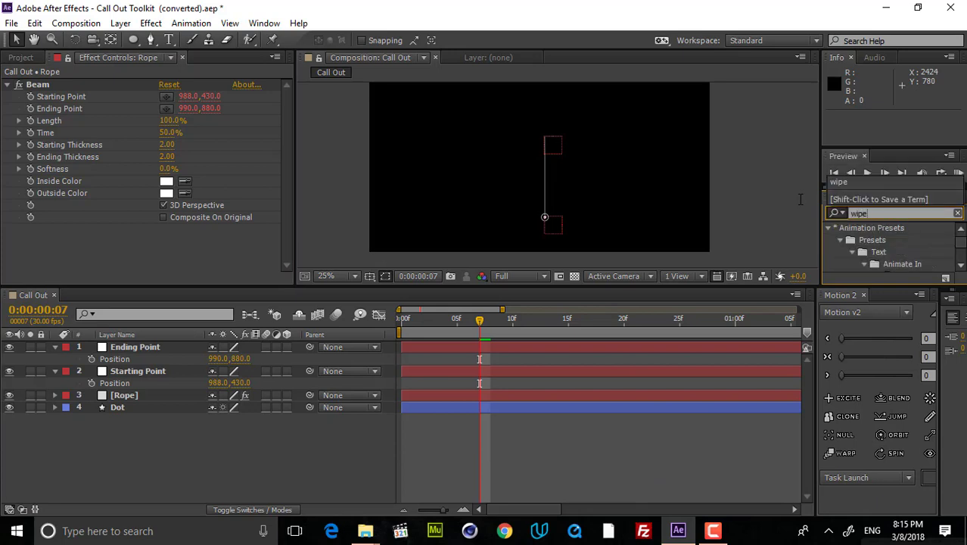
pyautogui.scroll(-10, 905, 244)
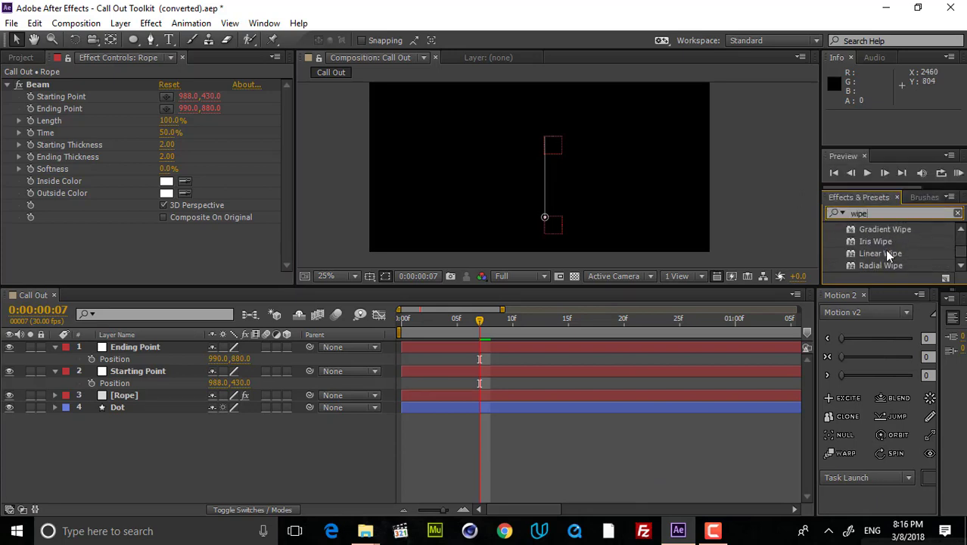
pyautogui.click(870, 252)
pyautogui.moveTo(870, 252); pyautogui.dragTo(138, 254)
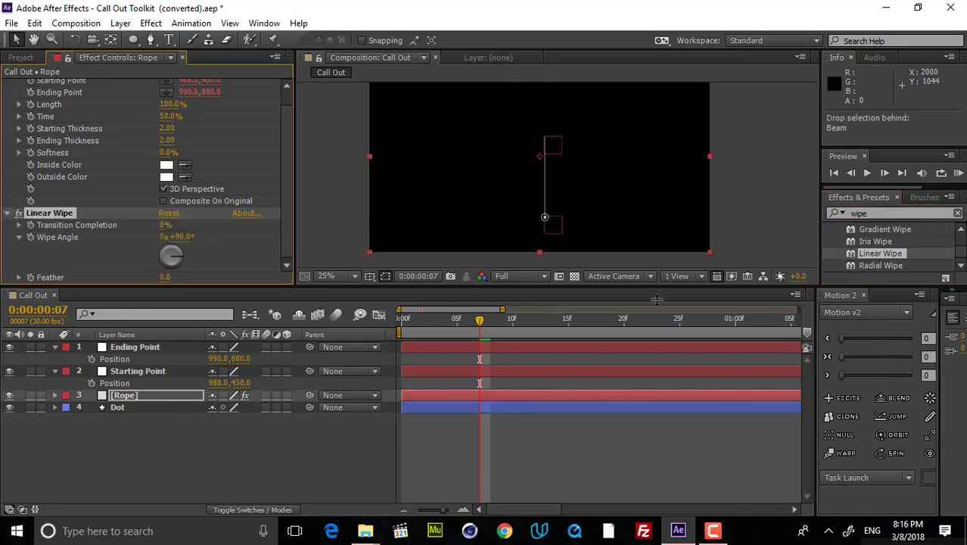
# Try out the Linear Wipe's Transition Completion at the default wipe angle, and undo the change
pyautogui.press('.')
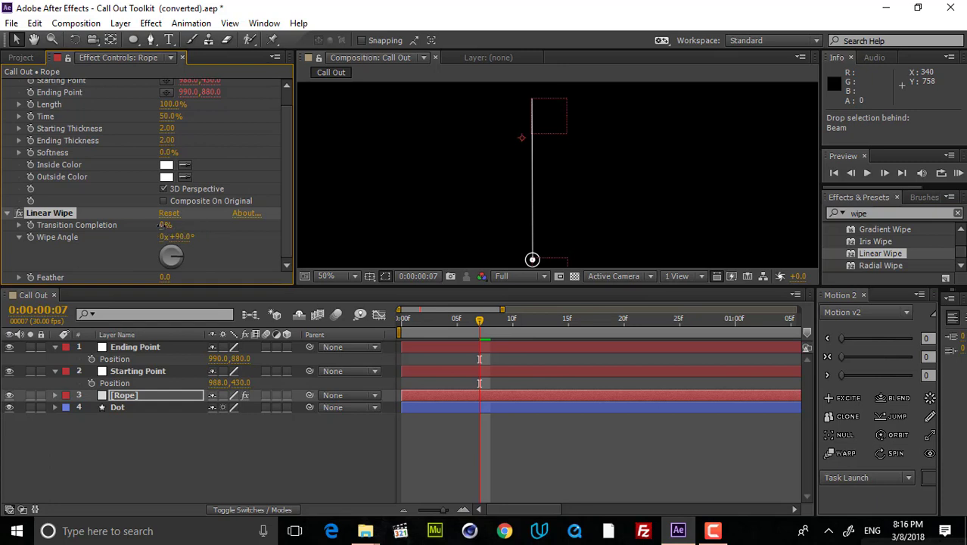
pyautogui.moveTo(161, 225); pyautogui.dragTo(184, 213)
pyautogui.hotkey('ctrl', 'z')
# Set the Linear Wipe's Wipe Angle to 180°
pyautogui.click(181, 239)
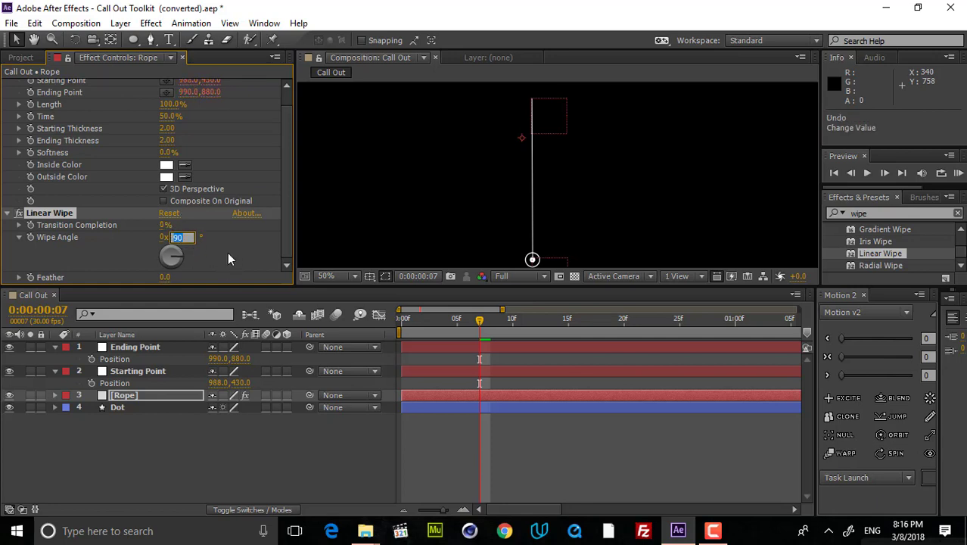
pyautogui.write('180')
pyautogui.press('Return')
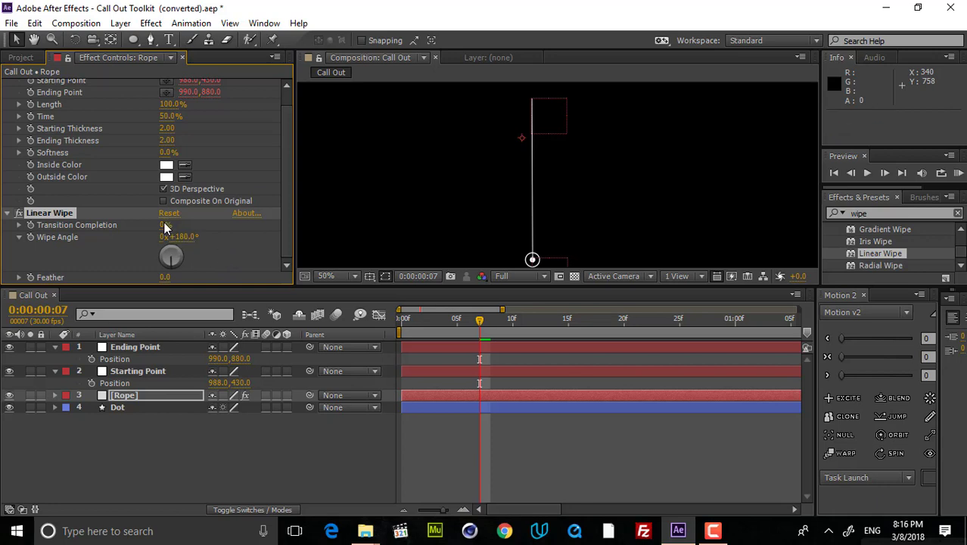
# Set the Linear Wipe's Transition Completion to 100% and keyframe it at frame 4
pyautogui.moveTo(164, 226); pyautogui.dragTo(174, 224)
pyautogui.moveTo(205, 220); pyautogui.dragTo(211, 224)
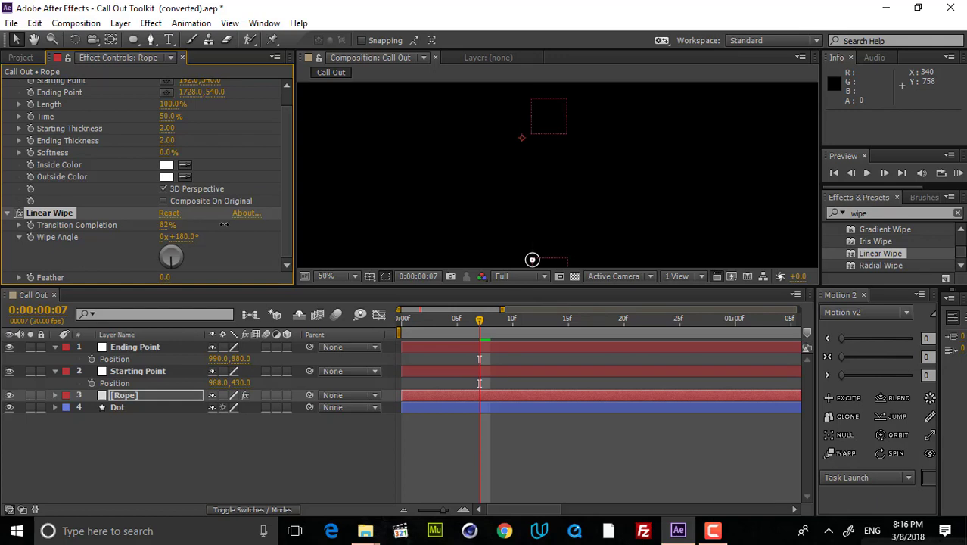
pyautogui.click(417, 323)
pyautogui.moveTo(418, 327); pyautogui.dragTo(444, 326)
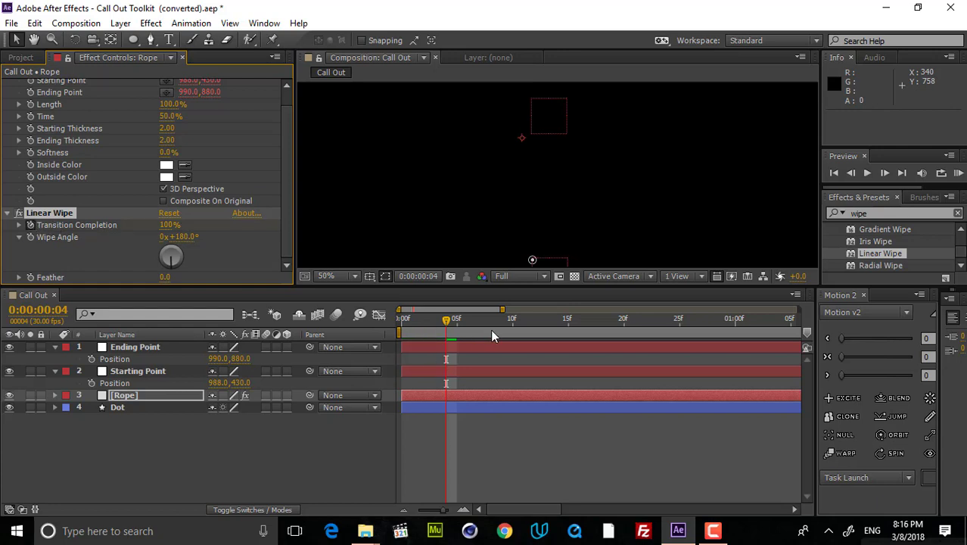
# Set the Linear Wipe's Transition Completion to 0% at frame 20
pyautogui.moveTo(490, 329); pyautogui.dragTo(622, 328)
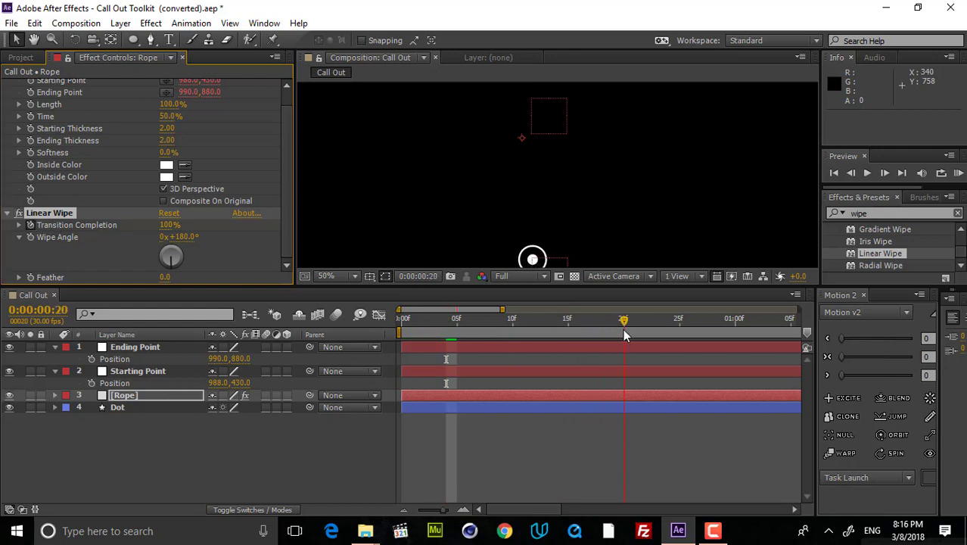
pyautogui.scroll(-4, 585, 198)
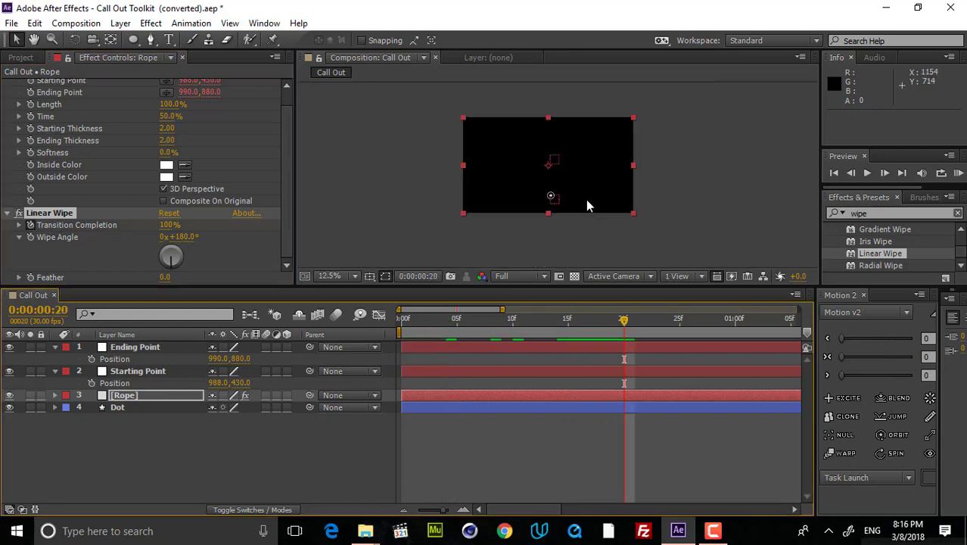
pyautogui.click(168, 225)
pyautogui.write('0')
pyautogui.click(242, 237)
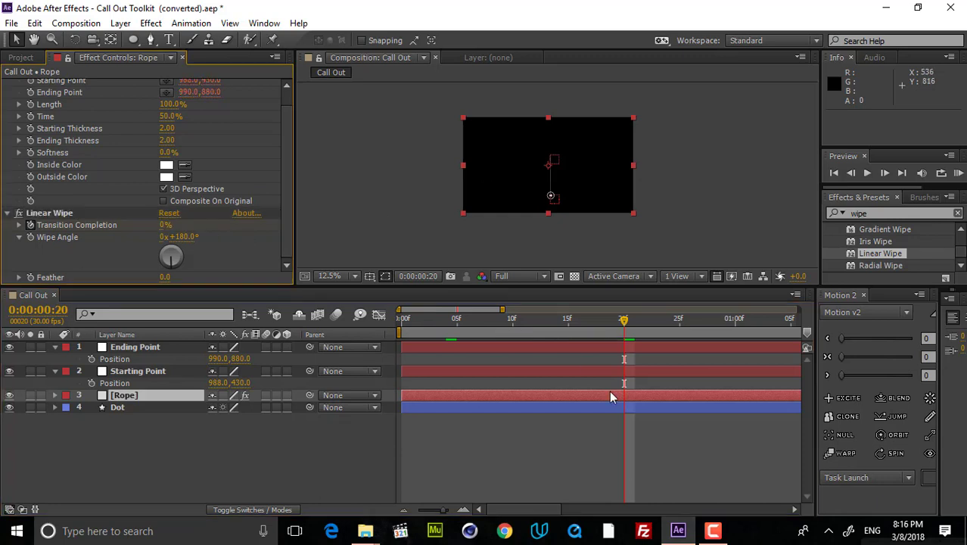
# Fit the composition in the viewer and play back the line reveal from the first frame
pyautogui.click(590, 453)
pyautogui.click(330, 275)
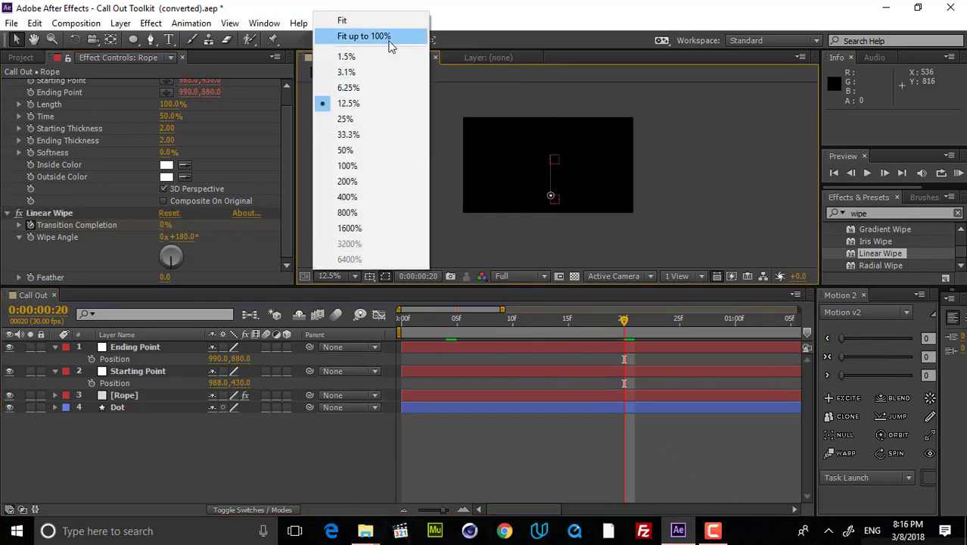
pyautogui.click(364, 36)
pyautogui.click(595, 348)
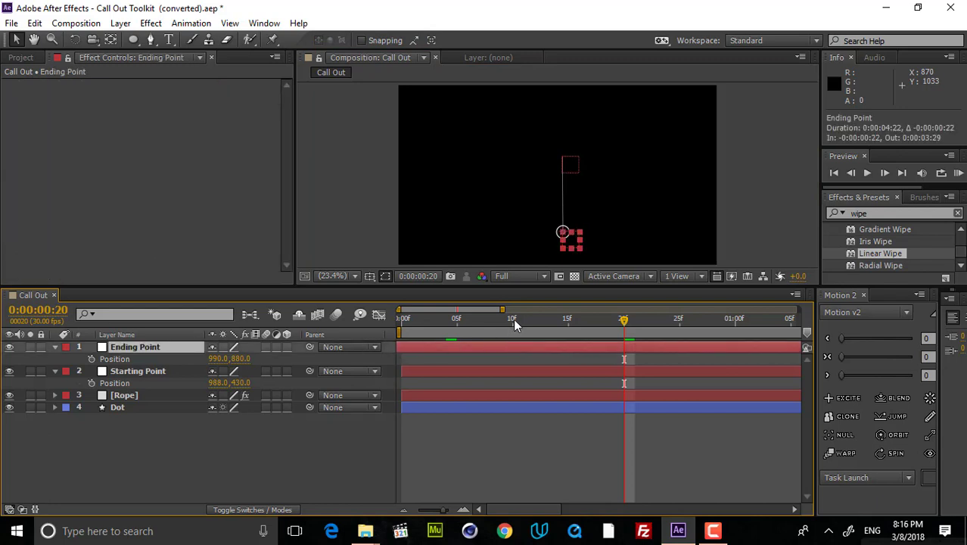
pyautogui.moveTo(512, 318); pyautogui.dragTo(366, 342)
pyautogui.click(614, 459)
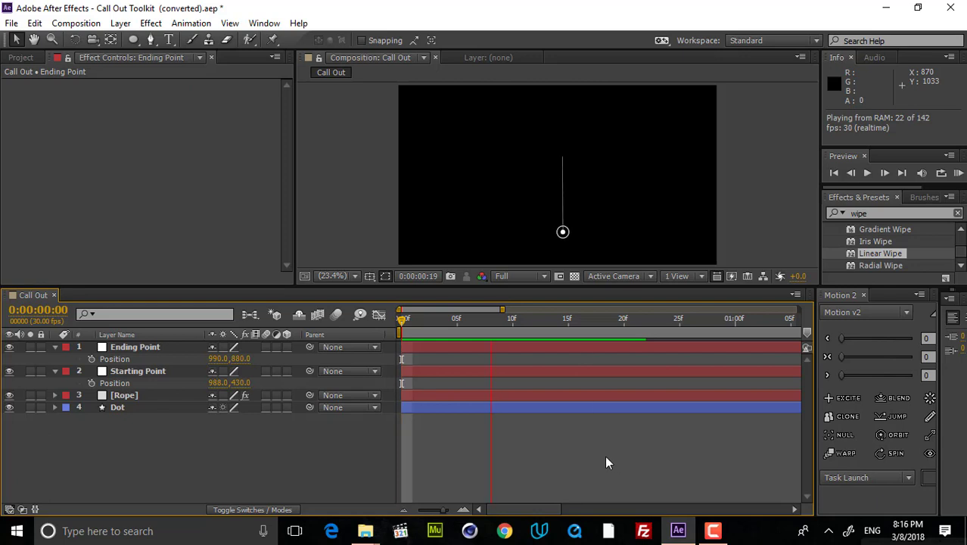
pyautogui.press('space')
pyautogui.moveTo(524, 328); pyautogui.dragTo(466, 330)
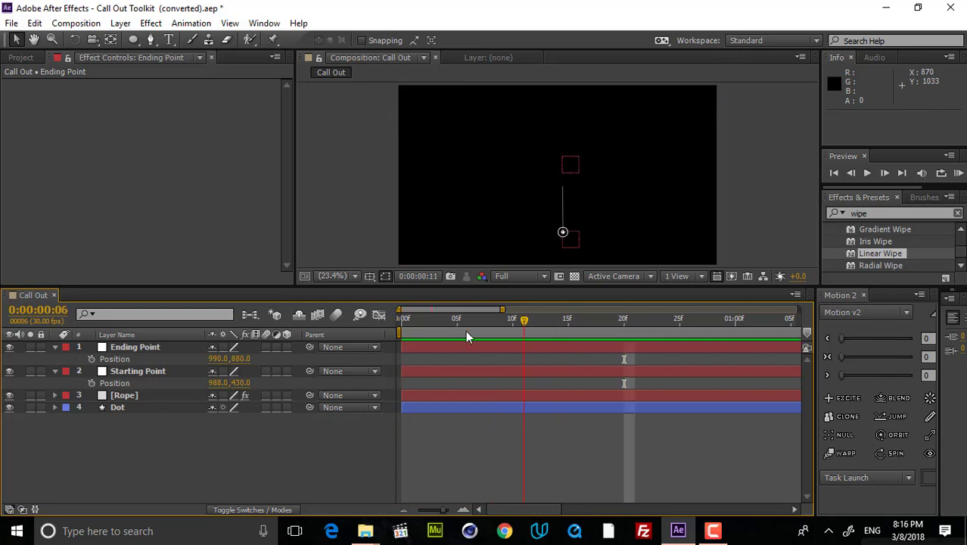
# Reveal the Rope layer's keyframes and apply Easy Ease to both Transition Completion keyframes
pyautogui.click(149, 396)
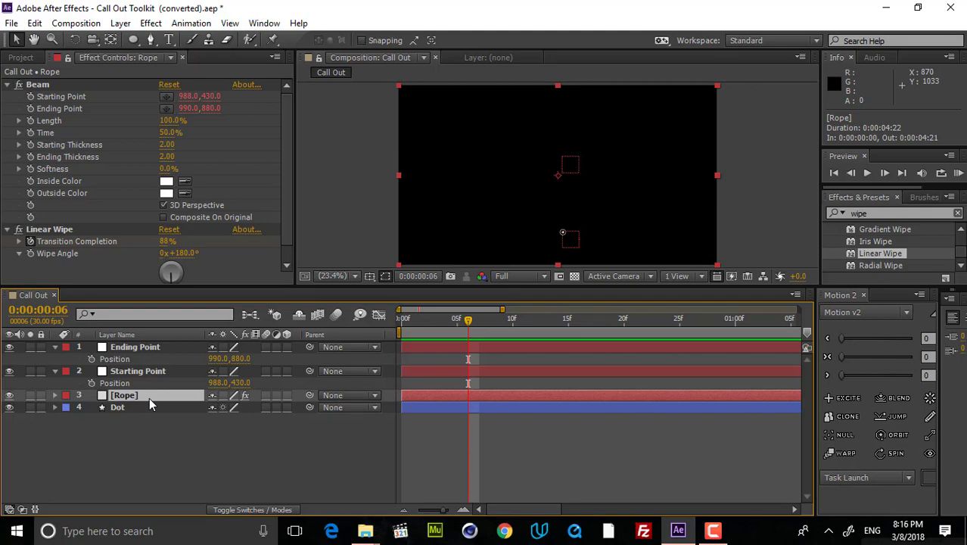
pyautogui.press('u')
pyautogui.moveTo(685, 408); pyautogui.dragTo(454, 419)
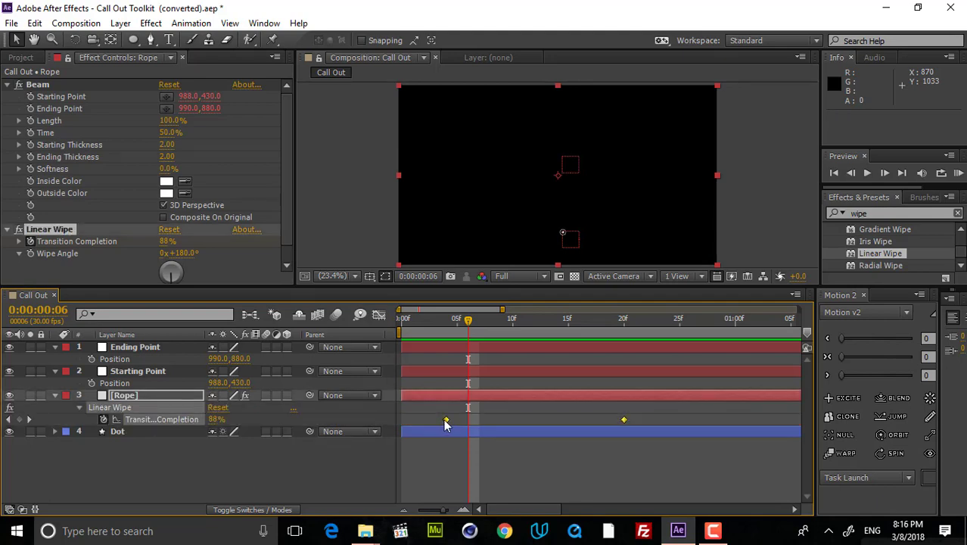
pyautogui.rightClick(445, 421)
pyautogui.moveTo(503, 408)
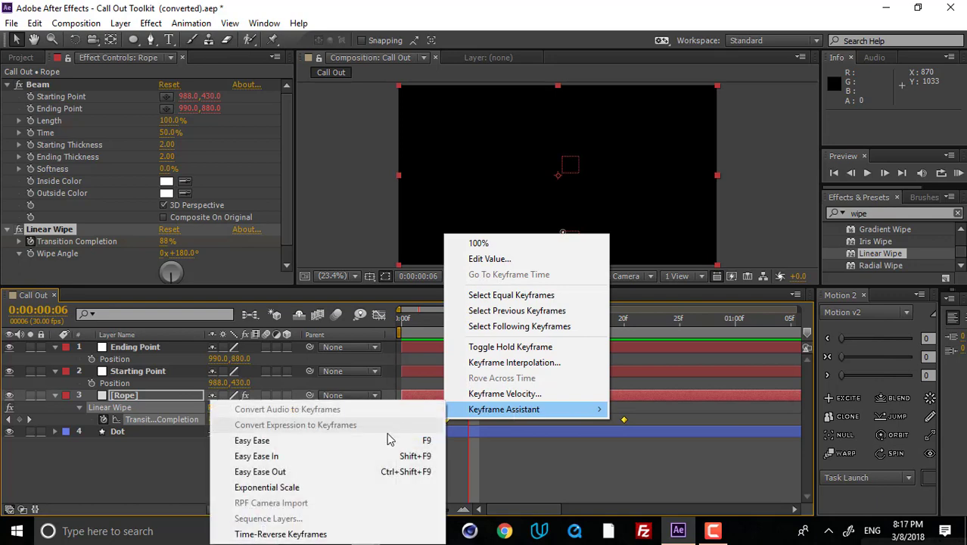
pyautogui.click(389, 439)
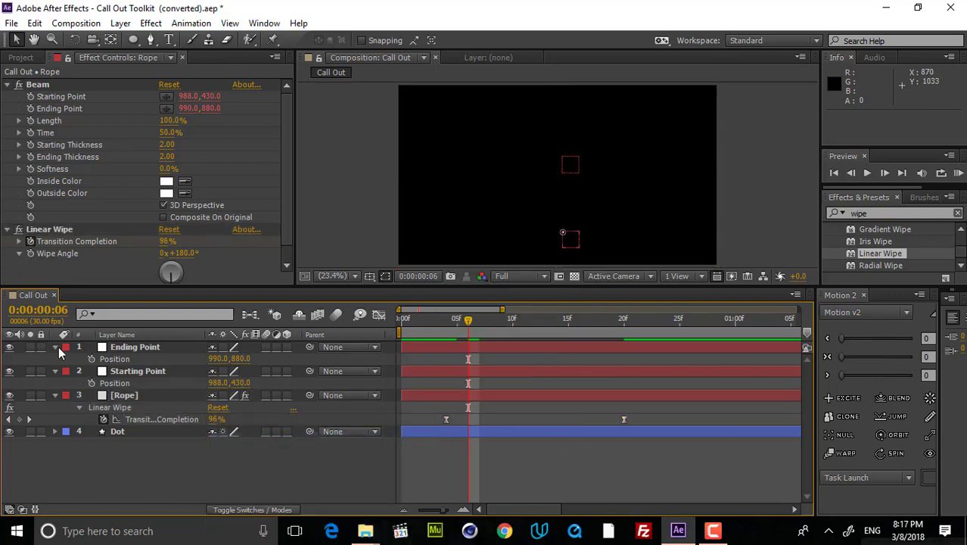
# Collapse the properties of the Ending Point, Starting Point and Rope layers
pyautogui.click(55, 348)
pyautogui.click(55, 359)
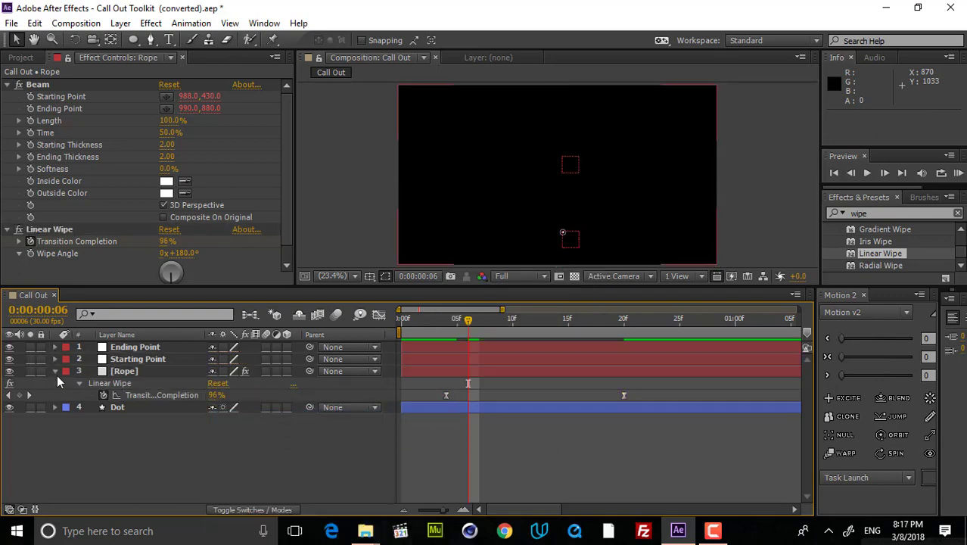
pyautogui.click(54, 371)
# Play back the eased dot and line animation from the first frame and scrub to frame 15
pyautogui.press('Home')
pyautogui.click(545, 384)
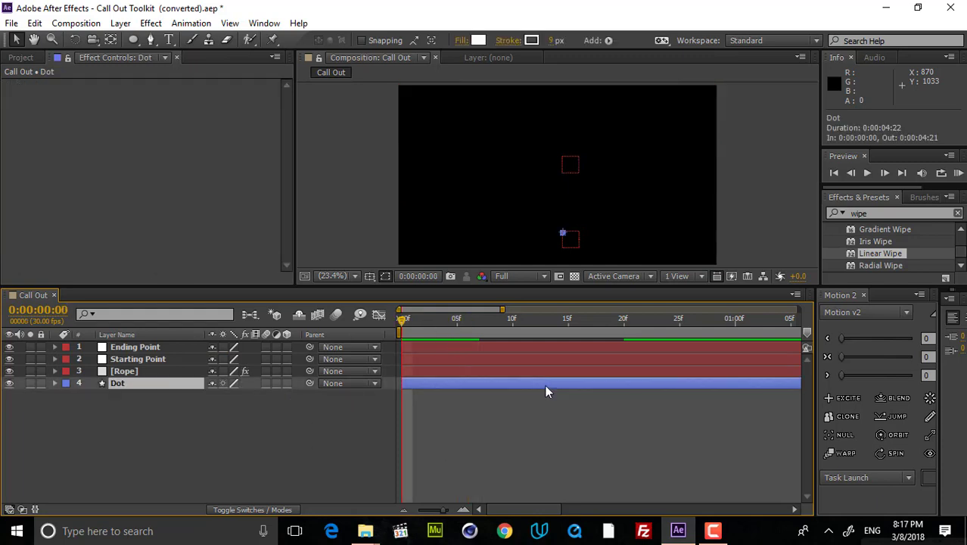
pyautogui.press('KP_0')
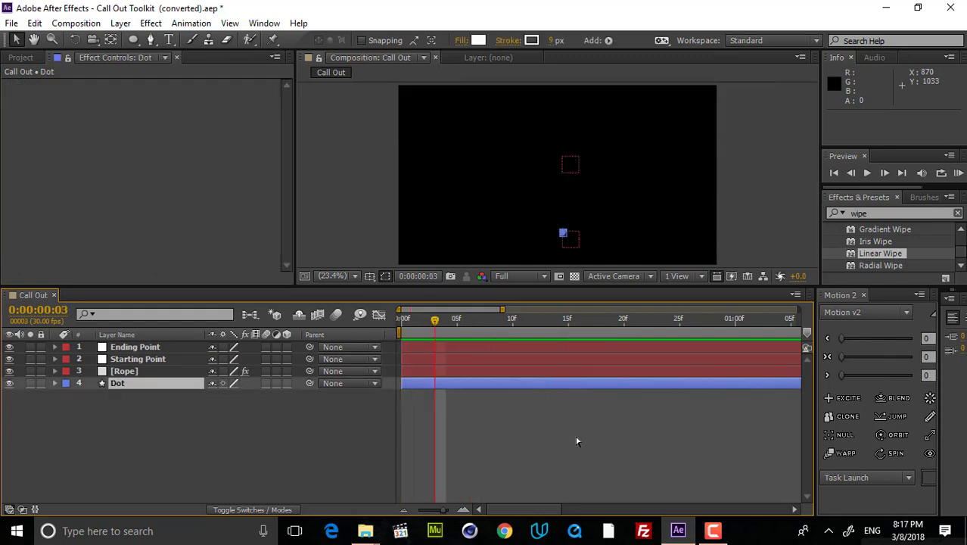
pyautogui.click(576, 441)
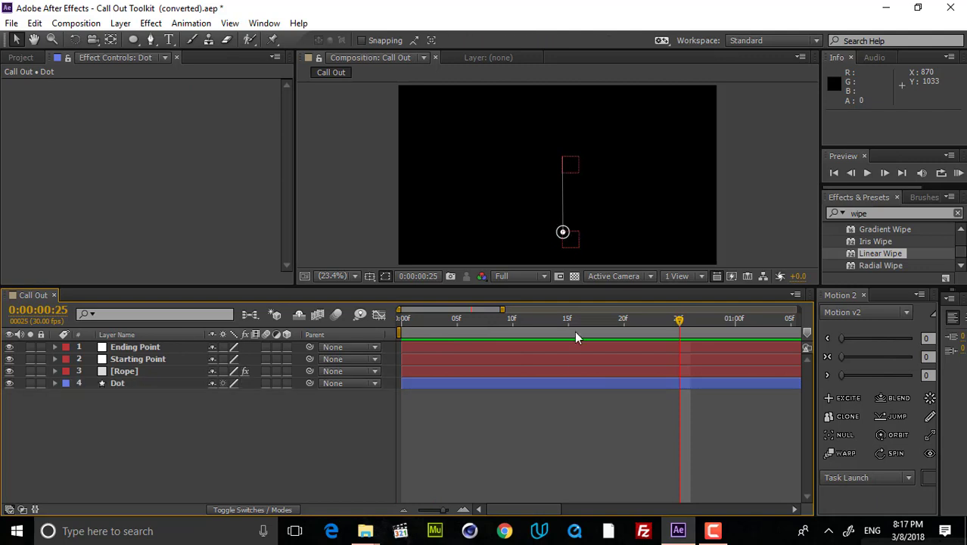
pyautogui.moveTo(574, 330)
pyautogui.mouseDown()
pyautogui.moveTo(514, 336)
pyautogui.moveTo(567, 339)
pyautogui.mouseUp()
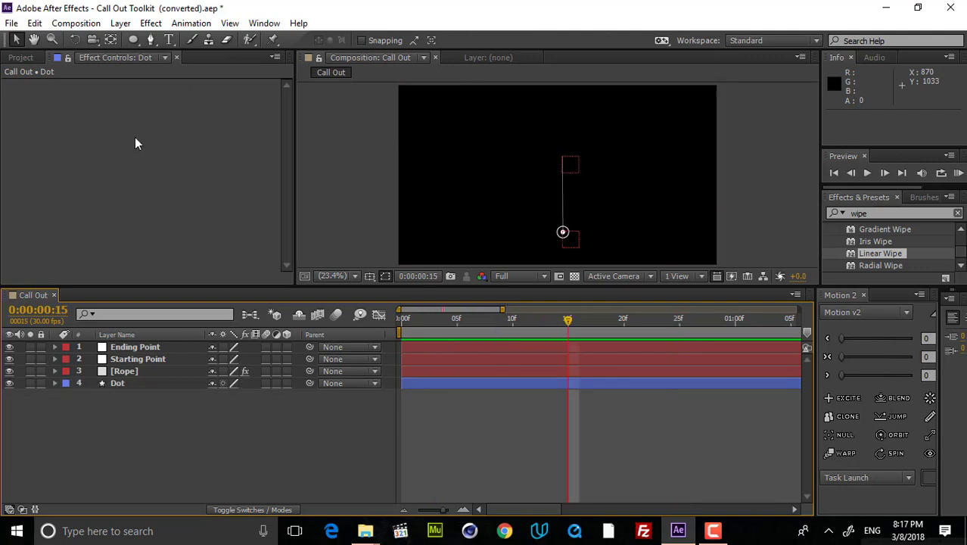
# Draw an unfilled white-stroked rectangle of about 482 × 559 px and center it on the line's upper end
pyautogui.click(21, 58)
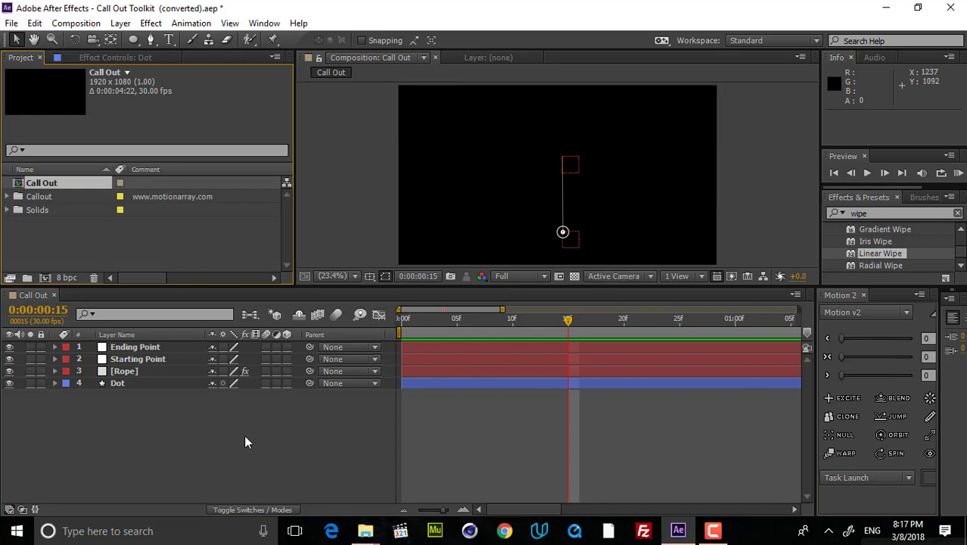
pyautogui.moveTo(133, 39)
pyautogui.mouseDown()
pyautogui.moveTo(164, 70)
pyautogui.moveTo(188, 40)
pyautogui.mouseUp()
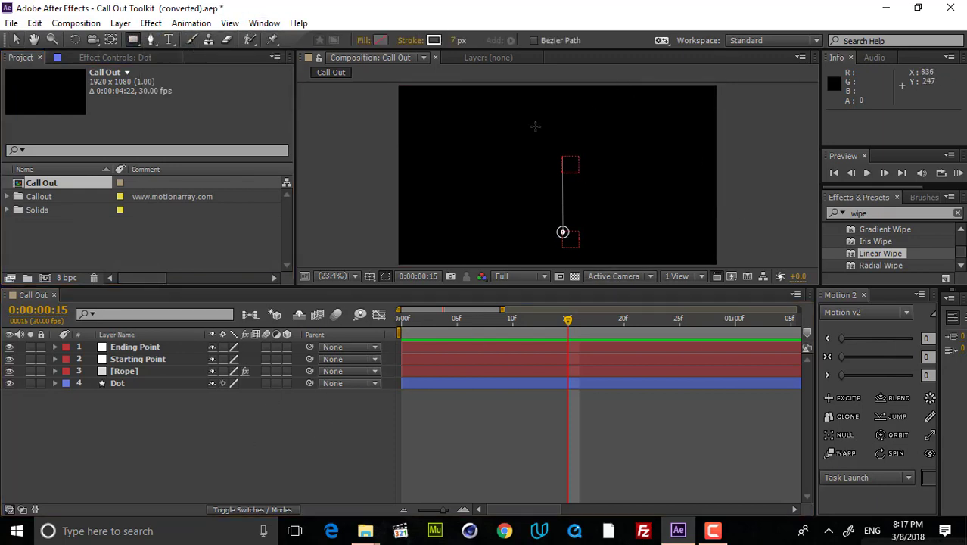
pyautogui.moveTo(521, 124)
pyautogui.mouseDown()
pyautogui.moveTo(587, 215)
pyautogui.moveTo(602, 216)
pyautogui.mouseUp()
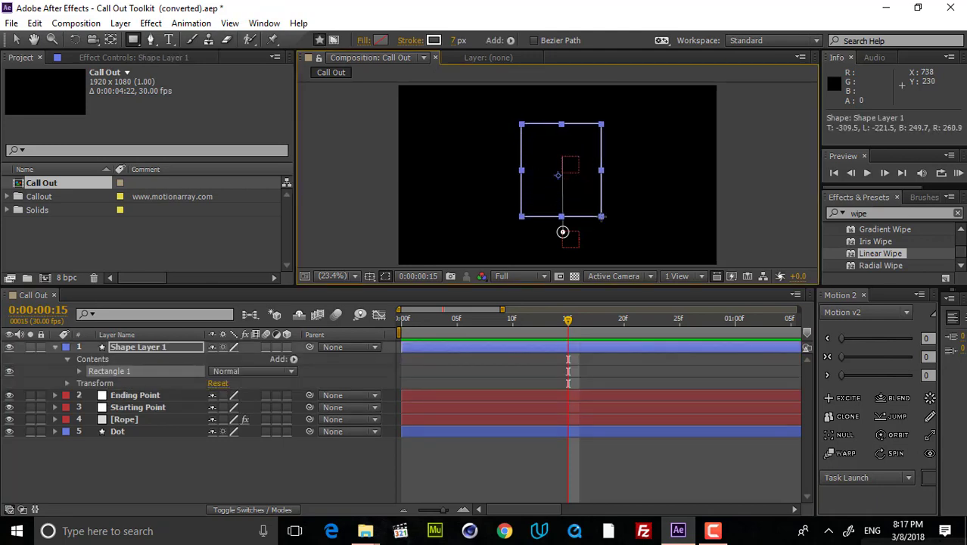
pyautogui.press('v')
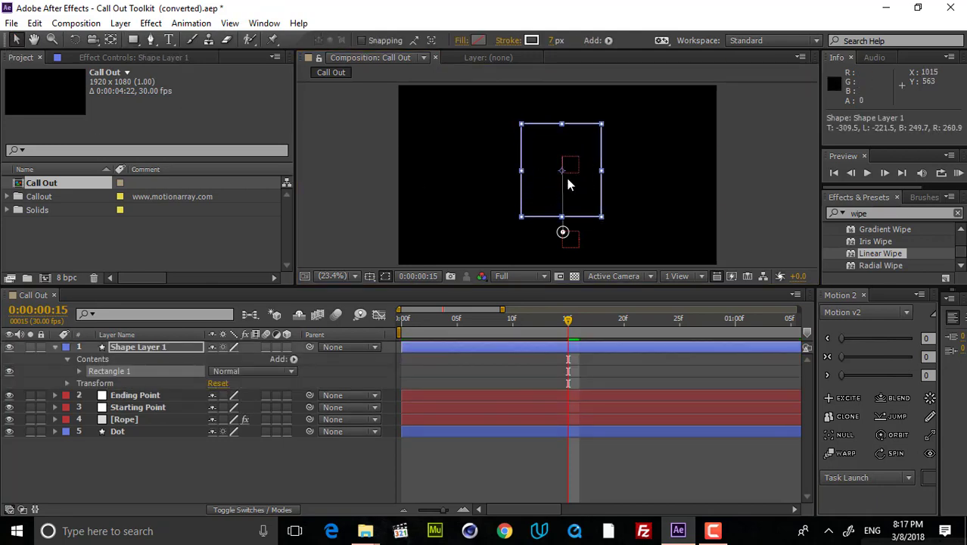
pyautogui.moveTo(565, 174); pyautogui.dragTo(568, 162)
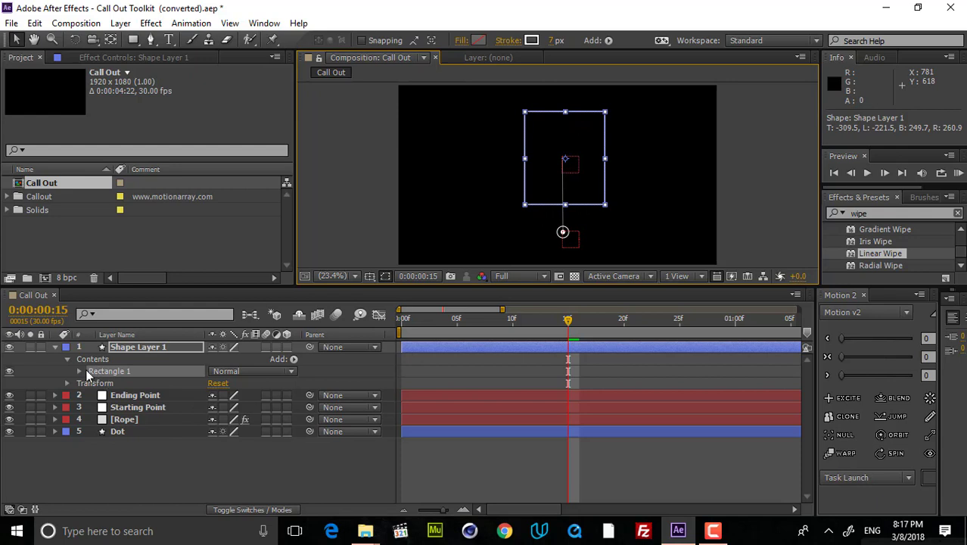
# Scale Rectangle 1 down to 78% in its own transform properties
pyautogui.click(81, 371)
pyautogui.click(90, 421)
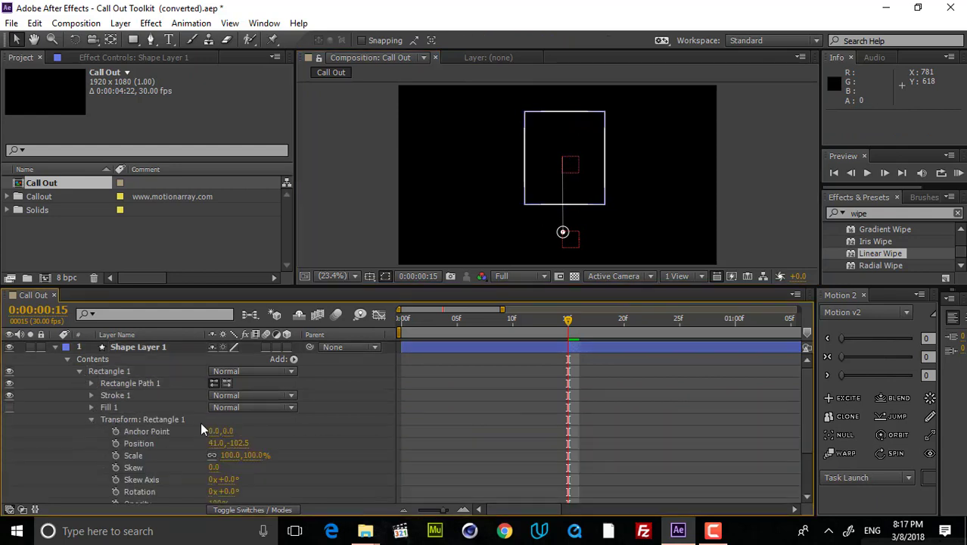
pyautogui.moveTo(246, 448); pyautogui.dragTo(238, 447)
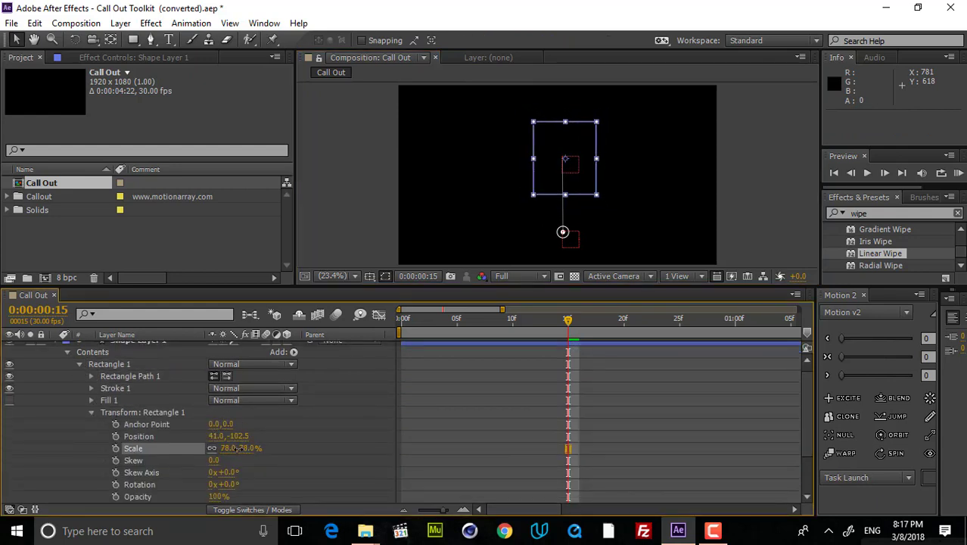
pyautogui.press('F2')
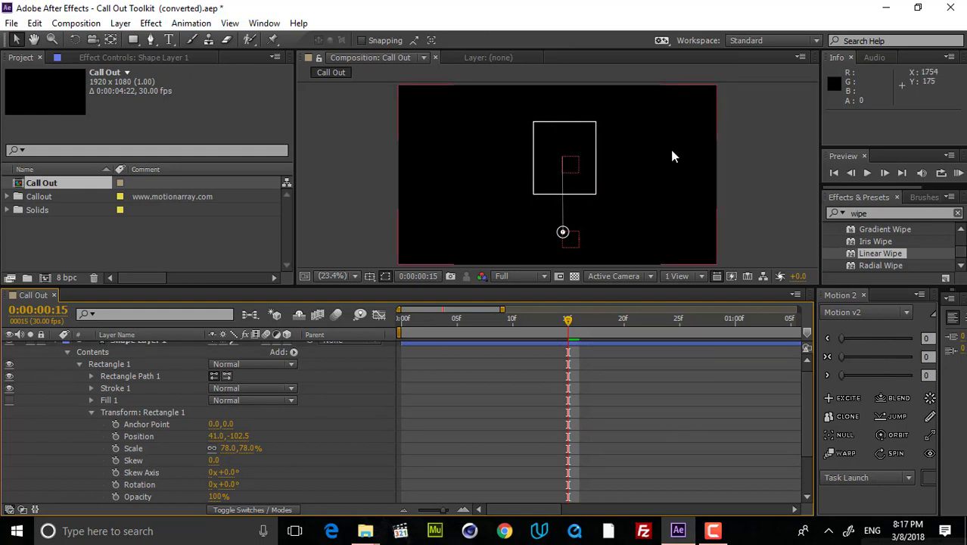
# Rename the rectangle's shape layer as Frame Lines
pyautogui.scroll(1, 206, 412)
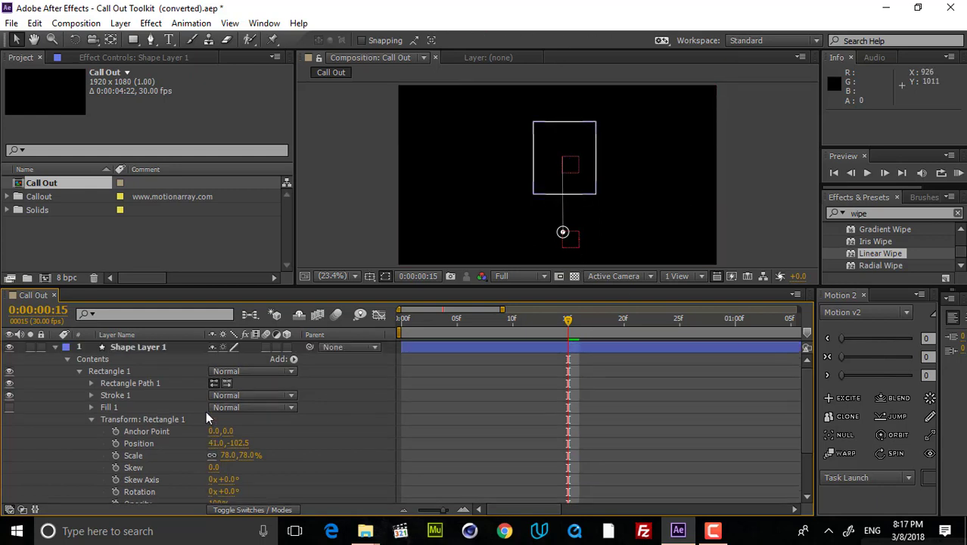
pyautogui.click(139, 347)
pyautogui.press('Return')
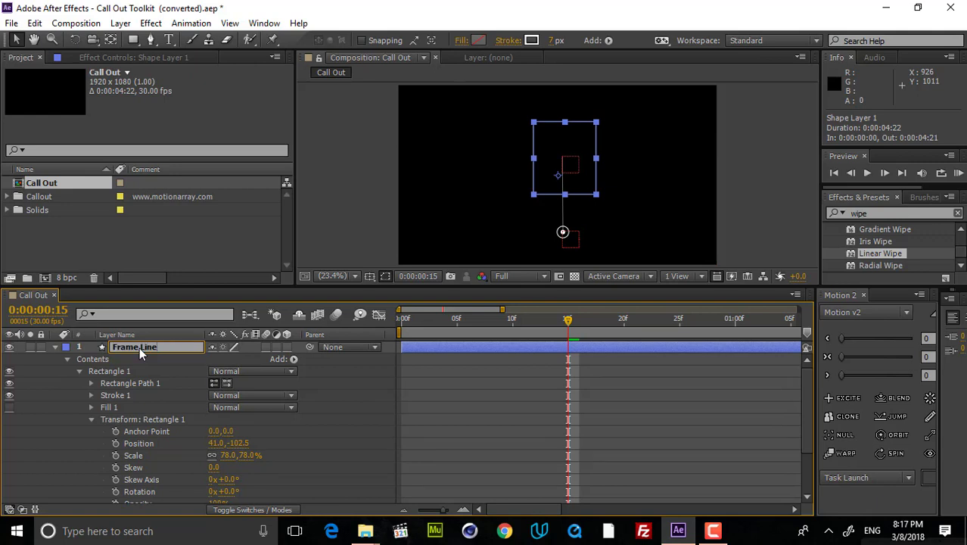
pyautogui.write('Frame Lines')
pyautogui.press('Return')
# Add Trim Paths to Rectangle 1 of the Frame Lines layer and expand its properties
pyautogui.click(64, 369)
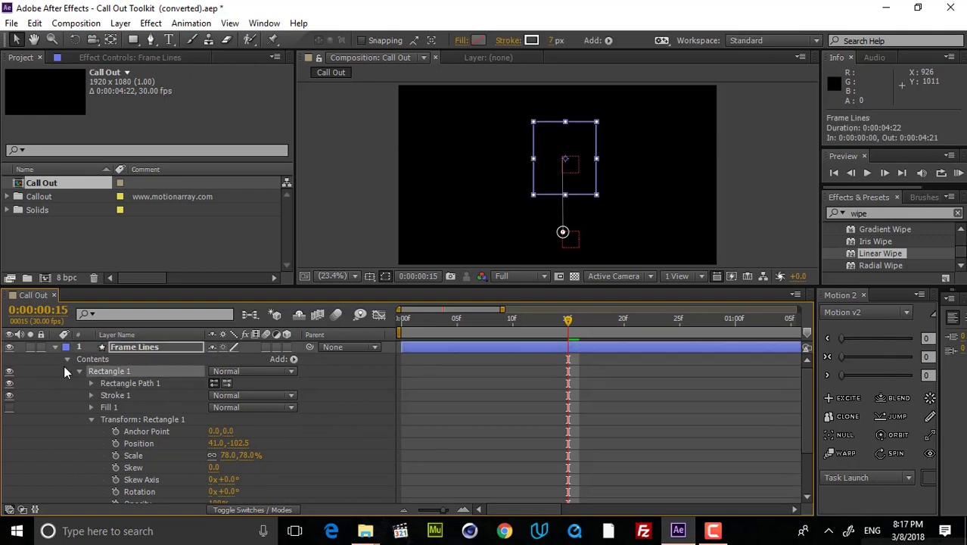
pyautogui.click(79, 371)
pyautogui.moveTo(453, 321); pyautogui.dragTo(483, 334)
pyautogui.click(295, 359)
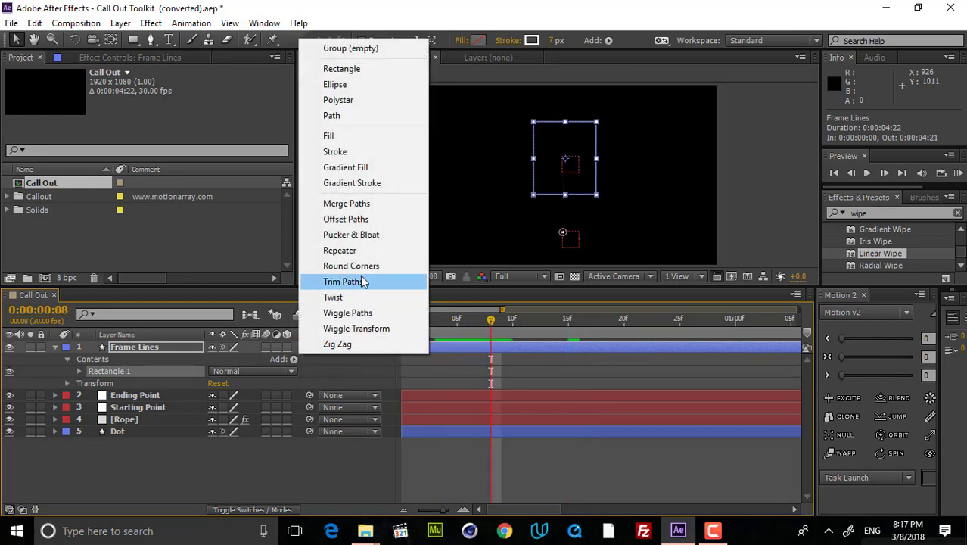
pyautogui.click(360, 281)
pyautogui.click(92, 395)
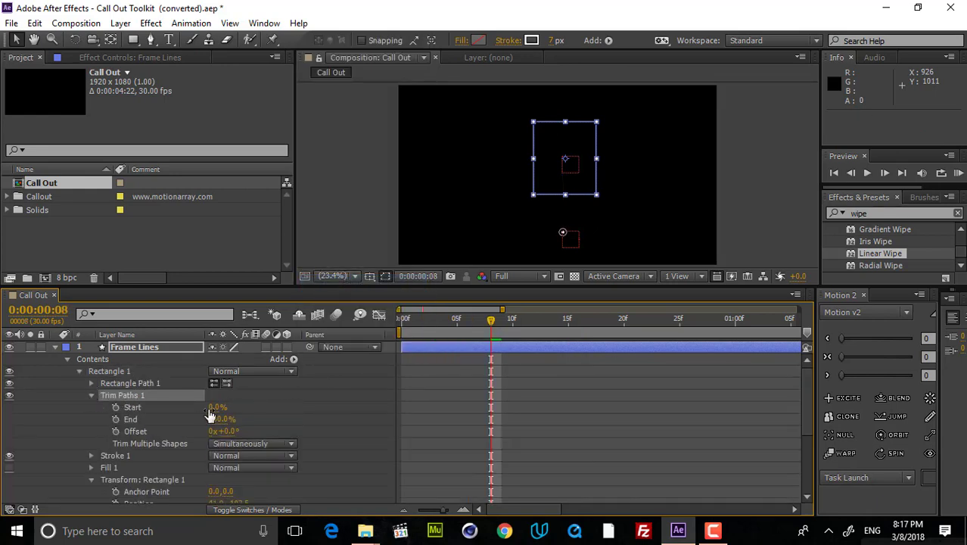
# Try out the Trim Paths Start value on the rectangle, and undo the change
pyautogui.moveTo(217, 407); pyautogui.dragTo(284, 381)
pyautogui.hotkey('ctrl', 'z')
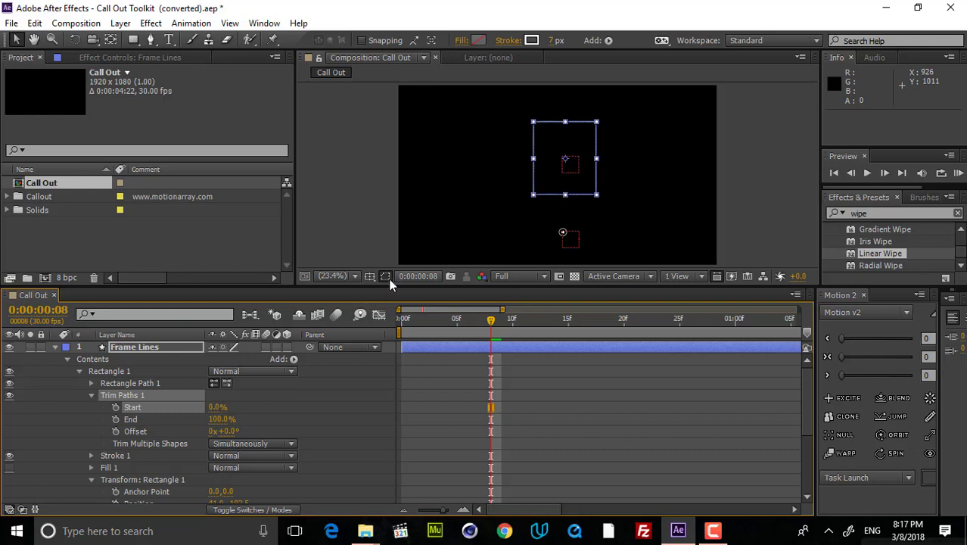
# Set the Trim Paths Start to 100% at frame 5 and keyframe it
pyautogui.click(455, 322)
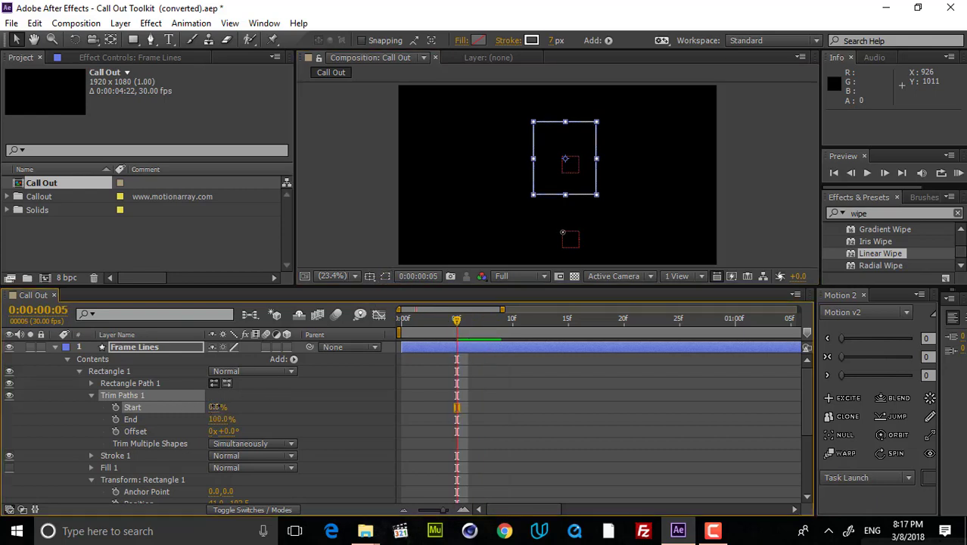
pyautogui.moveTo(214, 407); pyautogui.dragTo(304, 403)
pyautogui.click(146, 405)
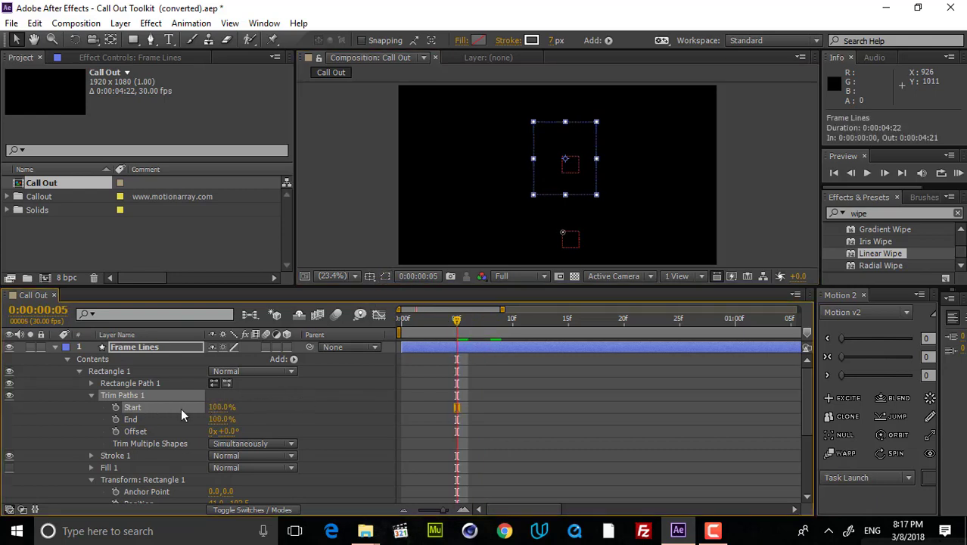
pyautogui.click(116, 407)
# Set the Trim Paths Start of Rectangle 1 to 0% at frame 15 and preview the drawn-on frame
pyautogui.moveTo(514, 327); pyautogui.dragTo(552, 336)
pyautogui.click(222, 406)
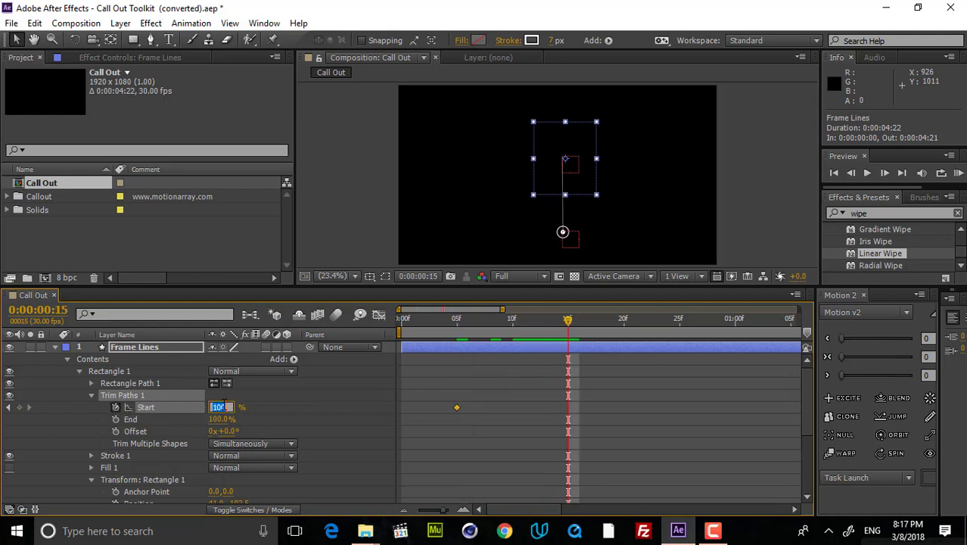
pyautogui.write('0')
pyautogui.click(670, 427)
pyautogui.press('space')
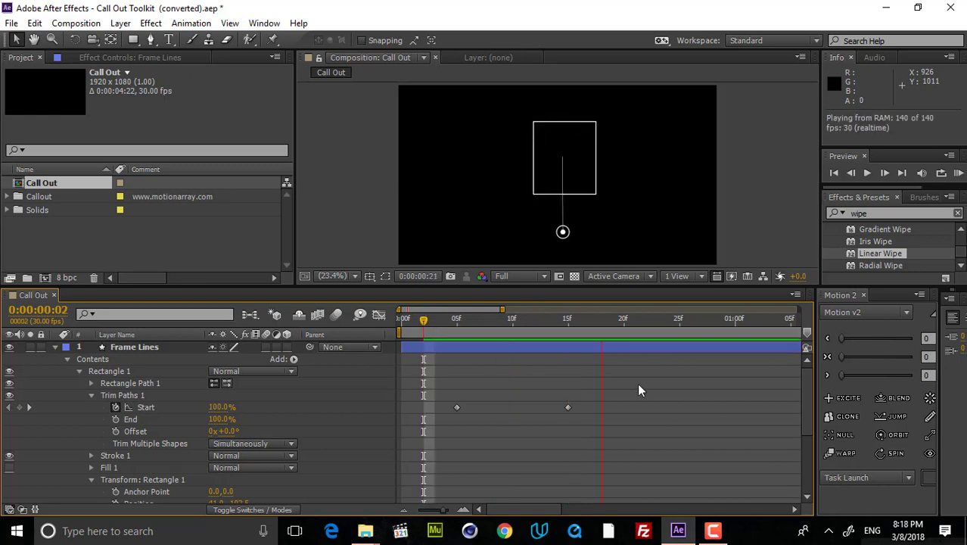
pyautogui.press('space')
# Delay the second Trim Paths Start keyframe to frame 22, apply Easy Ease to both Start keyframes, and preview the animation
pyautogui.moveTo(567, 407); pyautogui.dragTo(641, 414)
pyautogui.moveTo(691, 397); pyautogui.dragTo(447, 421)
pyautogui.rightClick(457, 408)
pyautogui.moveTo(518, 398)
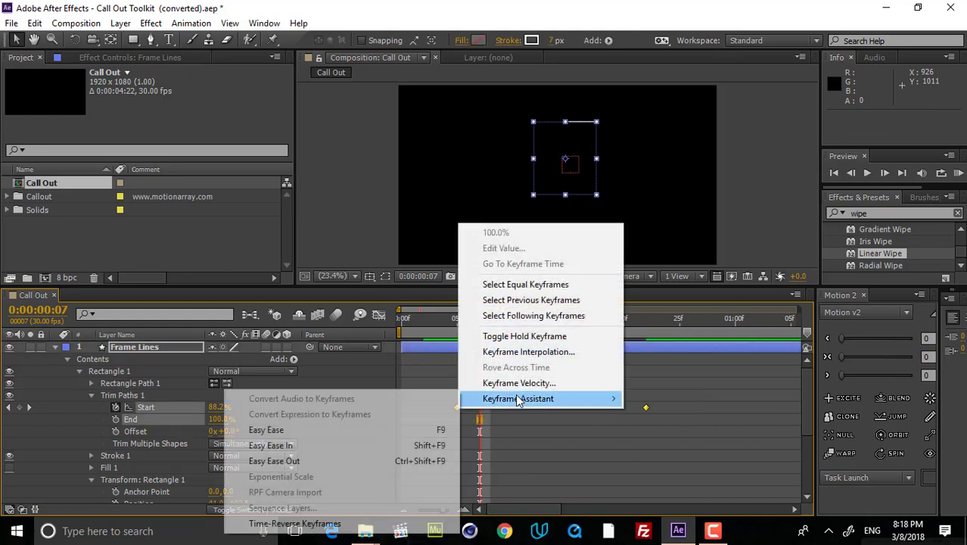
pyautogui.click(288, 429)
pyautogui.click(642, 451)
pyautogui.click(423, 318)
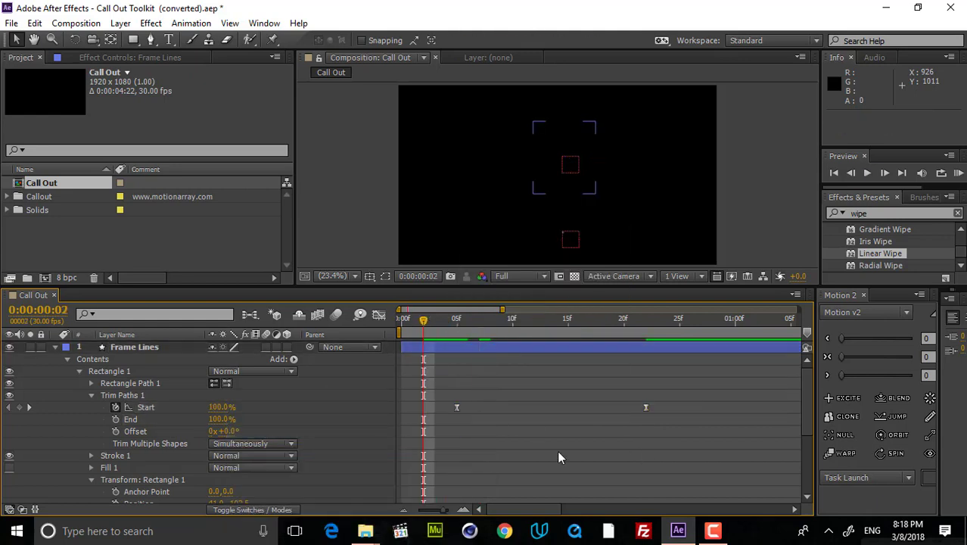
pyautogui.press('space')
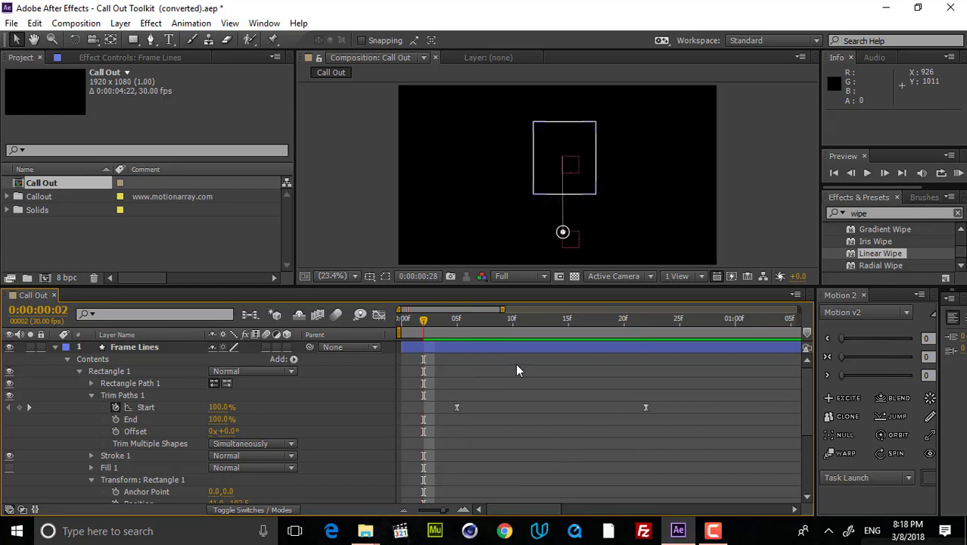
# Reshape the Trim Paths Start speed graph to peak soon after frame 5 and slow gradually towards frame 22, and preview the animation
pyautogui.moveTo(658, 387); pyautogui.dragTo(426, 454)
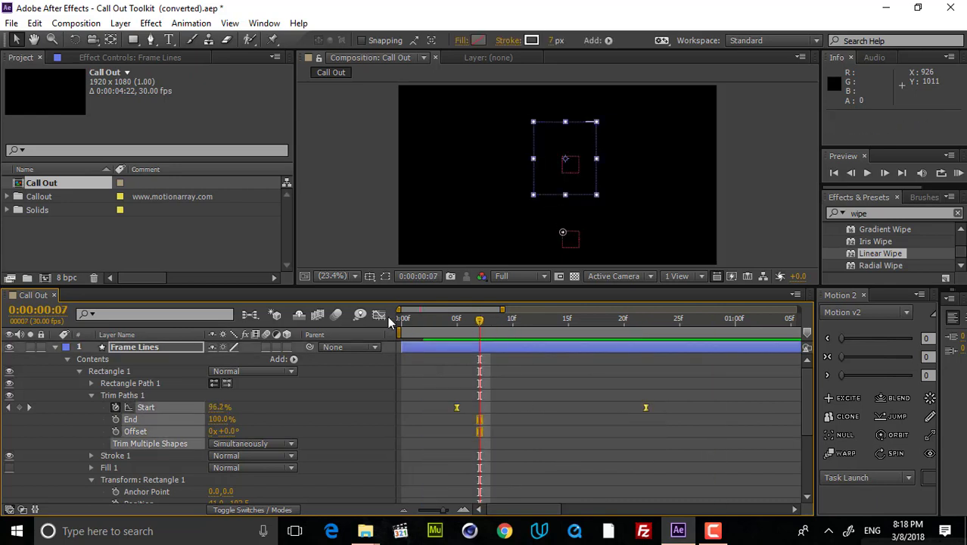
pyautogui.click(380, 315)
pyautogui.rightClick(554, 375)
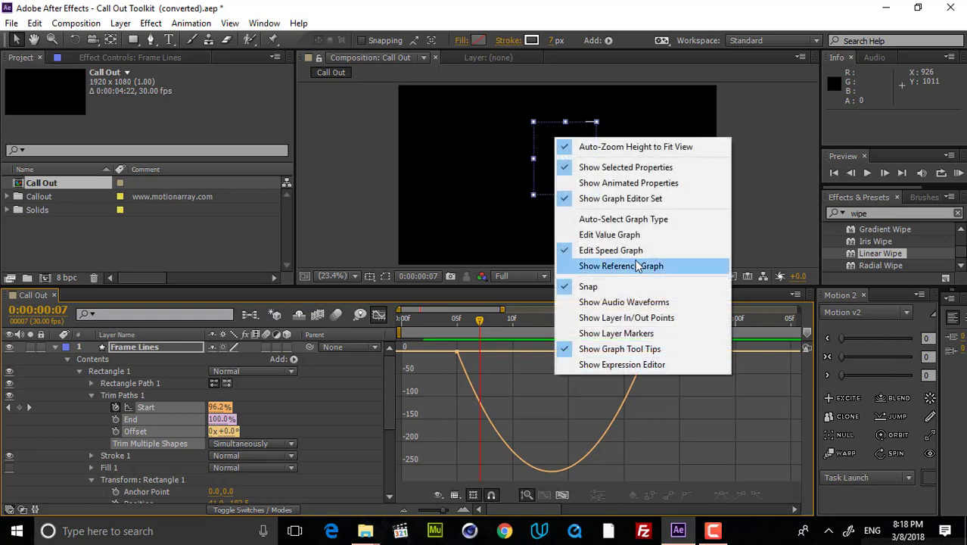
pyautogui.click(660, 367)
pyautogui.moveTo(623, 353); pyautogui.dragTo(590, 353)
pyautogui.moveTo(488, 351); pyautogui.dragTo(465, 351)
pyautogui.click(458, 320)
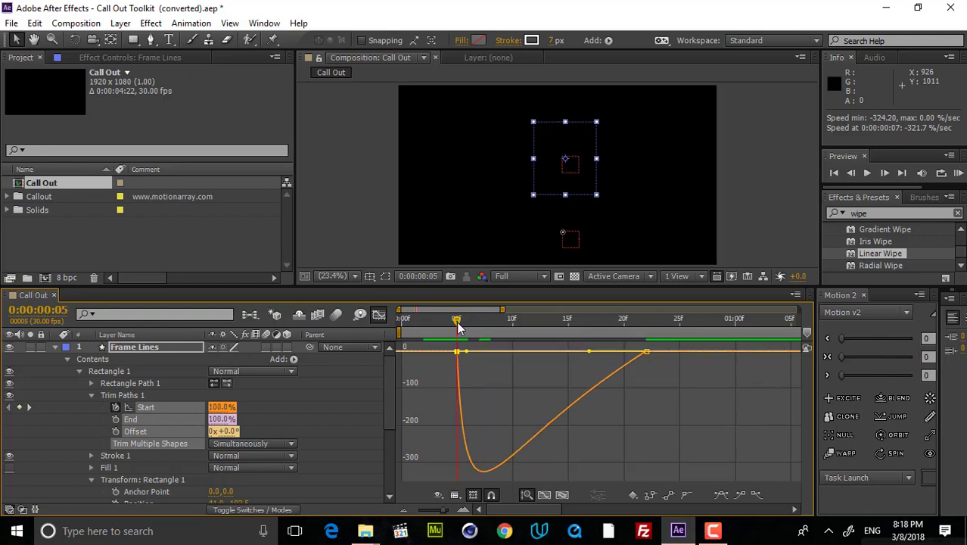
pyautogui.click(673, 392)
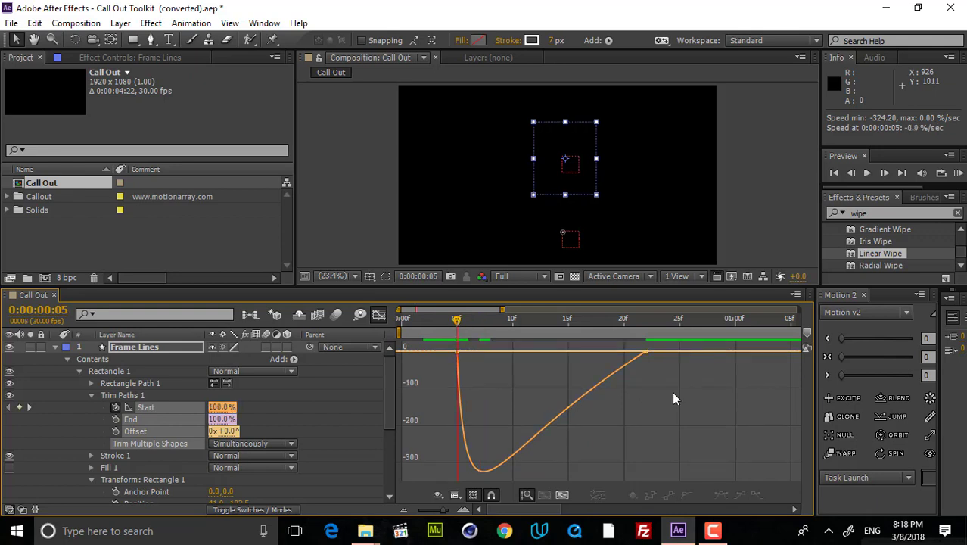
pyautogui.press('space')
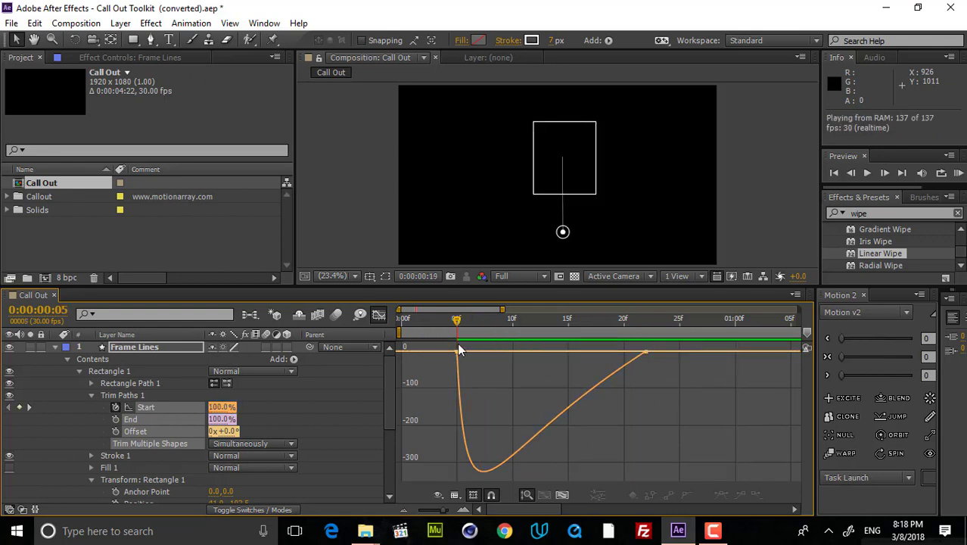
pyautogui.click(377, 314)
pyautogui.moveTo(468, 319); pyautogui.dragTo(528, 374)
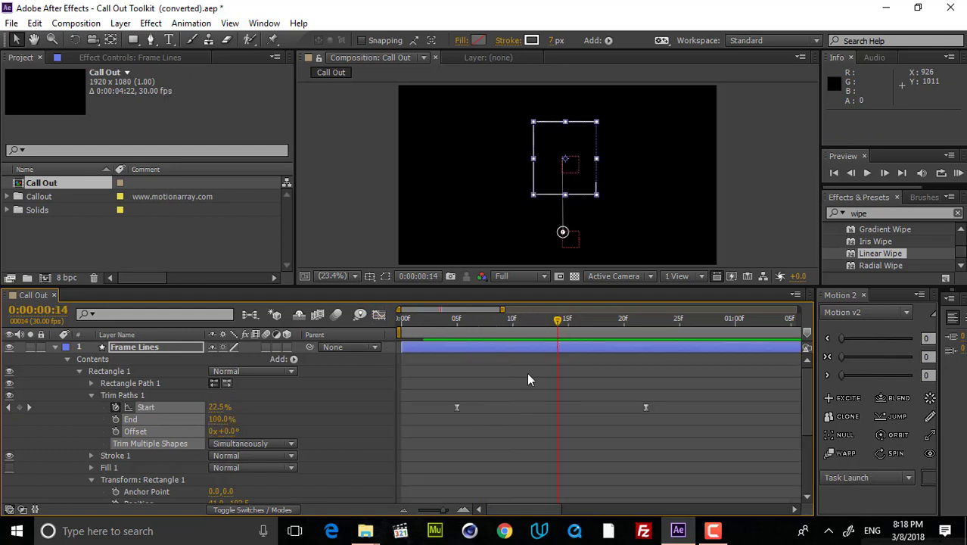
pyautogui.click(528, 374)
# Duplicate Rectangle 1 in the Frame Lines layer and scale the copy to 67%
pyautogui.click(114, 372)
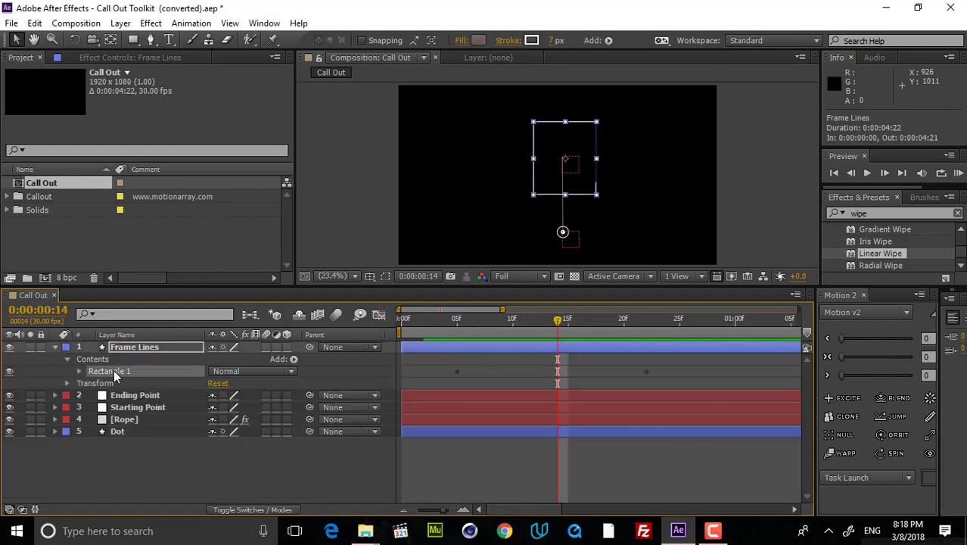
pyautogui.hotkey('ctrl', 'd')
pyautogui.click(79, 372)
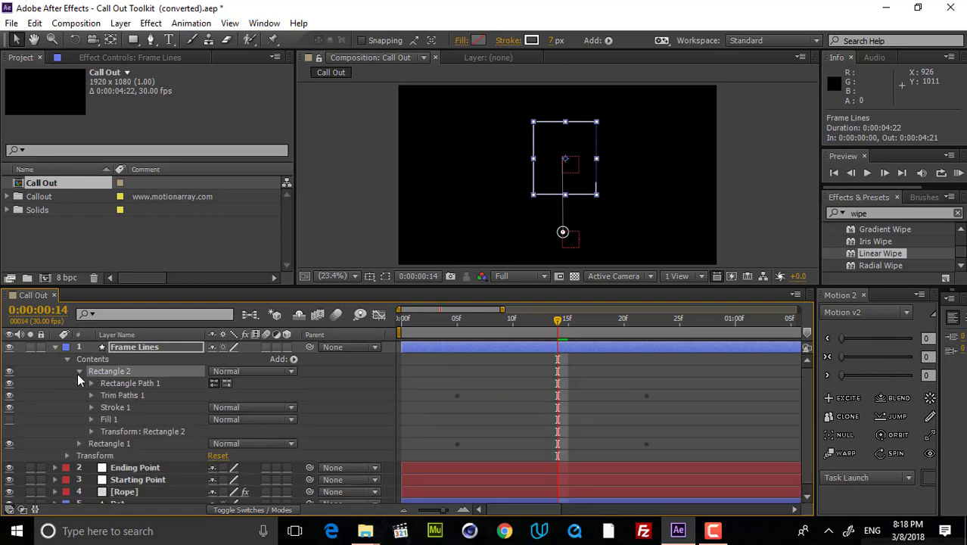
pyautogui.click(109, 433)
pyautogui.click(91, 430)
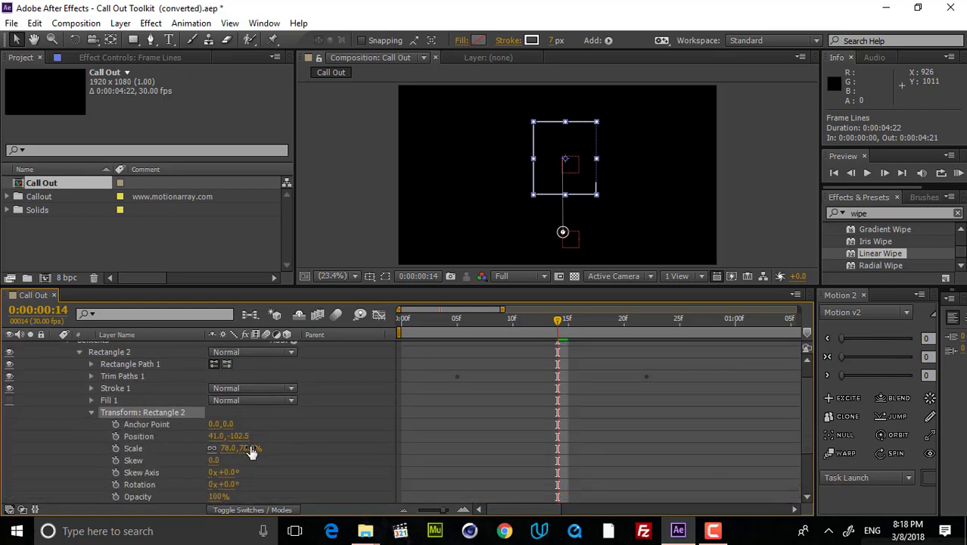
pyautogui.click(247, 447)
pyautogui.moveTo(247, 448); pyautogui.dragTo(231, 445)
# Set the Trim Paths Offset of Rectangle 2 to 54°
pyautogui.click(127, 376)
pyautogui.click(91, 376)
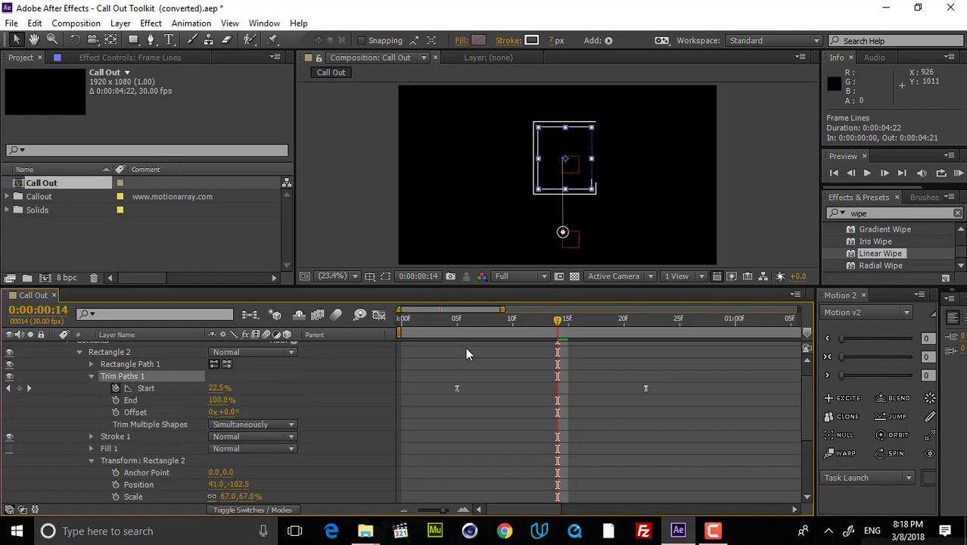
pyautogui.moveTo(484, 318)
pyautogui.mouseDown()
pyautogui.moveTo(503, 318)
pyautogui.moveTo(492, 318)
pyautogui.mouseUp()
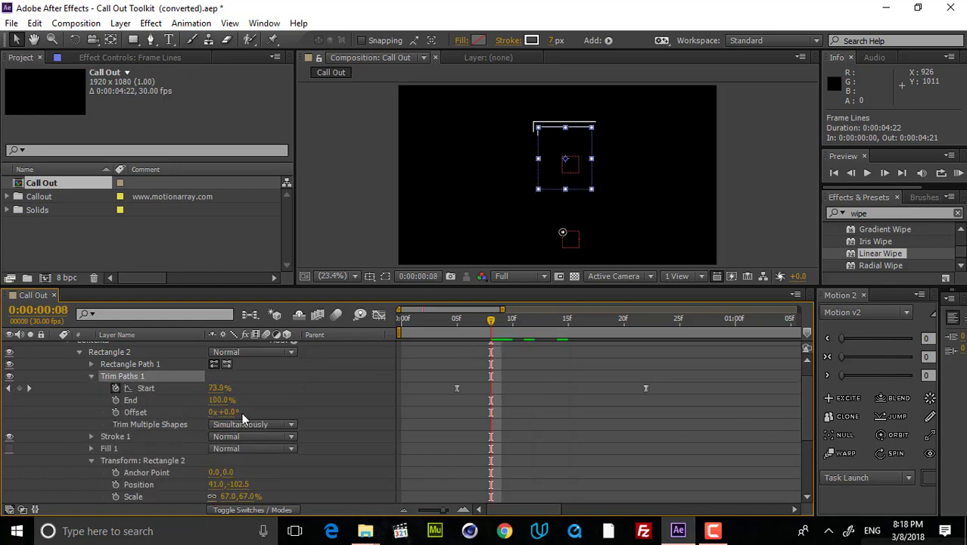
pyautogui.moveTo(241, 414); pyautogui.dragTo(249, 408)
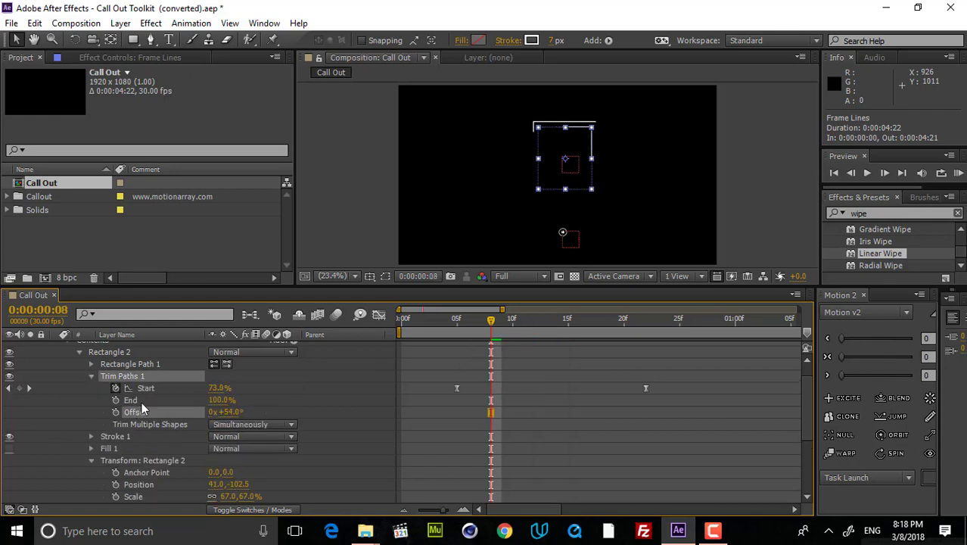
# Keyframe the Trim Paths End of Rectangle 2 from 100% at frame 8 to 0% at frame 21
pyautogui.click(127, 402)
pyautogui.click(116, 400)
pyautogui.moveTo(601, 325); pyautogui.dragTo(637, 329)
pyautogui.moveTo(223, 399); pyautogui.dragTo(140, 400)
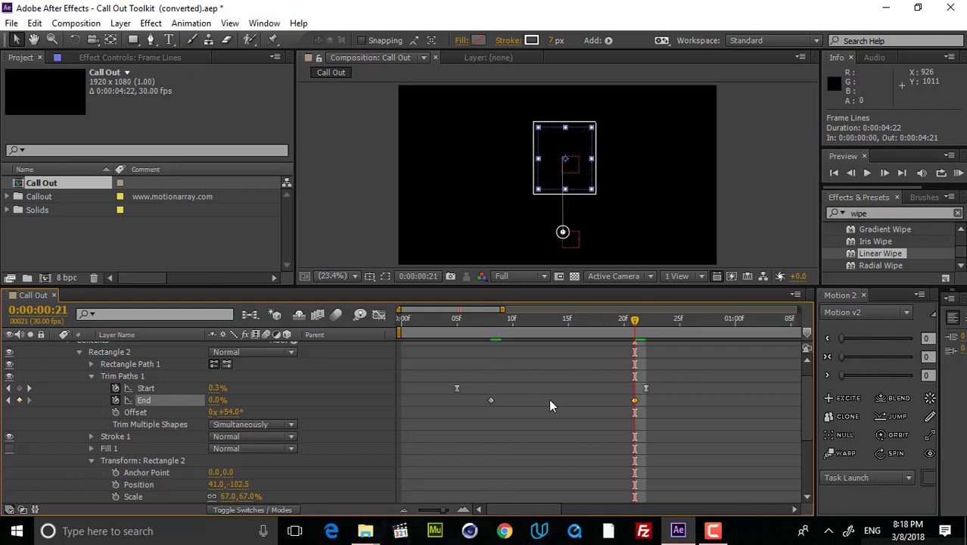
pyautogui.click(656, 402)
pyautogui.moveTo(634, 318); pyautogui.dragTo(435, 339)
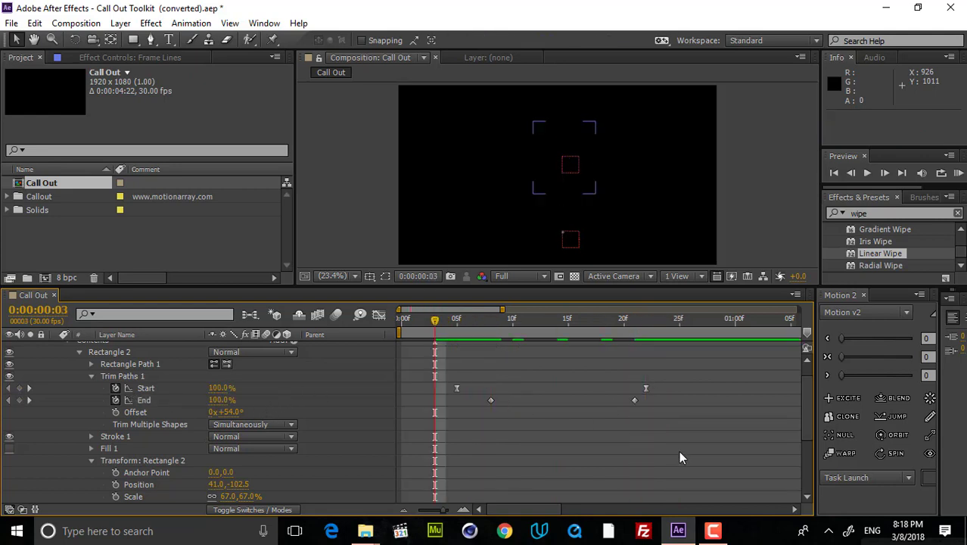
# Apply Easy Ease to both Trim Paths End keyframes of Rectangle 2 and preview the animation
pyautogui.moveTo(658, 435); pyautogui.dragTo(490, 400)
pyautogui.rightClick(491, 400)
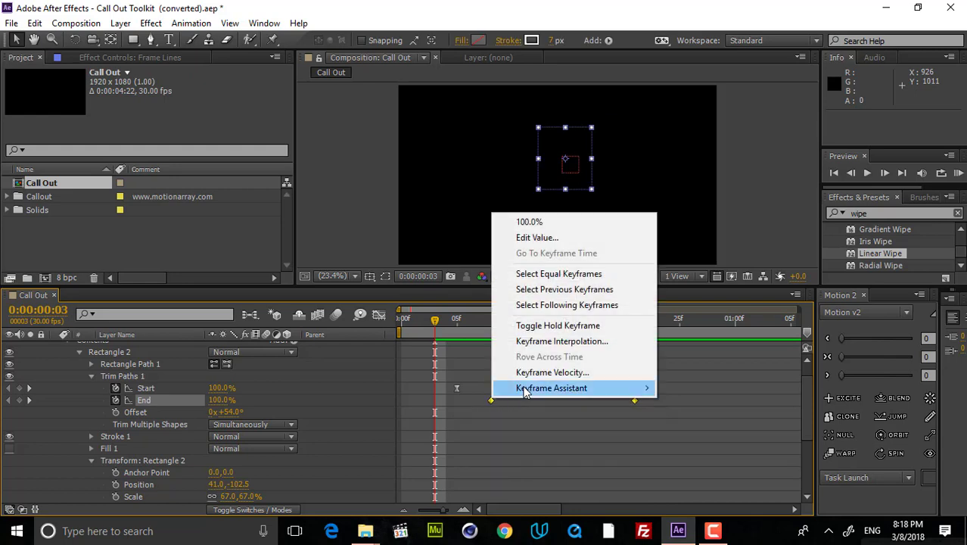
pyautogui.moveTo(534, 387)
pyautogui.click(360, 421)
pyautogui.press('space')
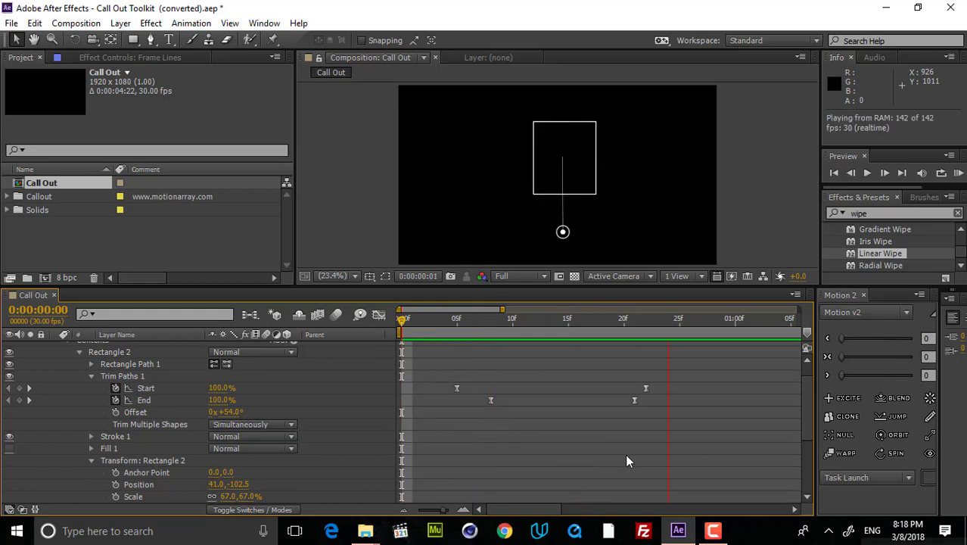
# Move the first Trim Paths End keyframe of Rectangle 2 to frame 7 and preview the animation
pyautogui.click(469, 340)
pyautogui.moveTo(490, 399); pyautogui.dragTo(481, 400)
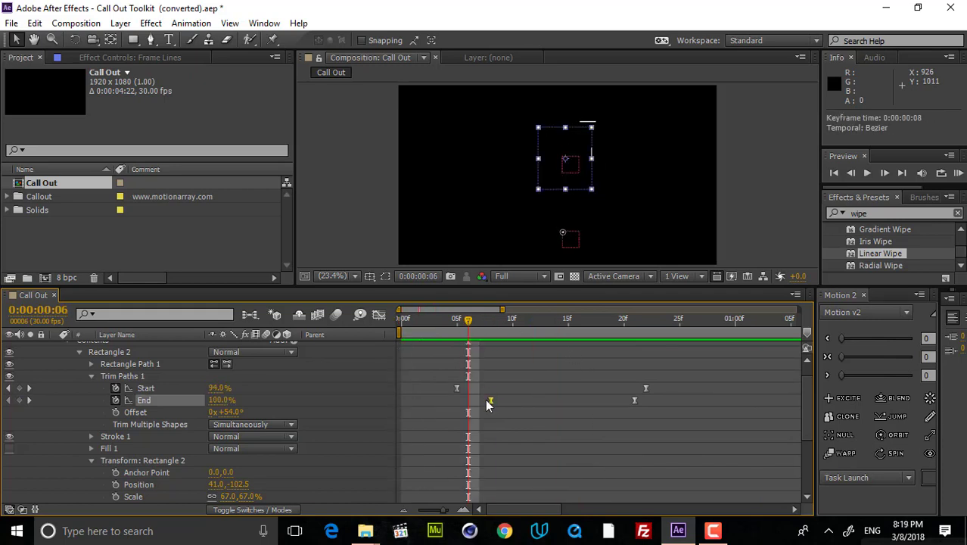
pyautogui.click(506, 413)
pyautogui.press('space')
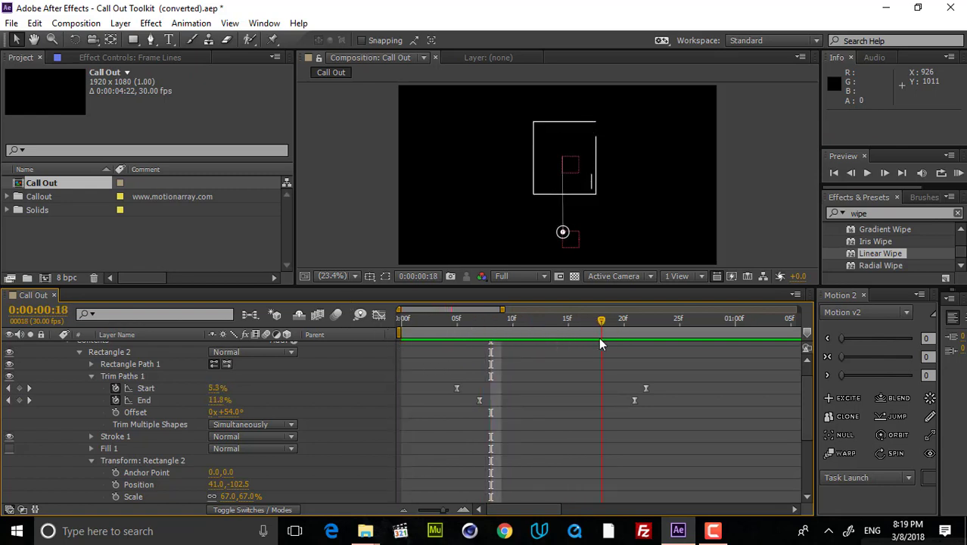
# Collapse the Frame Lines layer and place it between the Rope and Dot layers
pyautogui.scroll(1, 132, 415)
pyautogui.click(79, 371)
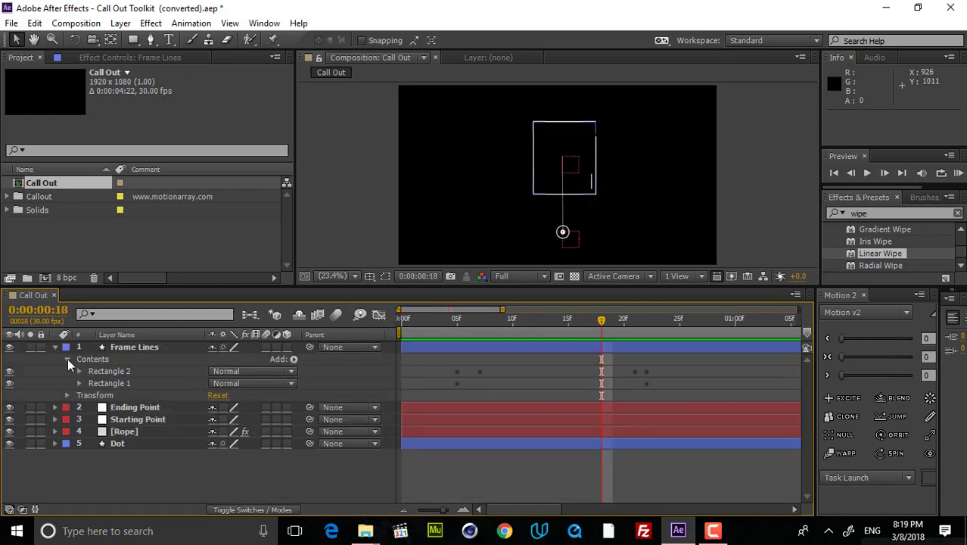
pyautogui.click(68, 359)
pyautogui.click(54, 346)
pyautogui.click(547, 323)
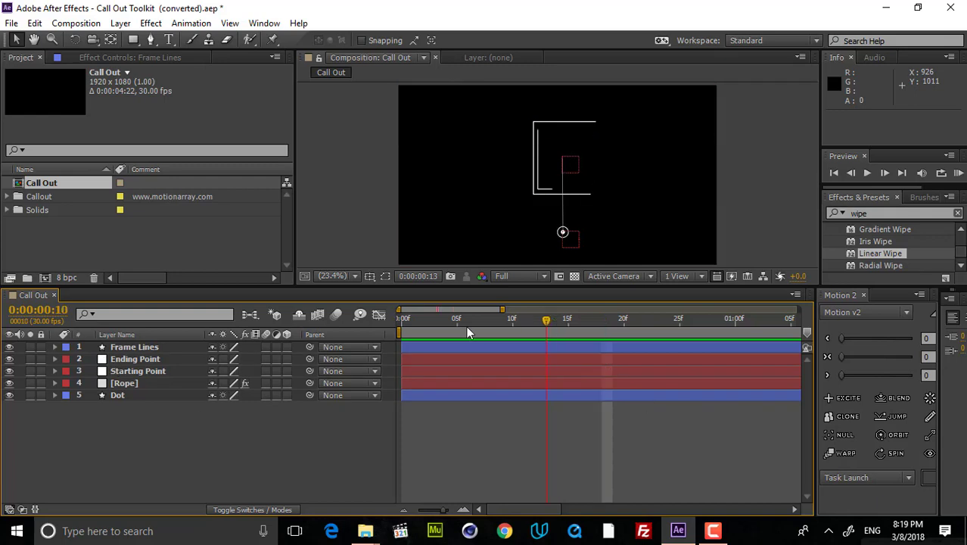
pyautogui.click(140, 347)
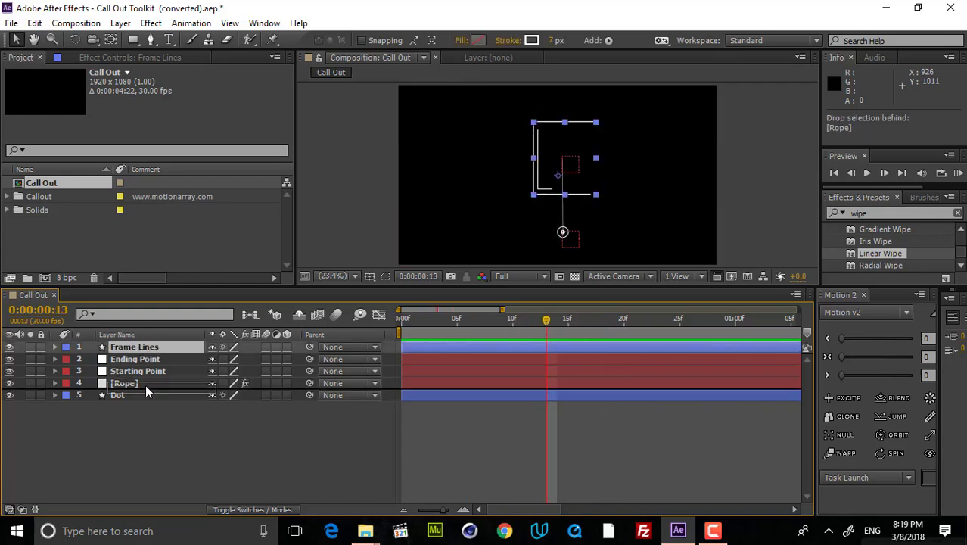
pyautogui.moveTo(140, 347); pyautogui.dragTo(149, 388)
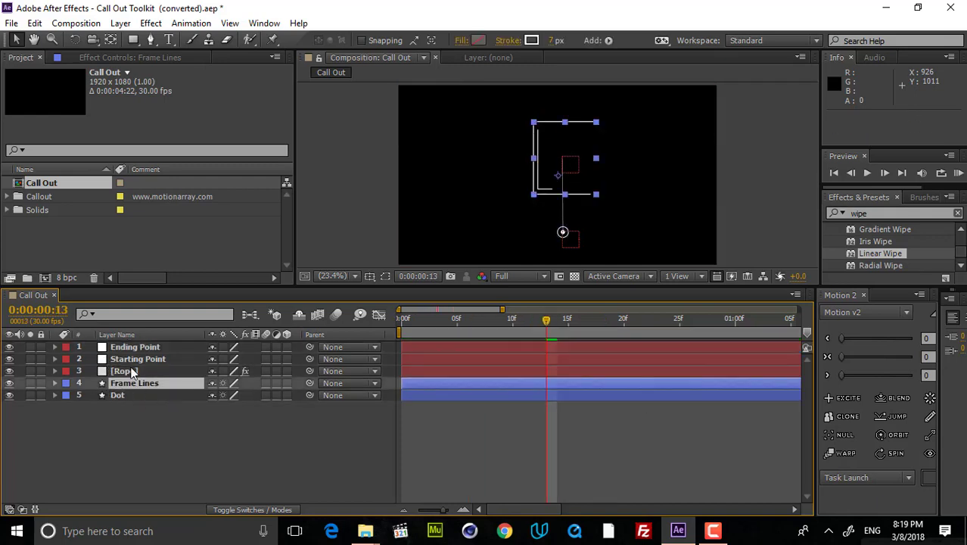
pyautogui.click(628, 441)
pyautogui.moveTo(554, 334); pyautogui.dragTo(534, 327)
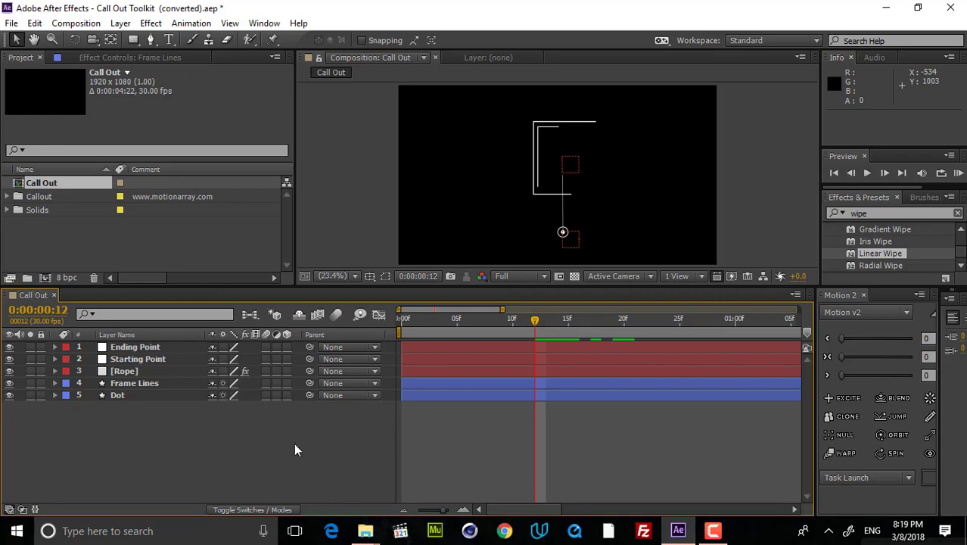
# Draw a rectangle about 768 by 926 px around the callout on a new shape layer and centre it horizontally over the line
pyautogui.click(181, 264)
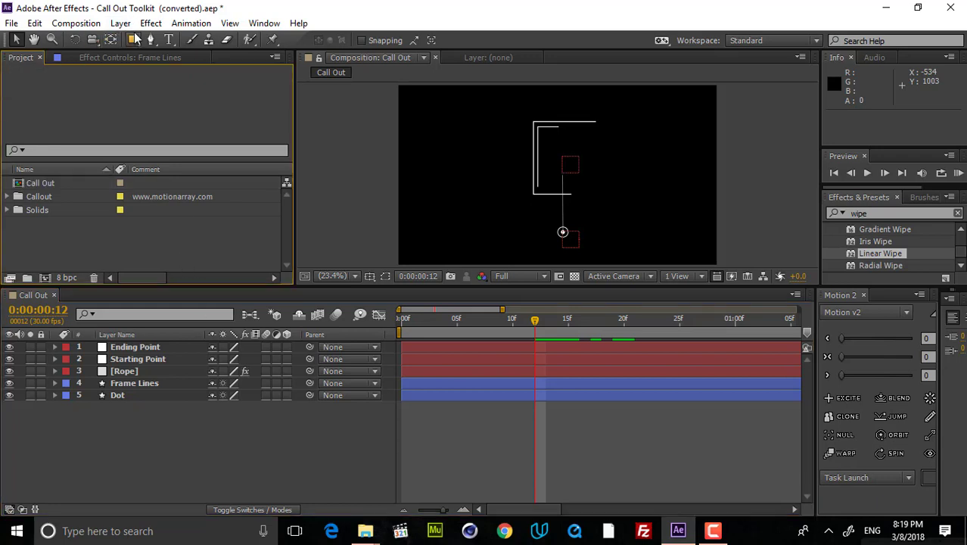
pyautogui.click(133, 39)
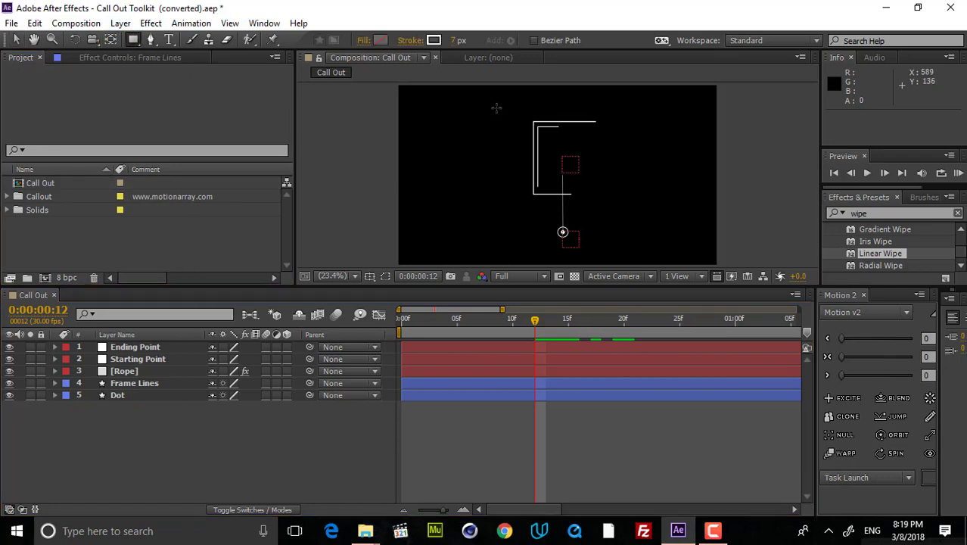
pyautogui.moveTo(494, 108); pyautogui.dragTo(621, 261)
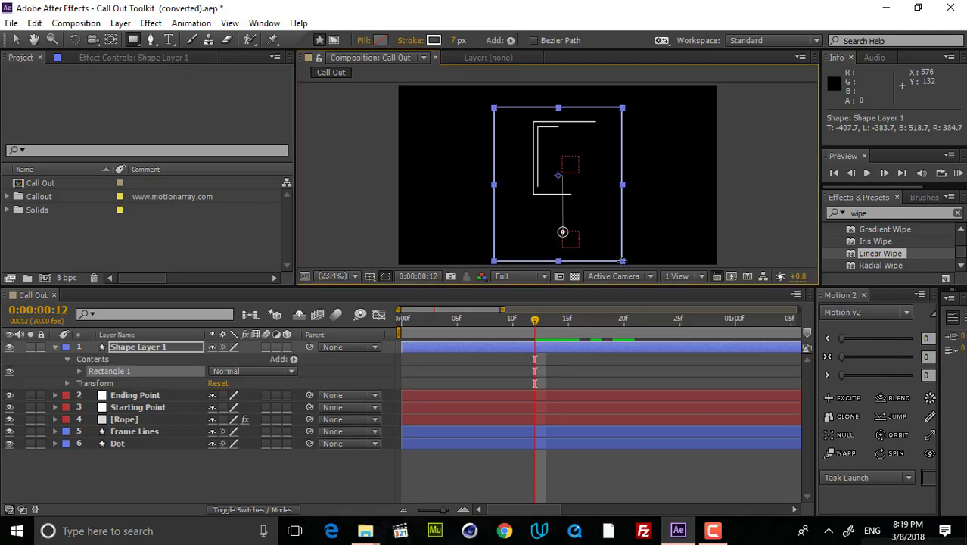
pyautogui.press('v')
pyautogui.moveTo(562, 182); pyautogui.dragTo(567, 174)
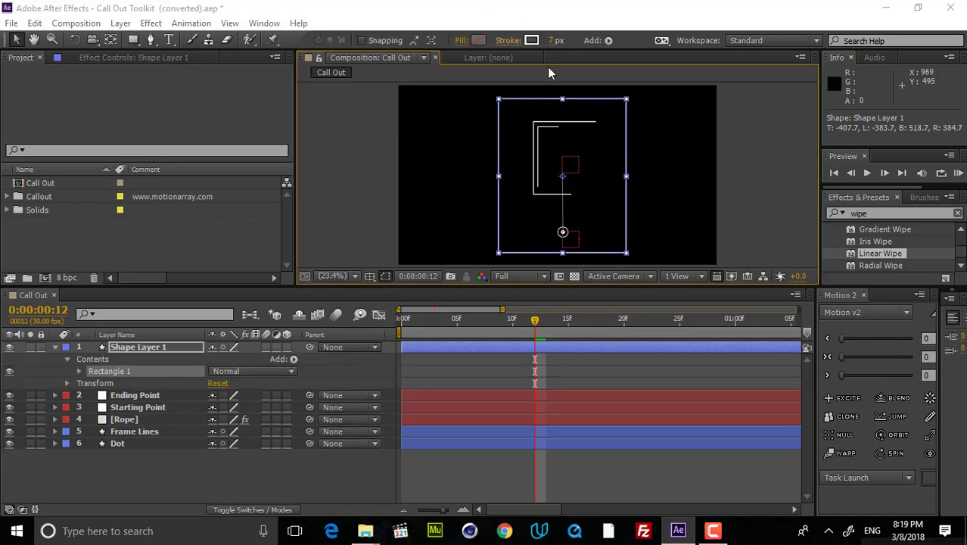
# Set the new rectangle's stroke to none and its fill to solid white, and select its shape layer
pyautogui.click(506, 40)
pyautogui.click(411, 224)
pyautogui.click(473, 312)
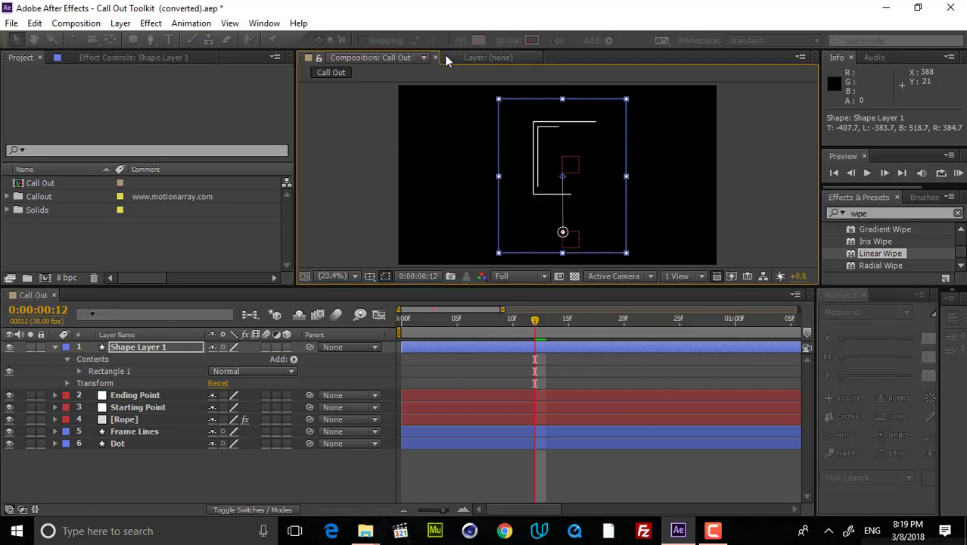
pyautogui.click(460, 40)
pyautogui.click(428, 224)
pyautogui.click(459, 307)
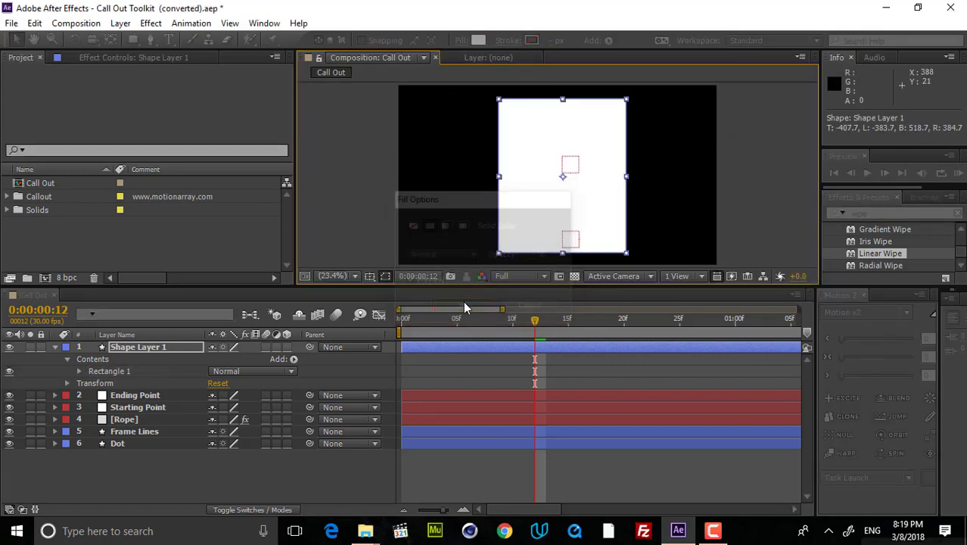
pyautogui.click(589, 365)
pyautogui.click(180, 348)
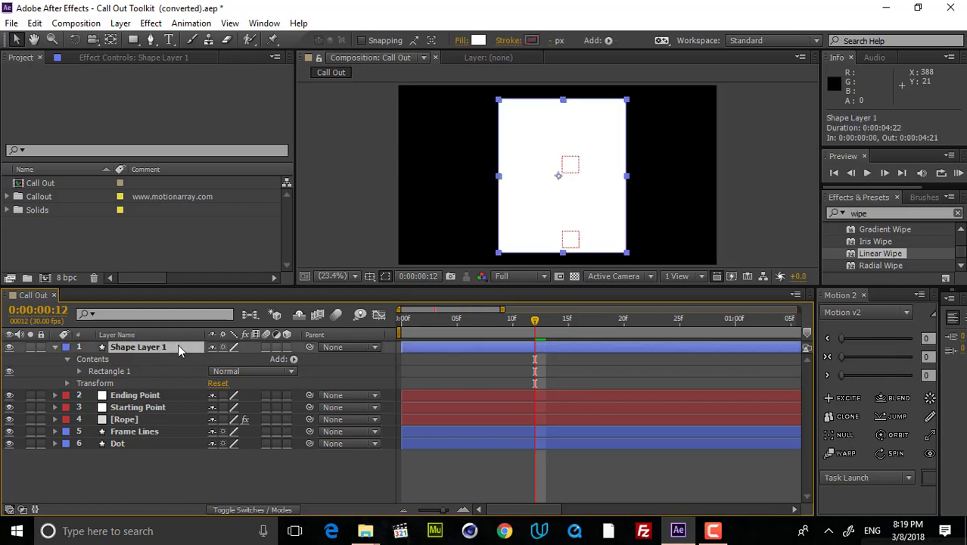
# Pre-compose the white rectangle's shape layer as a composition named Image and open it
pyautogui.hotkey('ctrl', 'shift', 'c')
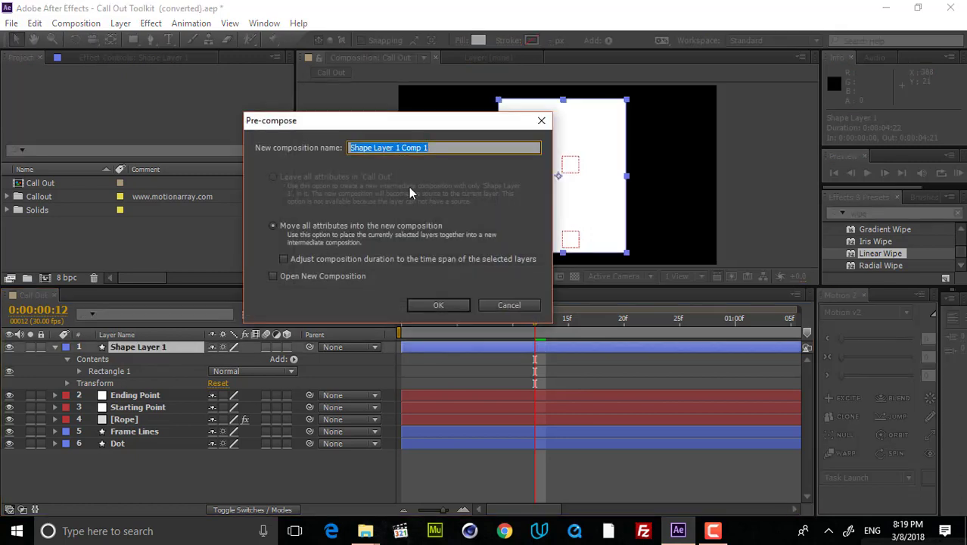
pyautogui.write('Image')
pyautogui.press('Return')
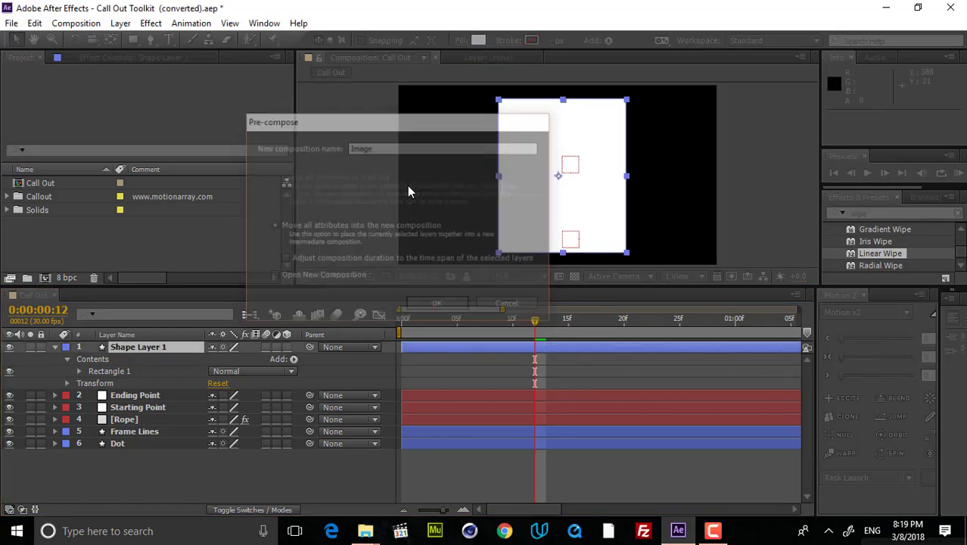
pyautogui.doubleClick(149, 346)
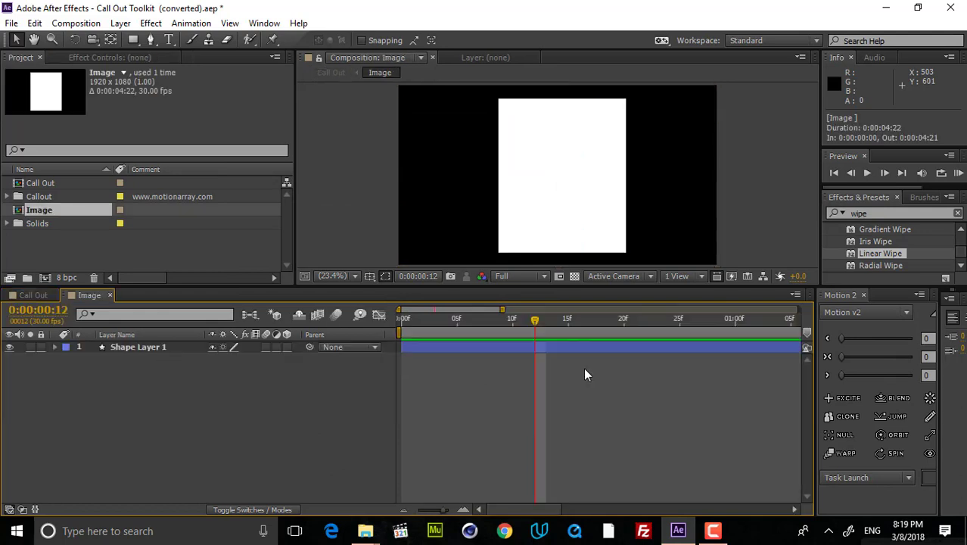
# Crop the Image composition to a region of interest about 755 by 904 px fitted to the white rectangle
pyautogui.click(560, 277)
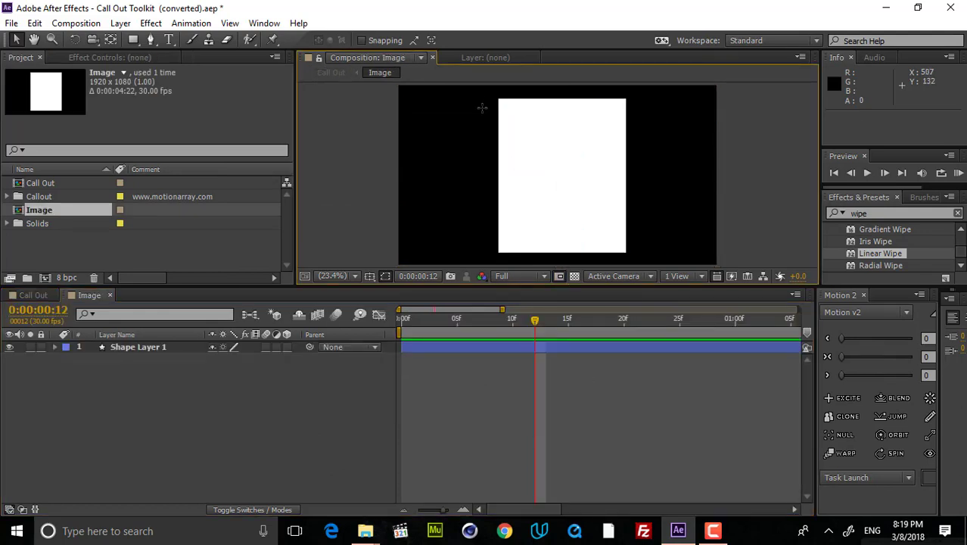
pyautogui.moveTo(497, 97); pyautogui.dragTo(625, 250)
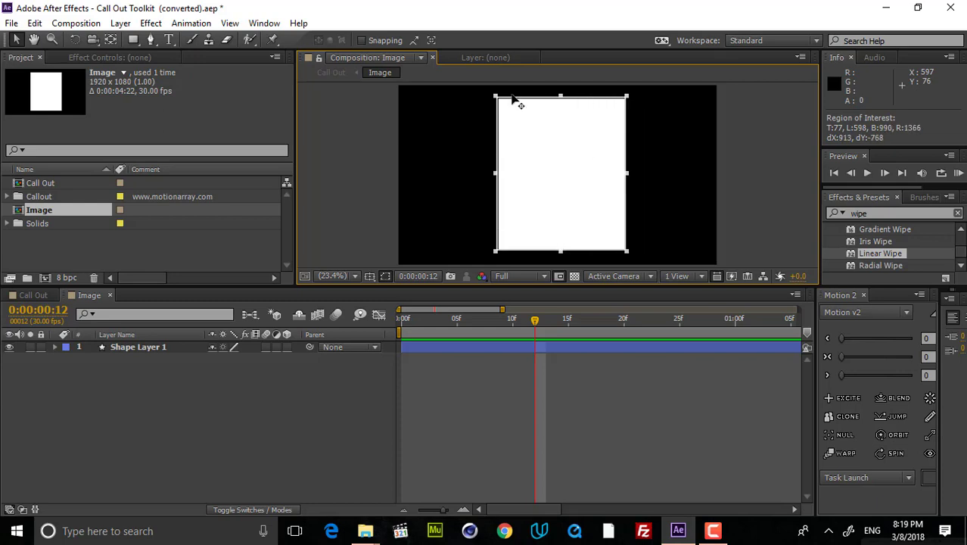
pyautogui.moveTo(496, 95); pyautogui.dragTo(498, 97)
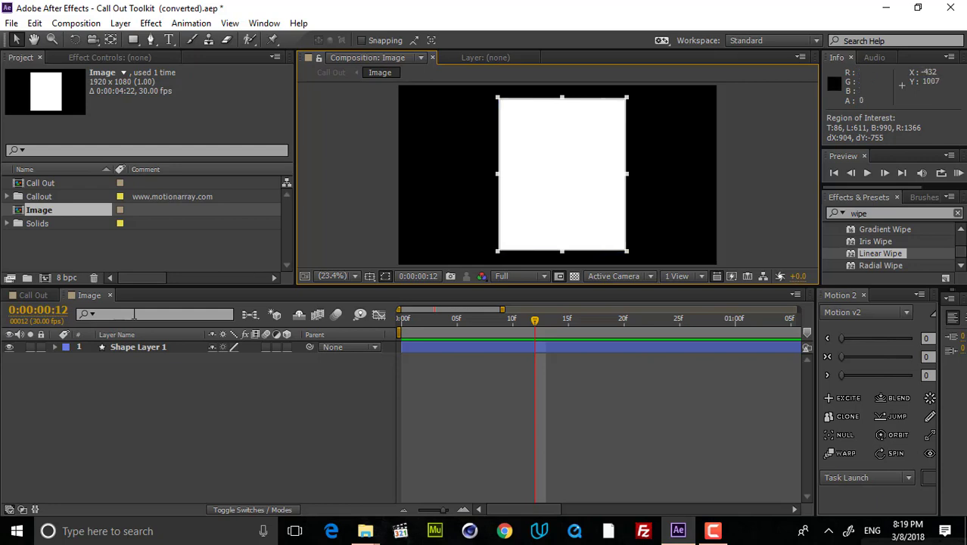
pyautogui.click(76, 23)
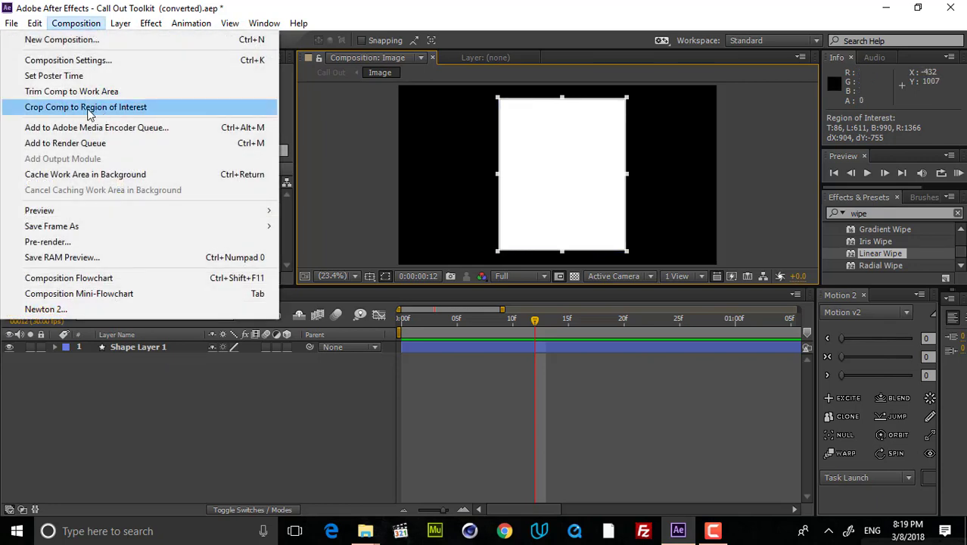
pyautogui.click(90, 110)
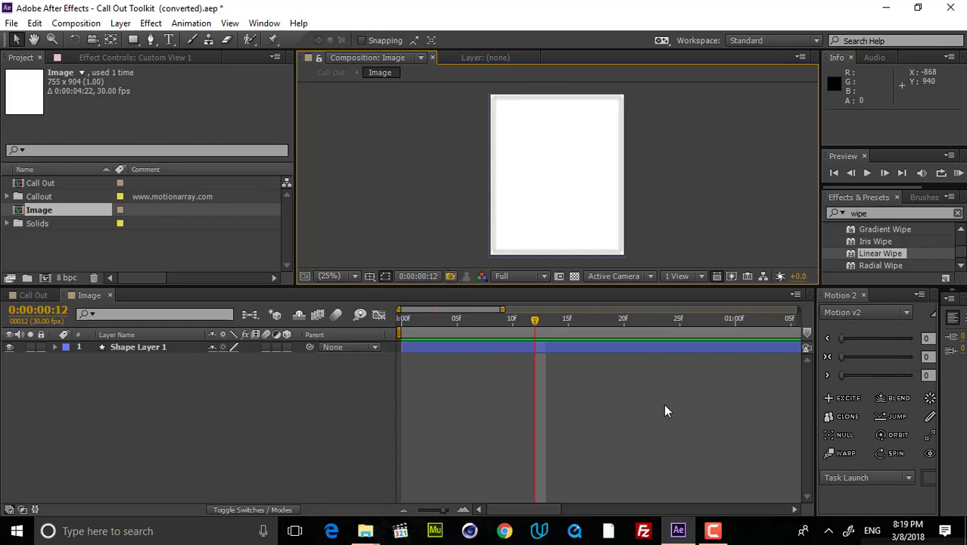
# Draw a rectangle about 840 by 412 px on a new shape layer, covering the lower part of the white area
pyautogui.moveTo(452, 325); pyautogui.dragTo(366, 332)
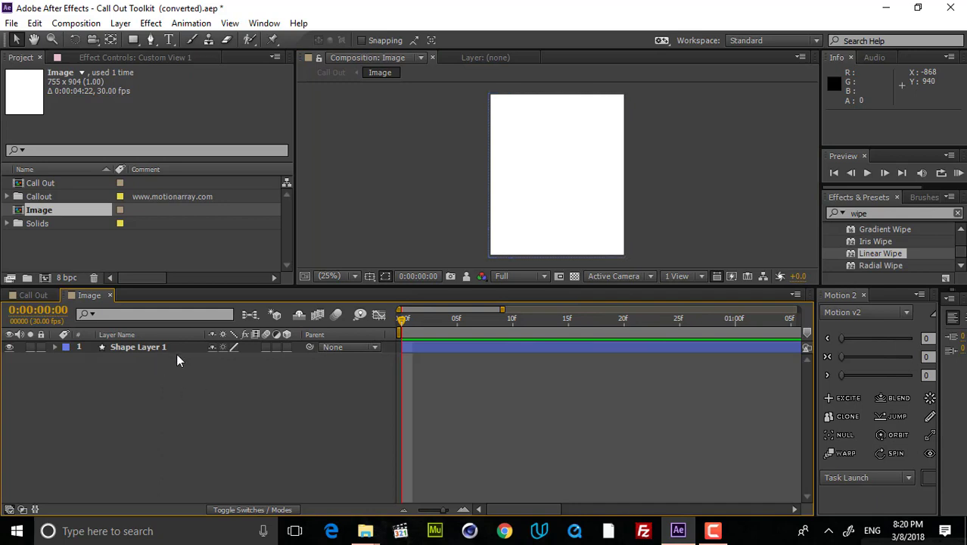
pyautogui.click(130, 41)
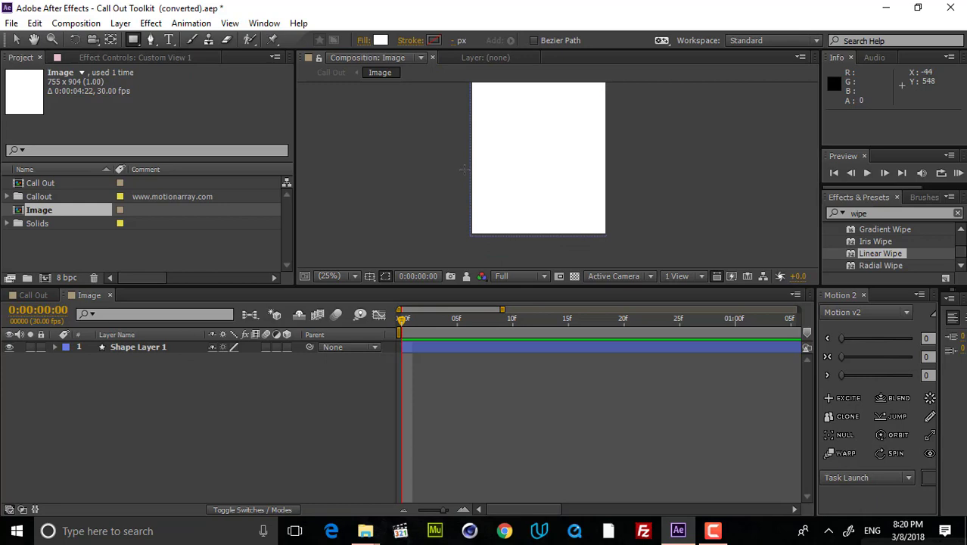
pyautogui.moveTo(463, 168); pyautogui.dragTo(613, 242)
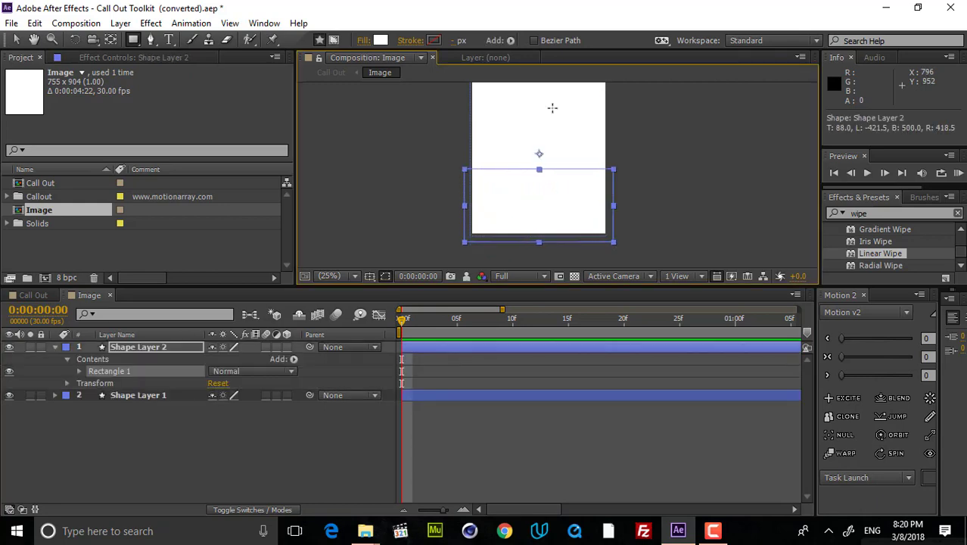
# Set the lower rectangle's fill to yellow, hex FFCF11, and deselect its layer
pyautogui.click(382, 42)
pyautogui.moveTo(198, 240); pyautogui.dragTo(209, 198)
pyautogui.moveTo(281, 340); pyautogui.dragTo(283, 346)
pyautogui.moveTo(218, 231); pyautogui.dragTo(231, 240)
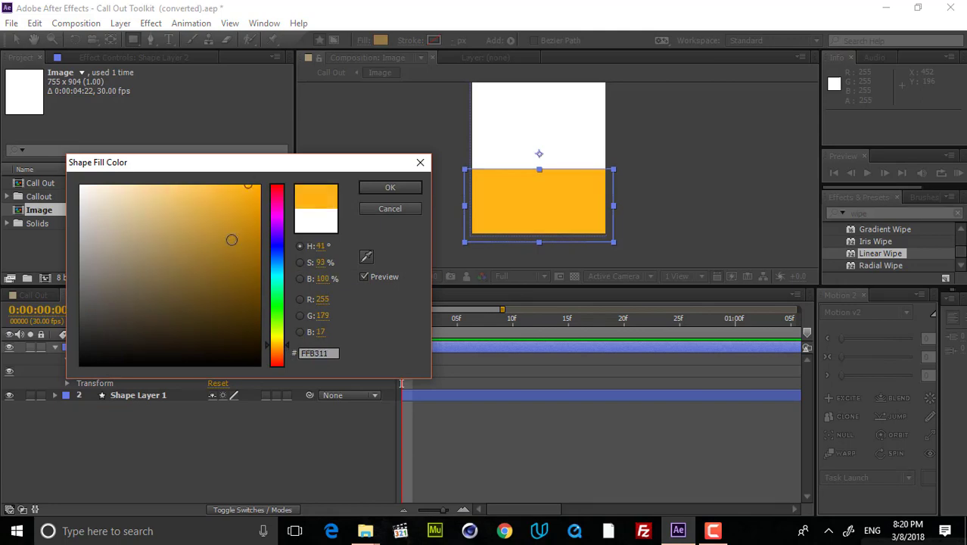
pyautogui.moveTo(278, 347); pyautogui.dragTo(282, 343)
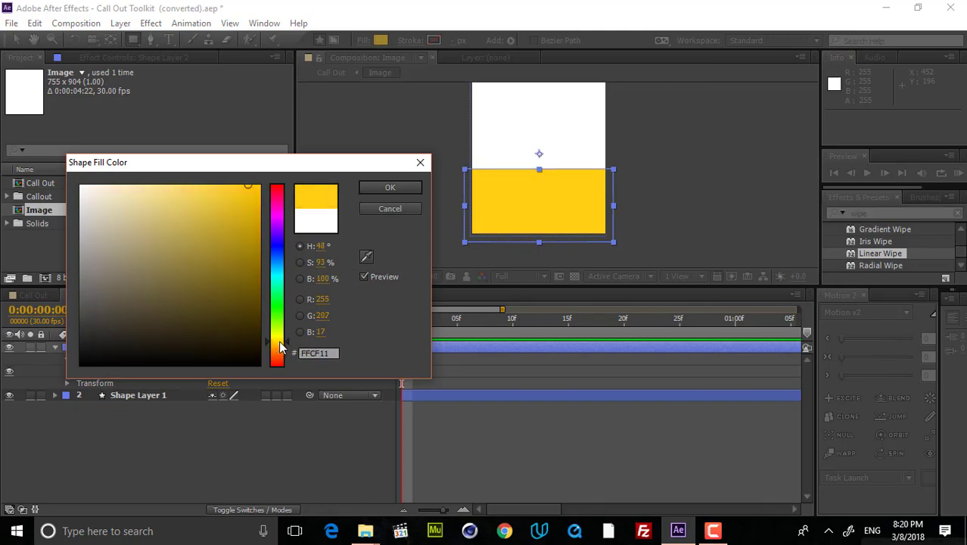
pyautogui.click(390, 187)
pyautogui.click(520, 403)
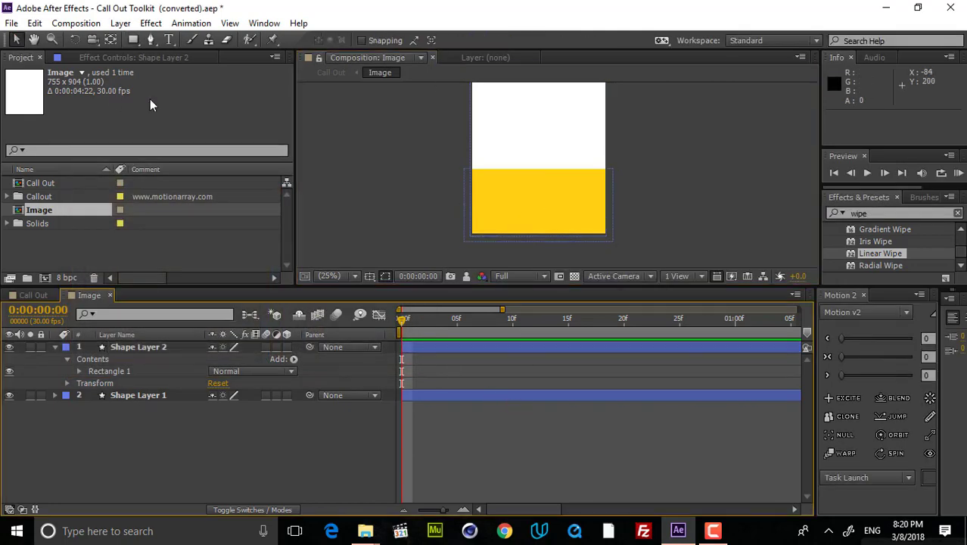
# Add the text POLYGON MOTION and centre it horizontally near the upper edge of the yellow area
pyautogui.click(169, 39)
pyautogui.click(533, 188)
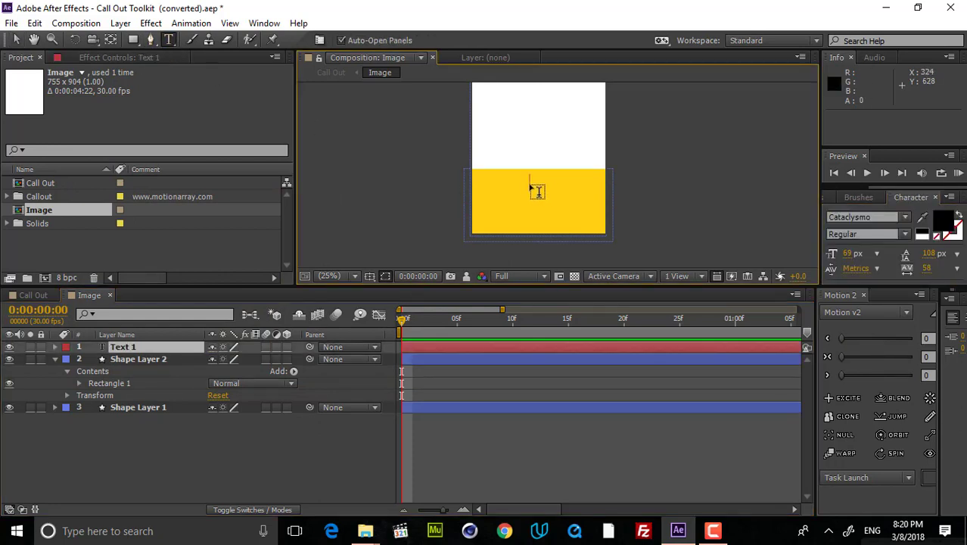
pyautogui.write('POLYGON ')
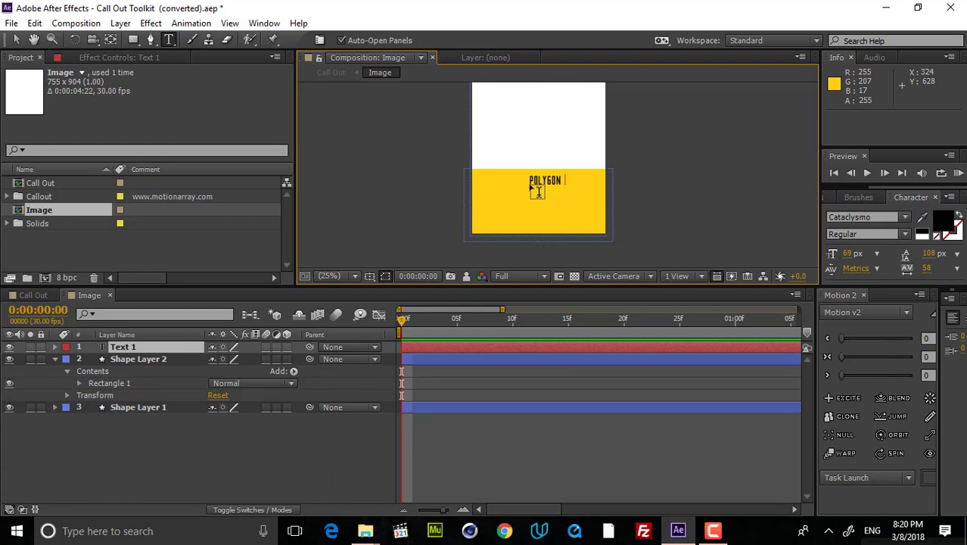
pyautogui.write('MOTION')
pyautogui.click(17, 39)
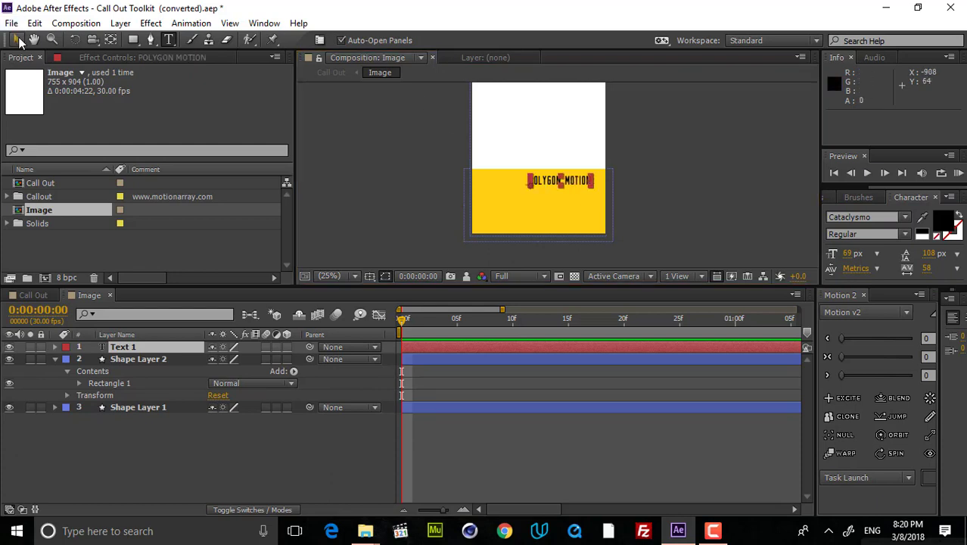
pyautogui.scroll(1, 529, 188)
pyautogui.press('capslock')
pyautogui.moveTo(567, 190); pyautogui.dragTo(528, 188)
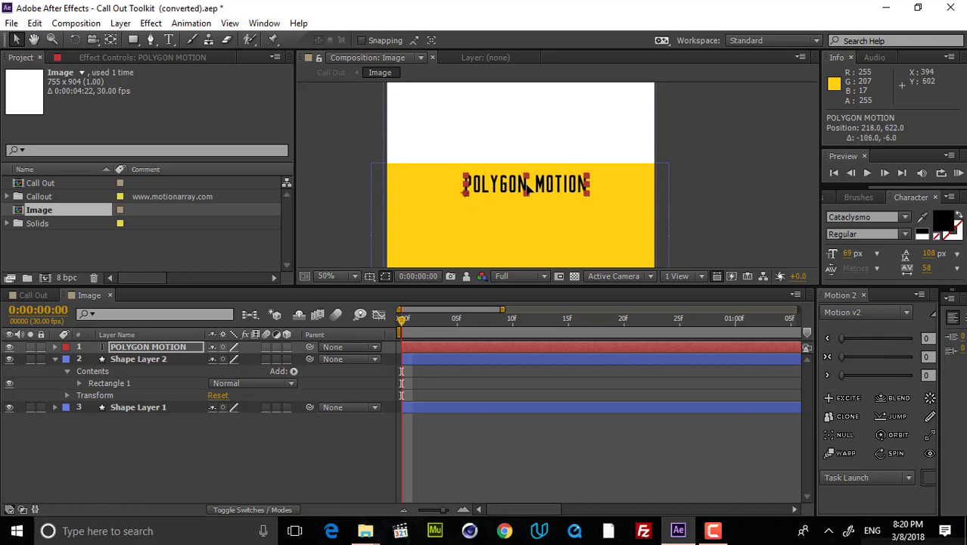
pyautogui.click(173, 348)
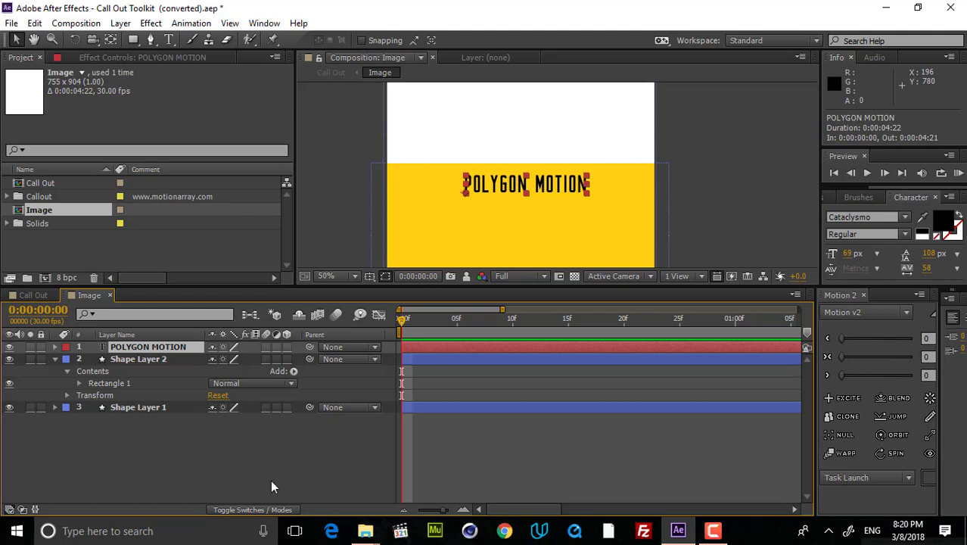
pyautogui.click(270, 480)
pyautogui.click(180, 337)
pyautogui.click(180, 342)
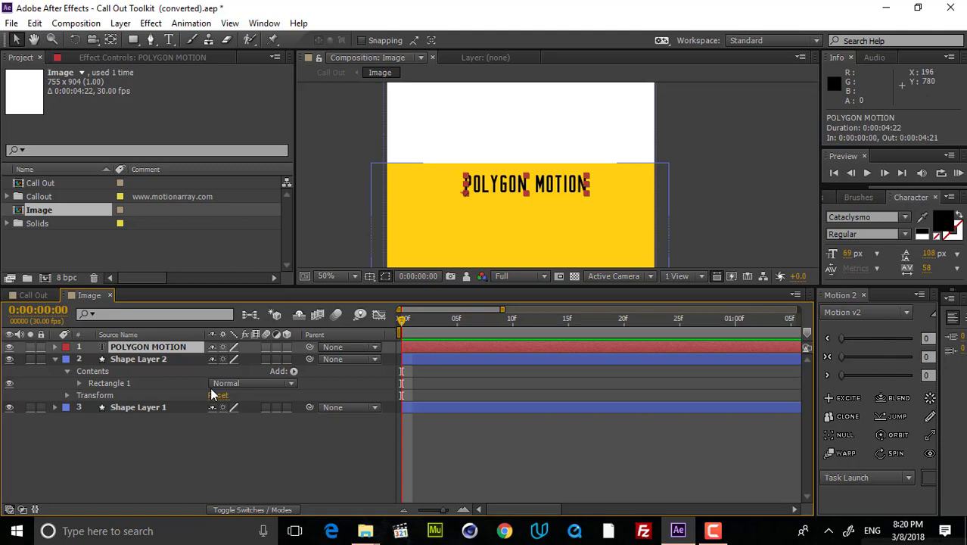
pyautogui.click(269, 448)
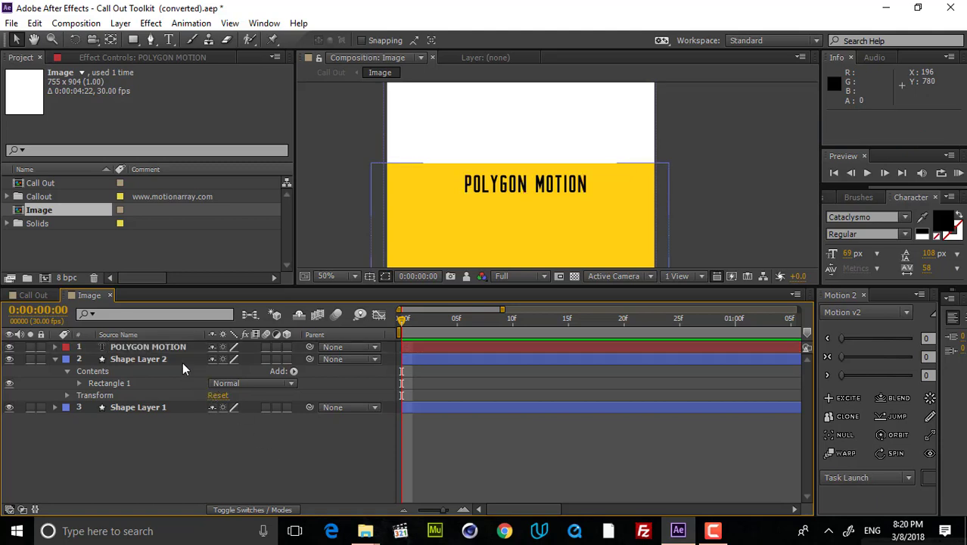
# Pre-compose the POLYGON MOTION text layer as a composition named Text
pyautogui.click(177, 345)
pyautogui.hotkey('ctrl', 'shift', 'c')
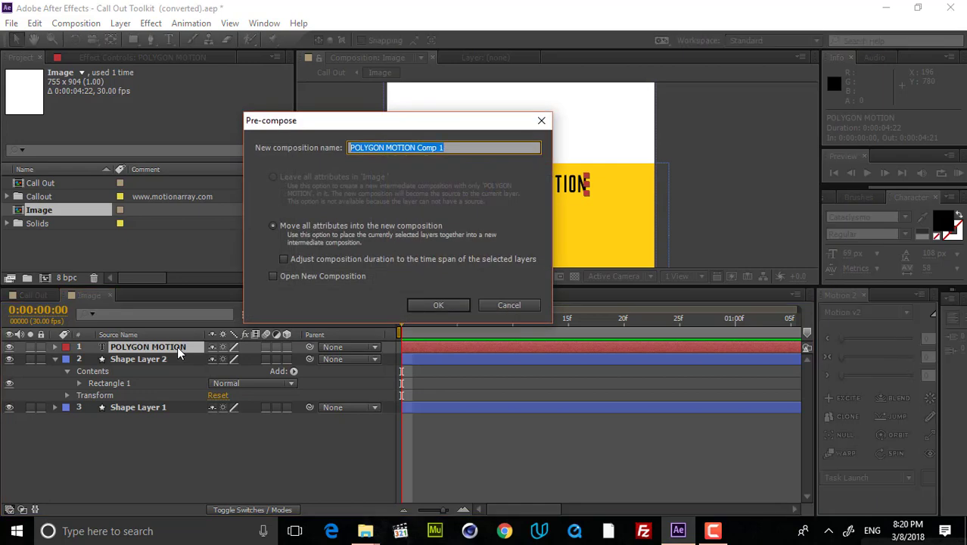
pyautogui.write('Text')
pyautogui.press('Return')
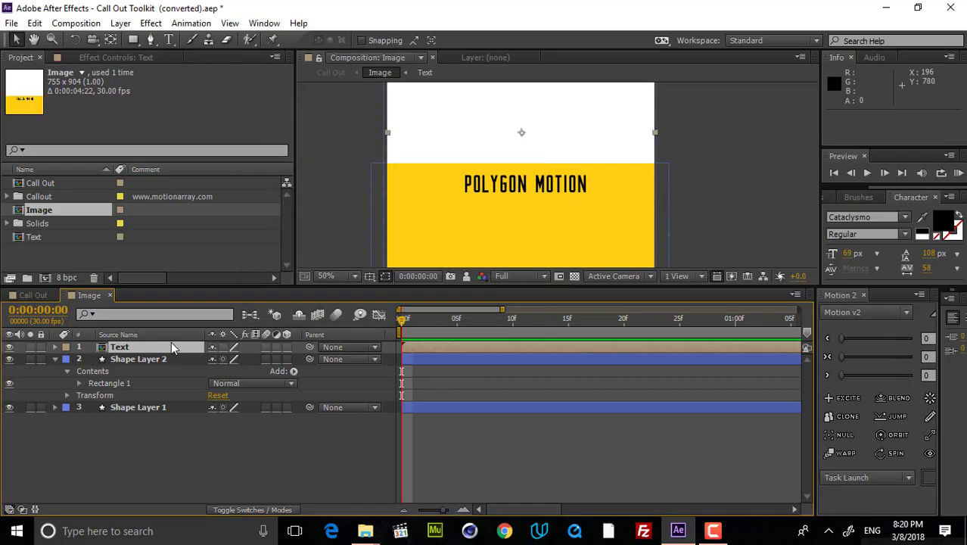
# Open the Text composition with its transparency grid on and crop it to a region about 510 by 92 px around the title
pyautogui.doubleClick(166, 344)
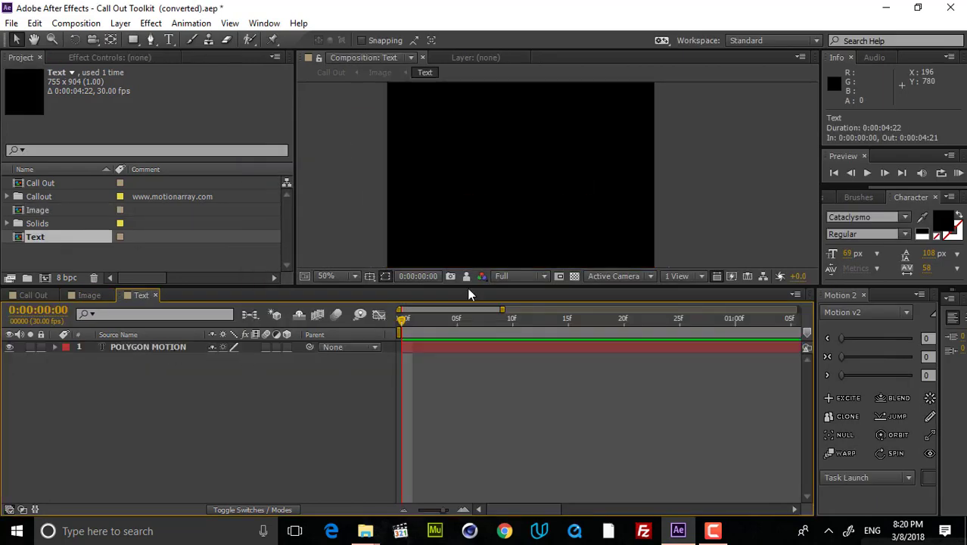
pyautogui.click(574, 275)
pyautogui.click(559, 275)
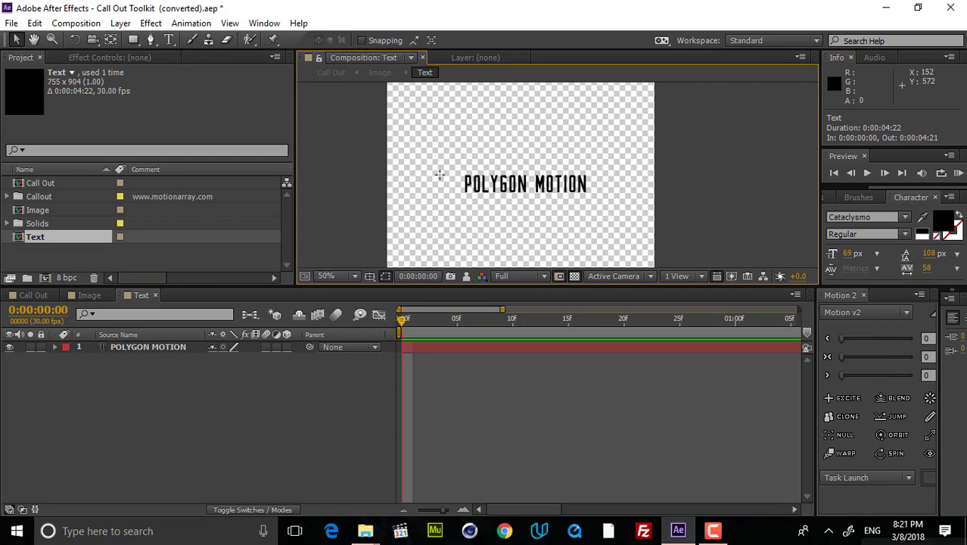
pyautogui.moveTo(433, 168); pyautogui.dragTo(620, 201)
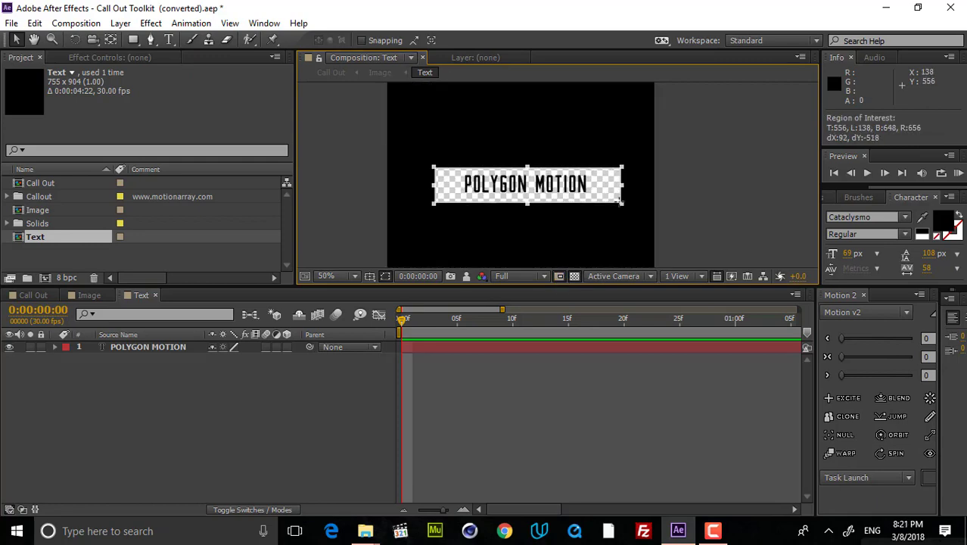
pyautogui.click(75, 24)
pyautogui.click(93, 108)
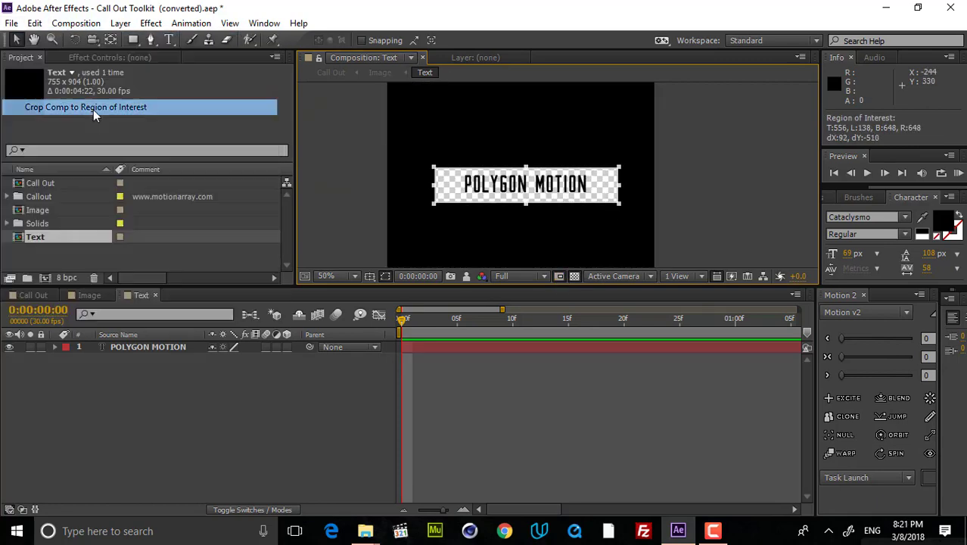
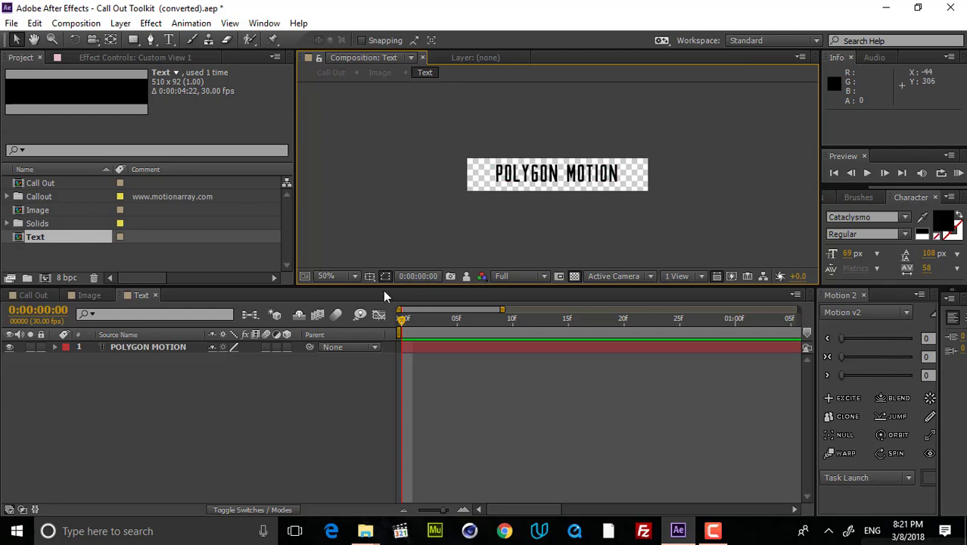
# Add an Opacity animator to the POLYGON MOTION layer and set its opacity to 0%
pyautogui.moveTo(436, 332); pyautogui.dragTo(412, 327)
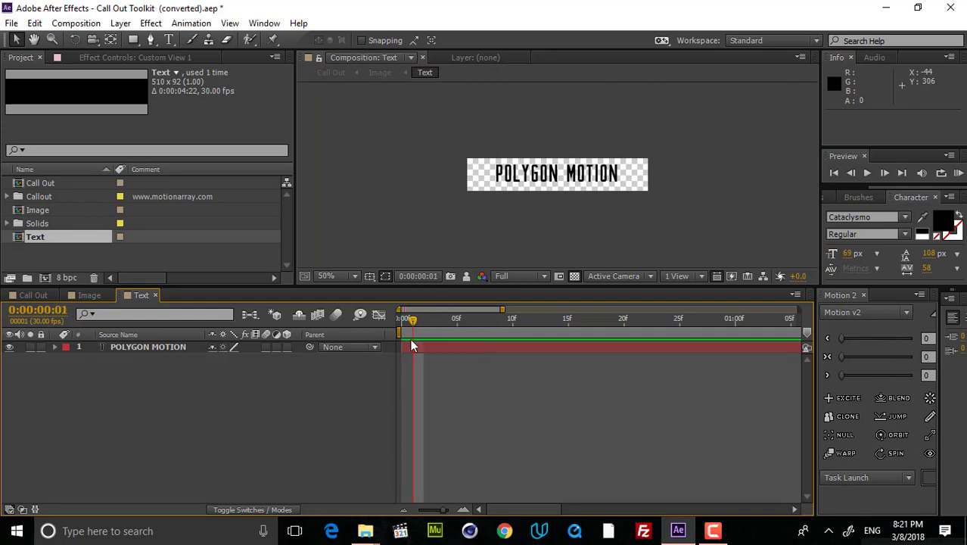
pyautogui.click(194, 346)
pyautogui.press('Home')
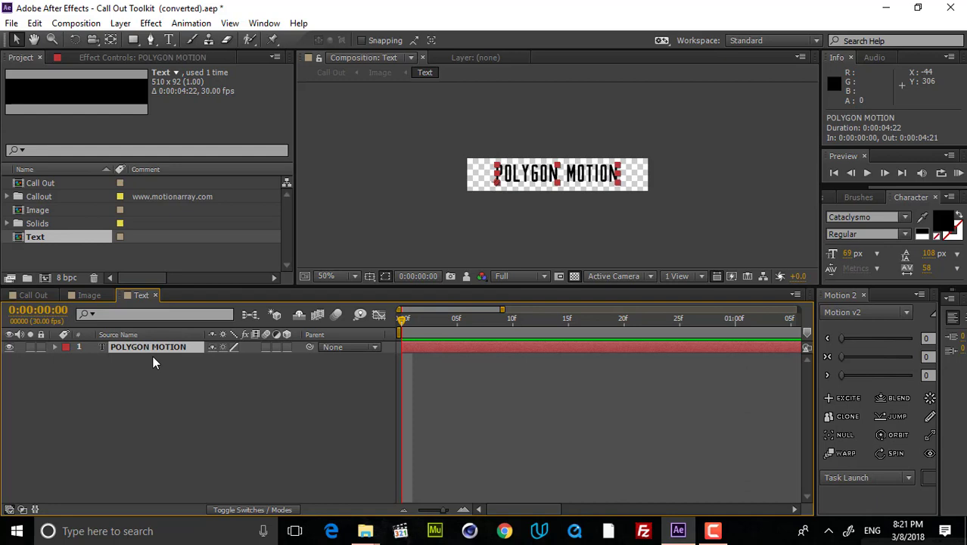
pyautogui.click(55, 346)
pyautogui.click(287, 360)
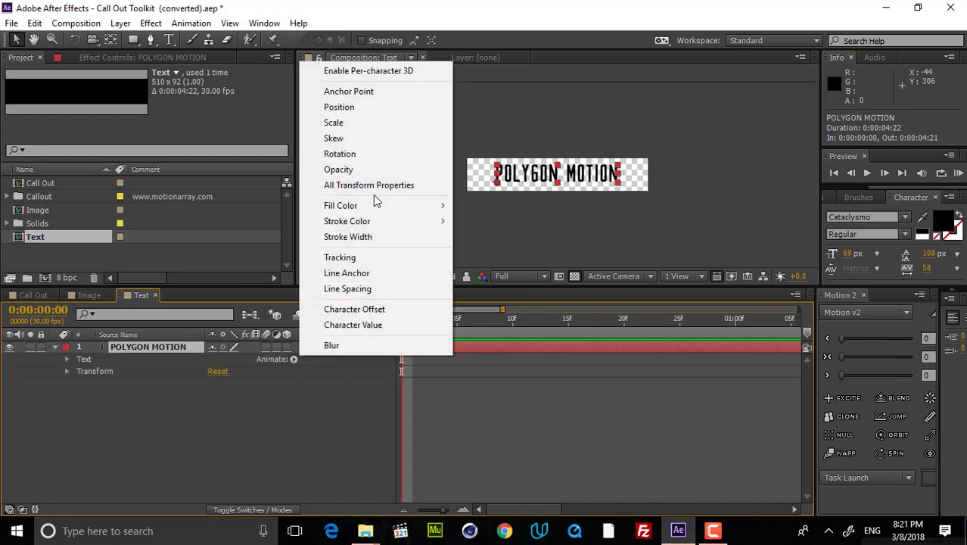
pyautogui.click(374, 166)
pyautogui.click(218, 431)
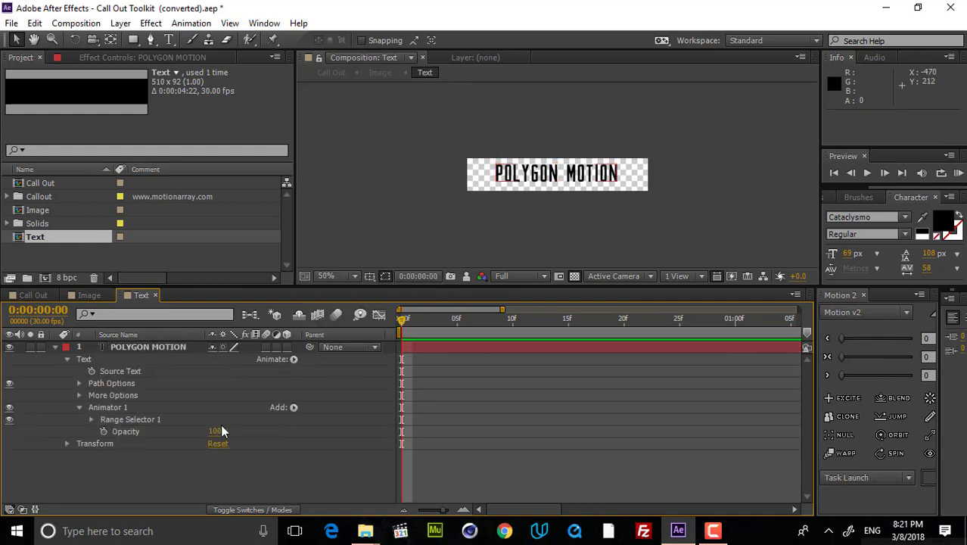
pyautogui.write('0')
pyautogui.press('Return')
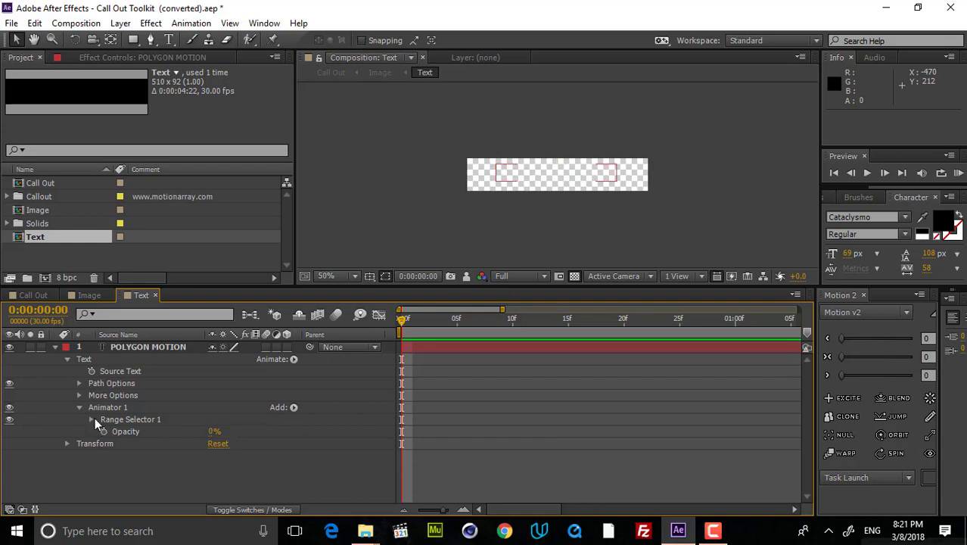
# Keyframe the range selector's Start at 100% on frame 0 and 0% on frame 16, and preview the title
pyautogui.click(91, 419)
pyautogui.click(129, 418)
pyautogui.click(116, 431)
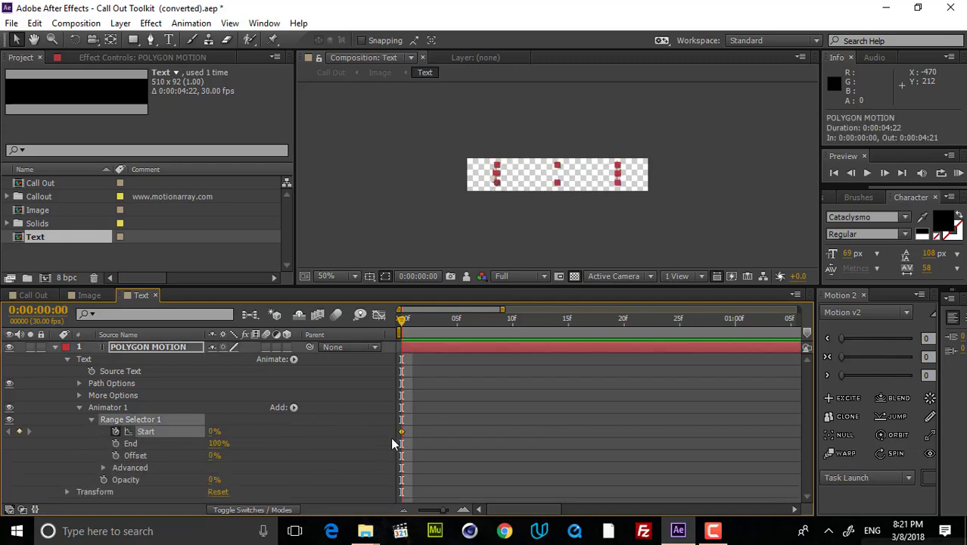
pyautogui.moveTo(402, 431); pyautogui.dragTo(423, 431)
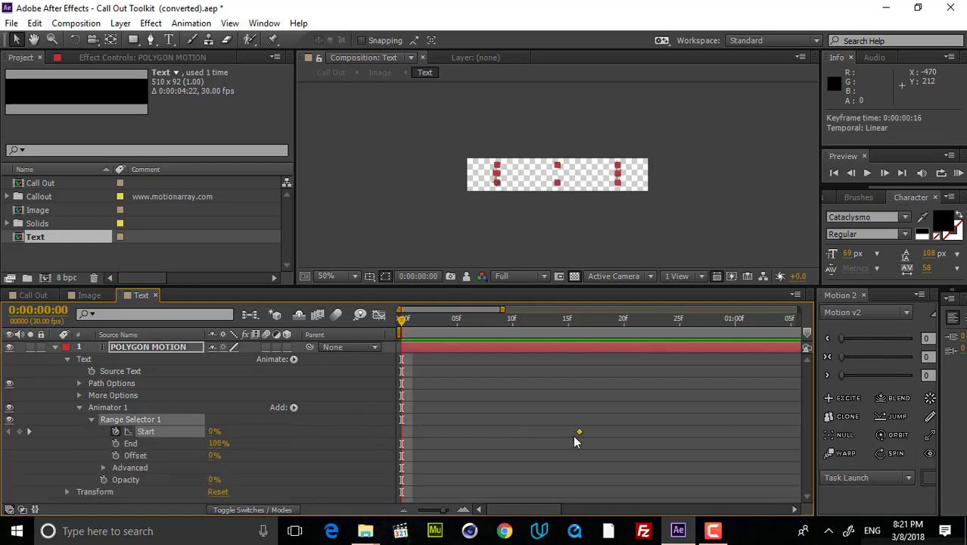
pyautogui.moveTo(215, 431); pyautogui.dragTo(344, 428)
pyautogui.click(634, 426)
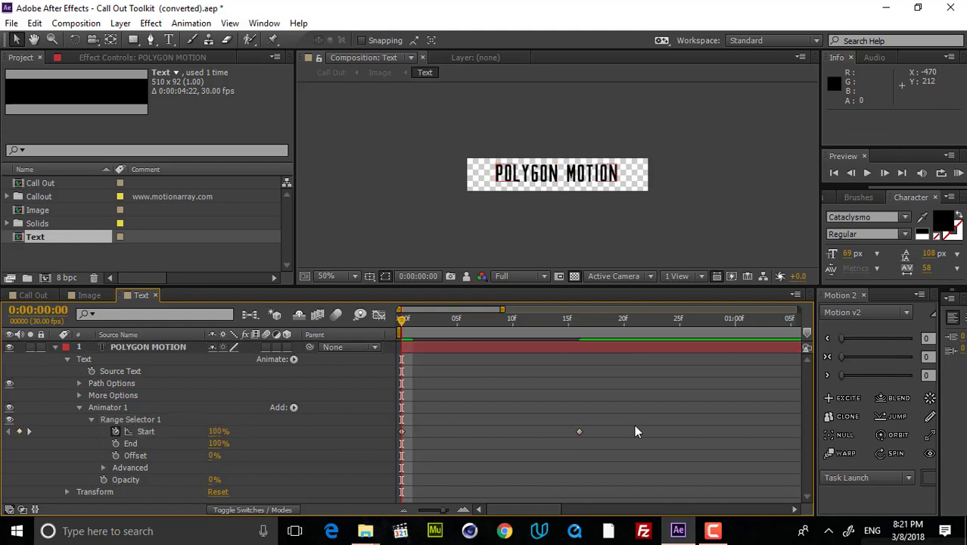
pyautogui.press('space')
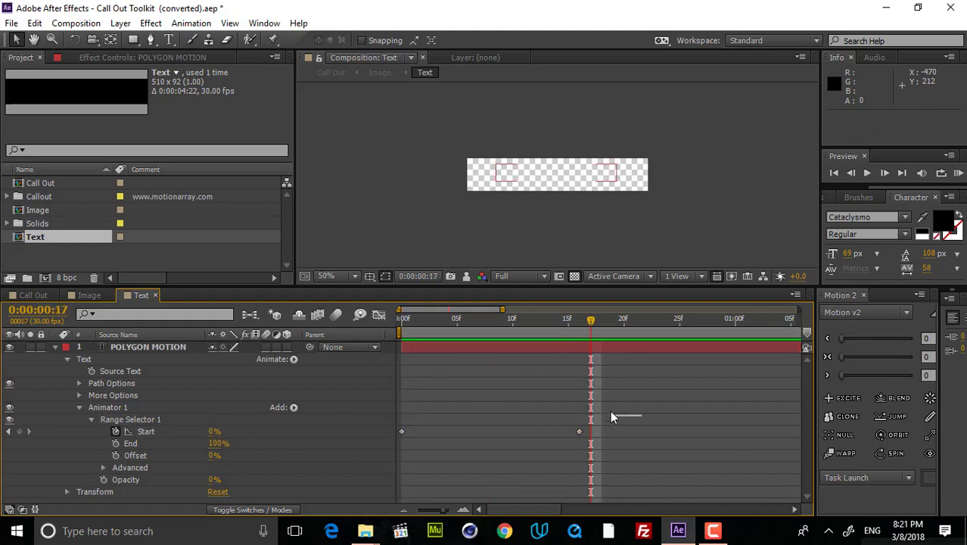
pyautogui.moveTo(477, 333); pyautogui.dragTo(500, 339)
# Time-reverse the two Start keyframes of the range selector and preview the letter-by-letter reveal
pyautogui.moveTo(699, 423); pyautogui.dragTo(360, 448)
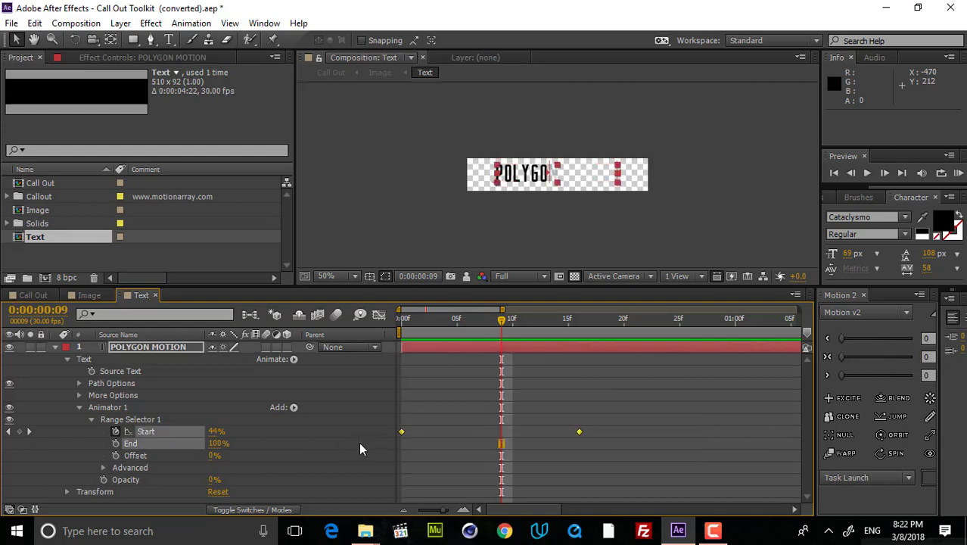
pyautogui.rightClick(580, 428)
pyautogui.moveTo(598, 417)
pyautogui.click(478, 419)
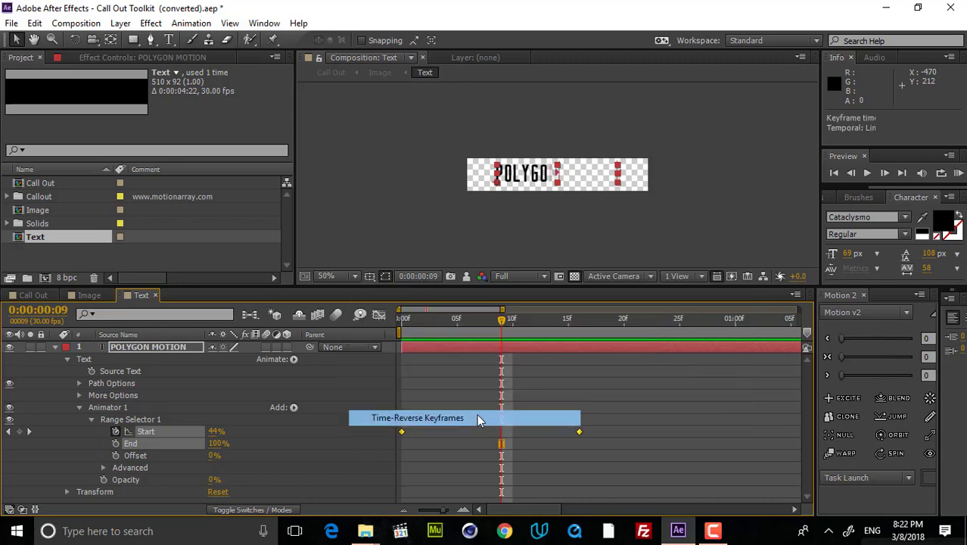
pyautogui.press('KP_0')
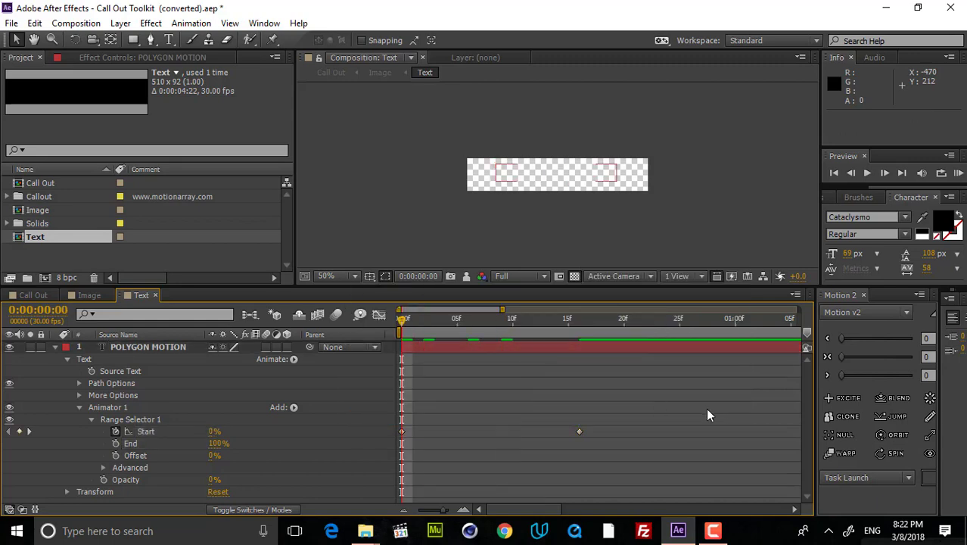
pyautogui.moveTo(529, 327); pyautogui.dragTo(401, 327)
# Ease the two Start keyframes of the range selector and collapse the POLYGON MOTION layer
pyautogui.moveTo(621, 411); pyautogui.dragTo(393, 481)
pyautogui.rightClick(580, 432)
pyautogui.moveTo(673, 415)
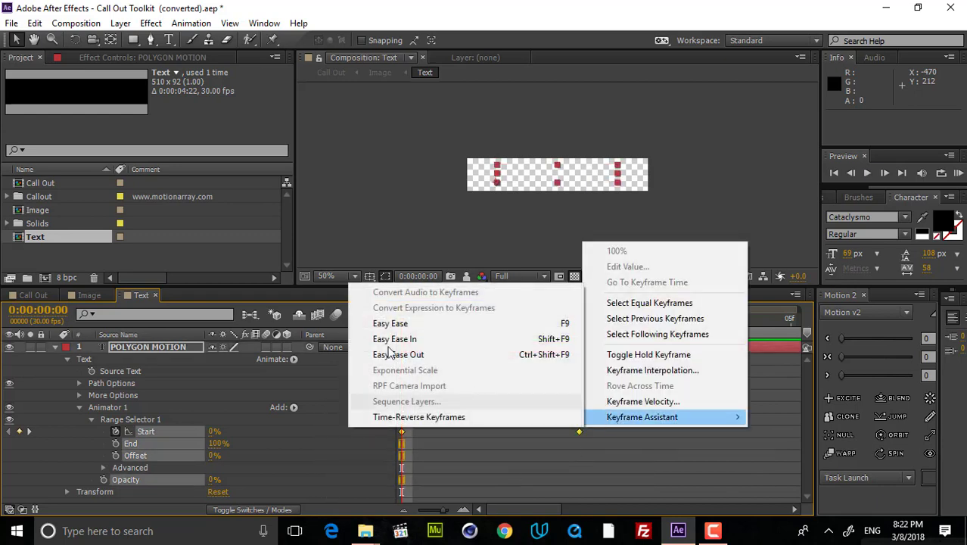
pyautogui.click(420, 379)
pyautogui.click(55, 346)
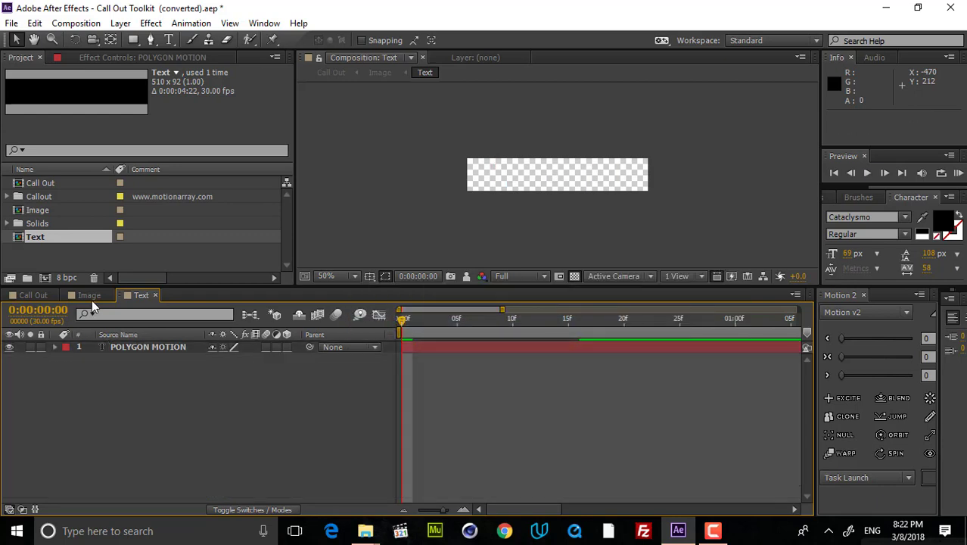
# In the Image composition, move the Text layer down into the upper part of the yellow area, to position 391.5, 612
pyautogui.click(90, 295)
pyautogui.moveTo(432, 331); pyautogui.dragTo(601, 329)
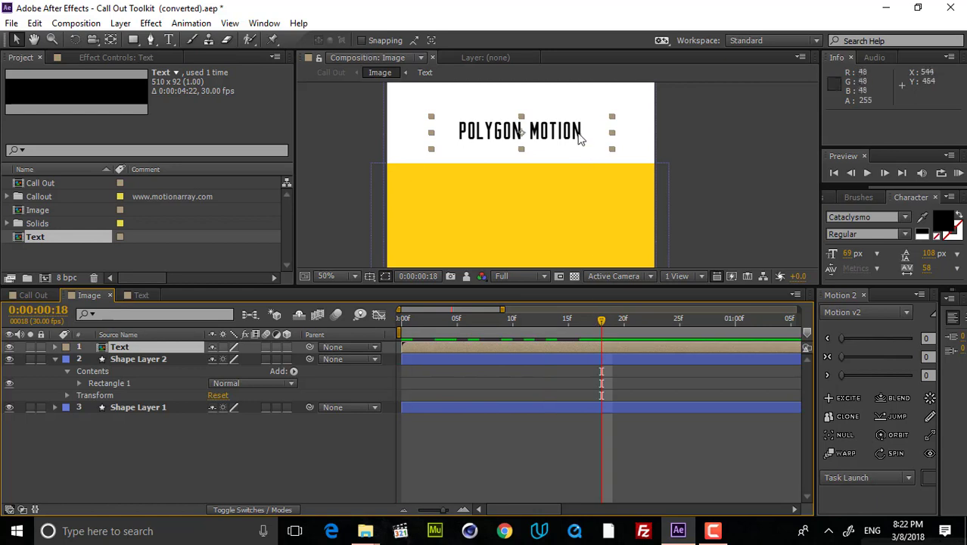
pyautogui.moveTo(577, 134); pyautogui.dragTo(584, 188)
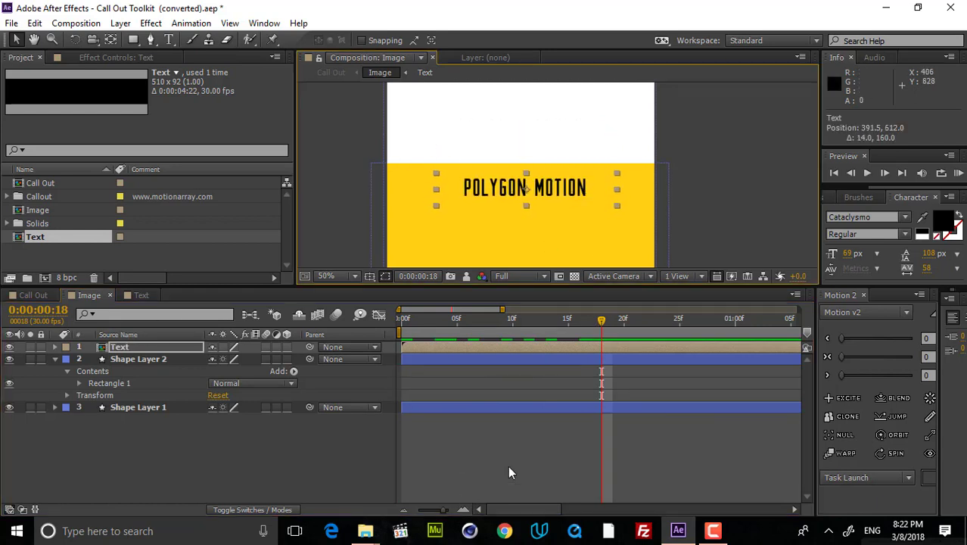
pyautogui.click(507, 466)
# In the Call Out composition, move the Image layer slightly up and to the right so it centres over the upper null
pyautogui.click(28, 295)
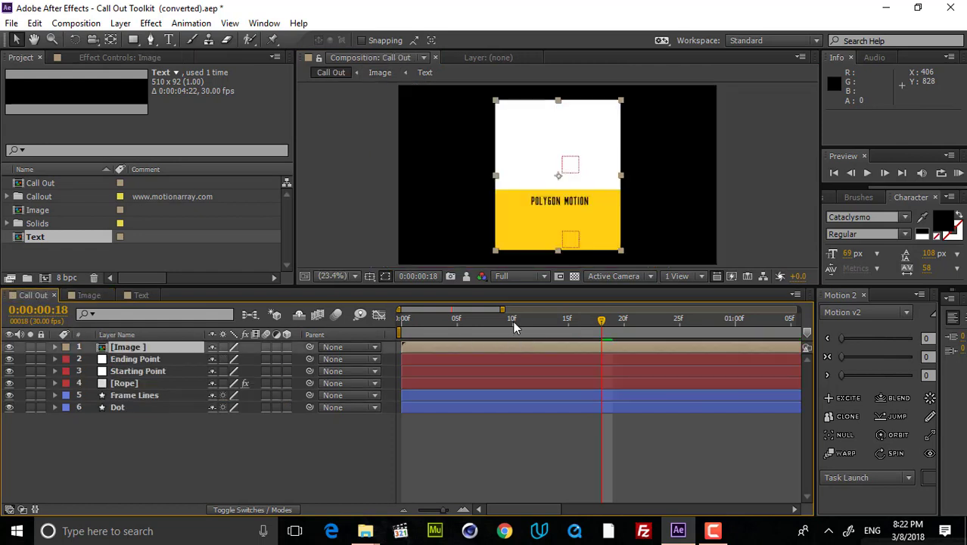
pyautogui.moveTo(512, 320); pyautogui.dragTo(587, 333)
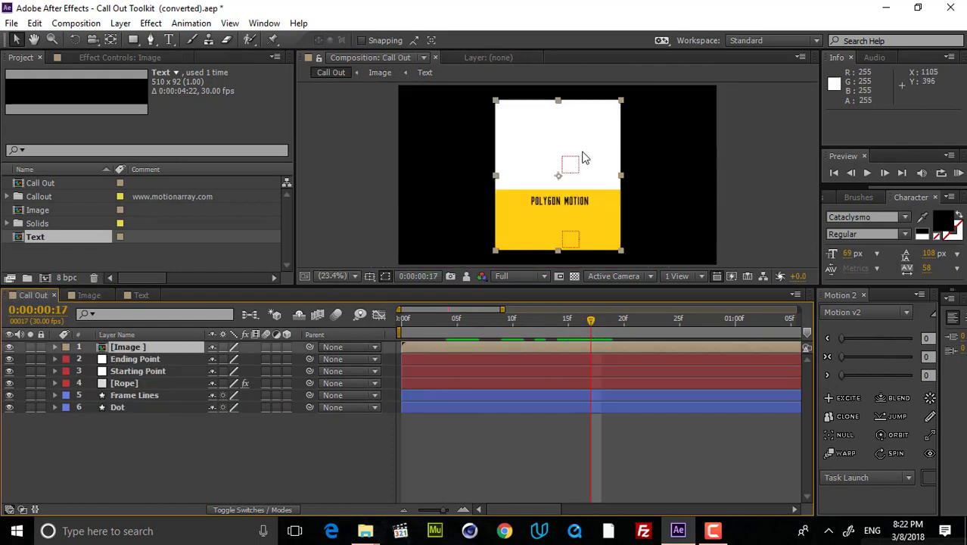
pyautogui.moveTo(579, 189); pyautogui.dragTo(591, 175)
# Add a full-size rectangular mask to the Image layer with the Rectangle Tool
pyautogui.click(136, 360)
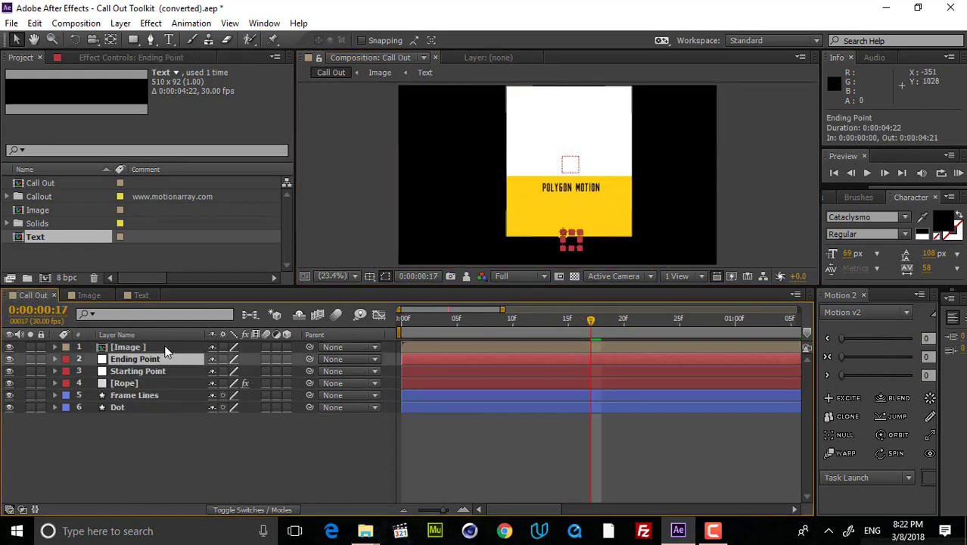
pyautogui.click(164, 347)
pyautogui.press('s')
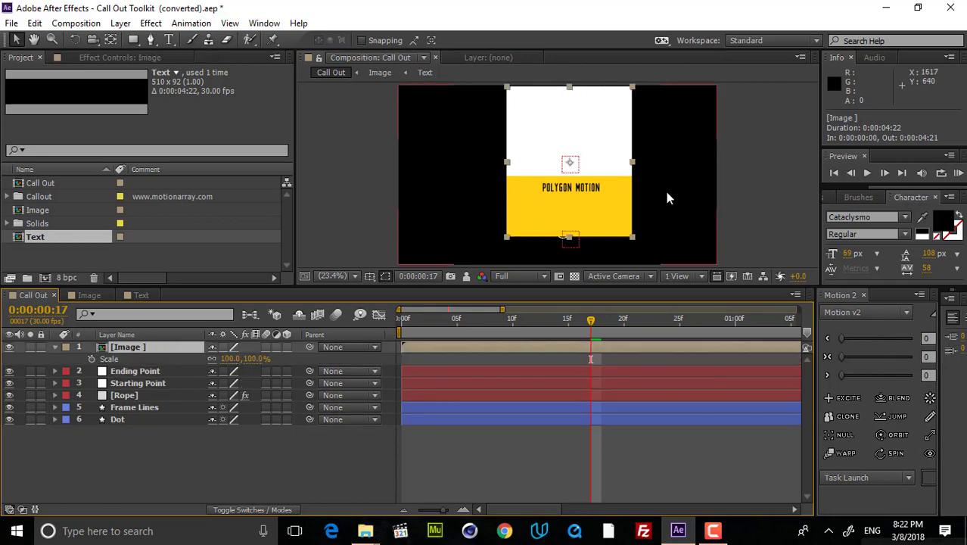
pyautogui.moveTo(666, 192); pyautogui.dragTo(640, 208)
pyautogui.click(133, 39)
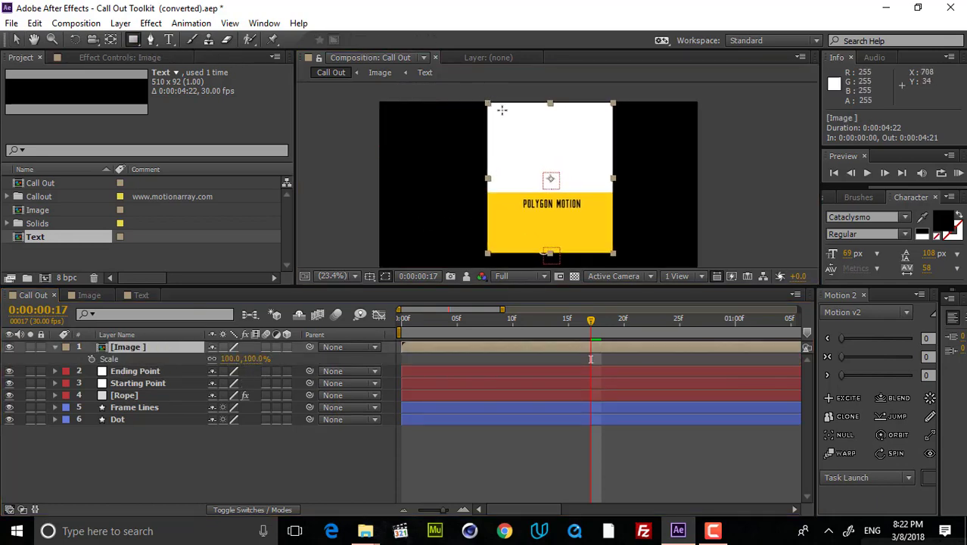
pyautogui.doubleClick(133, 39)
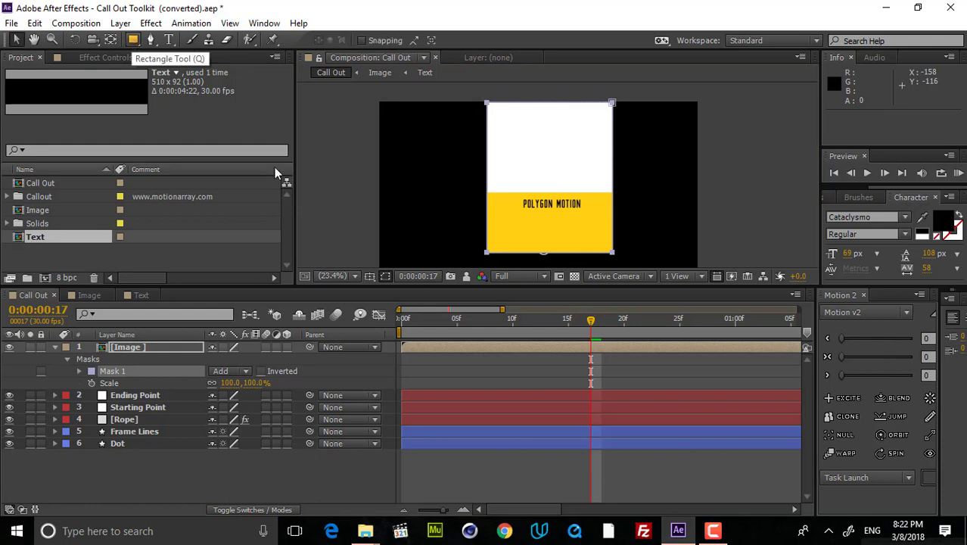
# Shrink the Image layer's rectangular mask inward on all sides, leaving it centred around the title
pyautogui.doubleClick(486, 104)
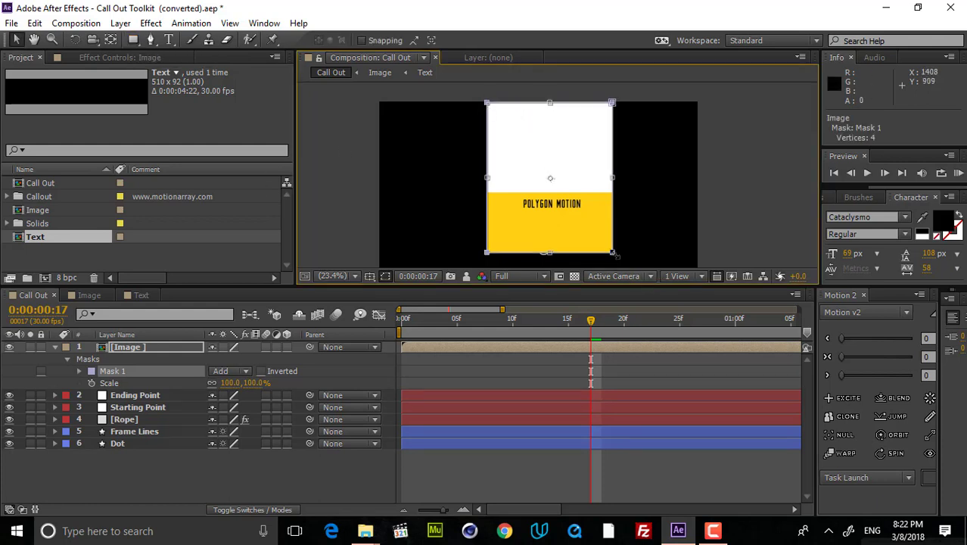
pyautogui.moveTo(613, 253); pyautogui.dragTo(598, 235)
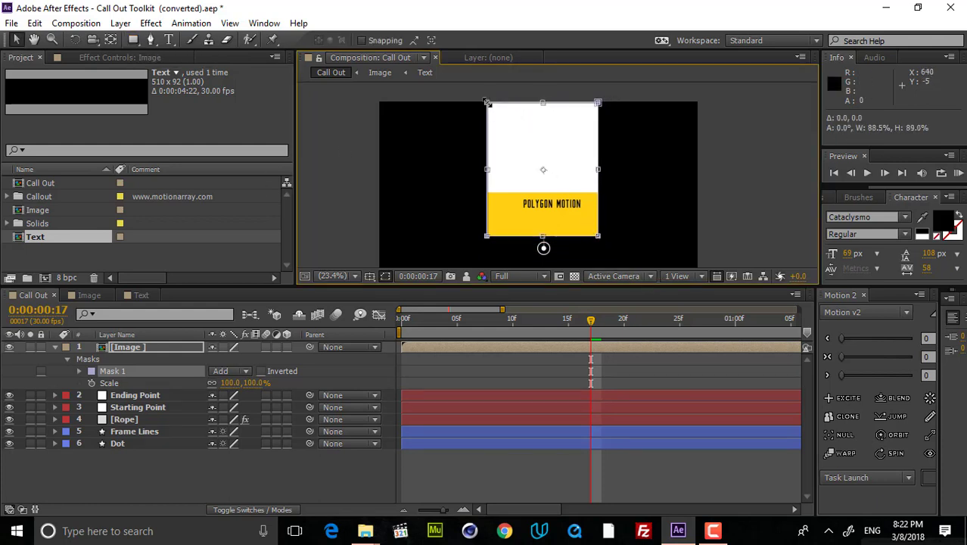
pyautogui.moveTo(486, 103); pyautogui.dragTo(505, 119)
pyautogui.moveTo(551, 236); pyautogui.dragTo(552, 232)
pyautogui.click(636, 364)
# Scale the Image layer to 59% and centre it inside the frame lines at position 996.3, 444.9
pyautogui.click(165, 344)
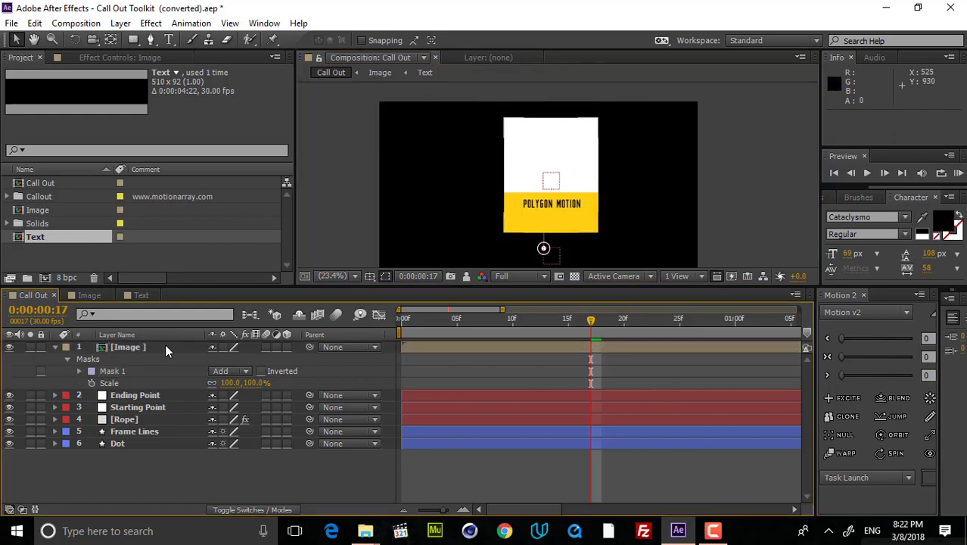
pyautogui.press('u')
pyautogui.press('s')
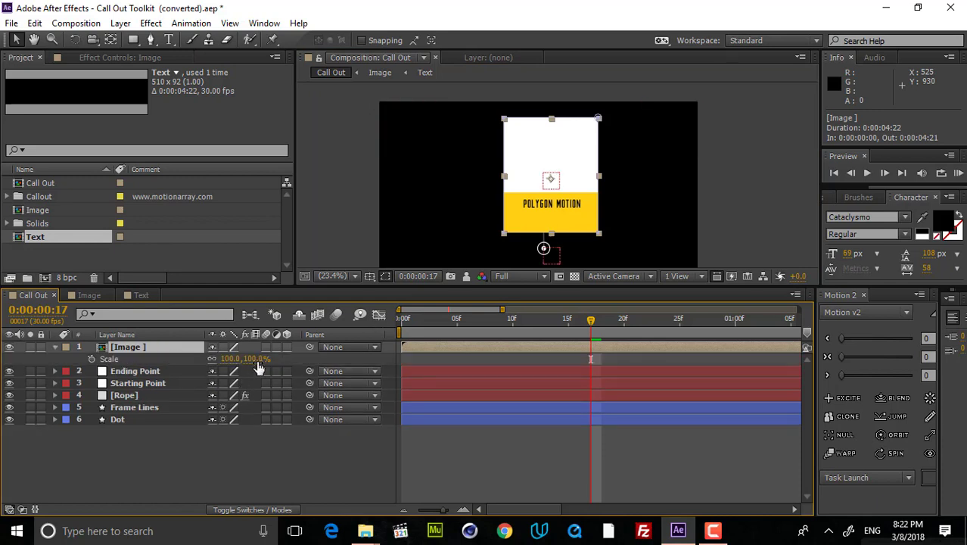
pyautogui.moveTo(237, 359); pyautogui.dragTo(209, 358)
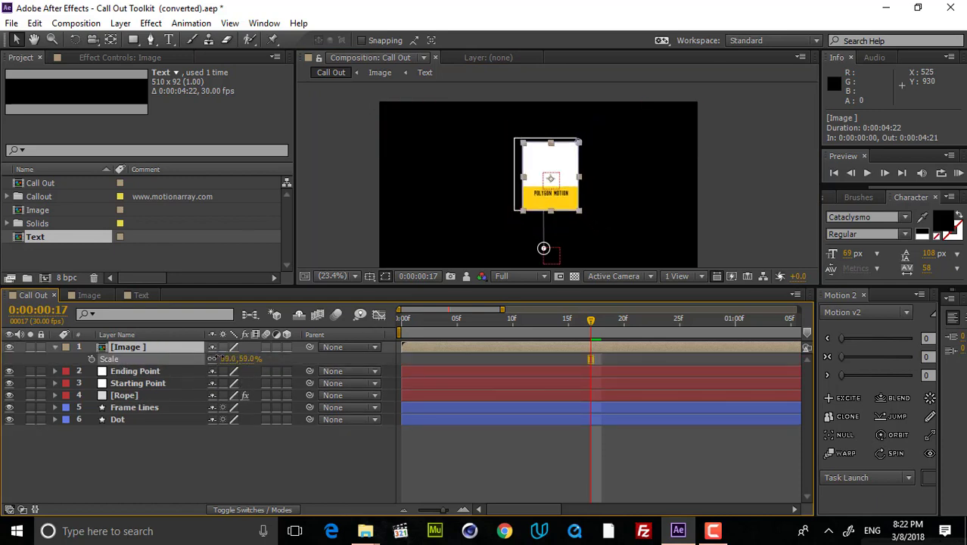
pyautogui.scroll(1, 516, 234)
pyautogui.scroll(2, 558, 196)
pyautogui.moveTo(576, 193); pyautogui.dragTo(563, 188)
pyautogui.moveTo(625, 335); pyautogui.dragTo(691, 332)
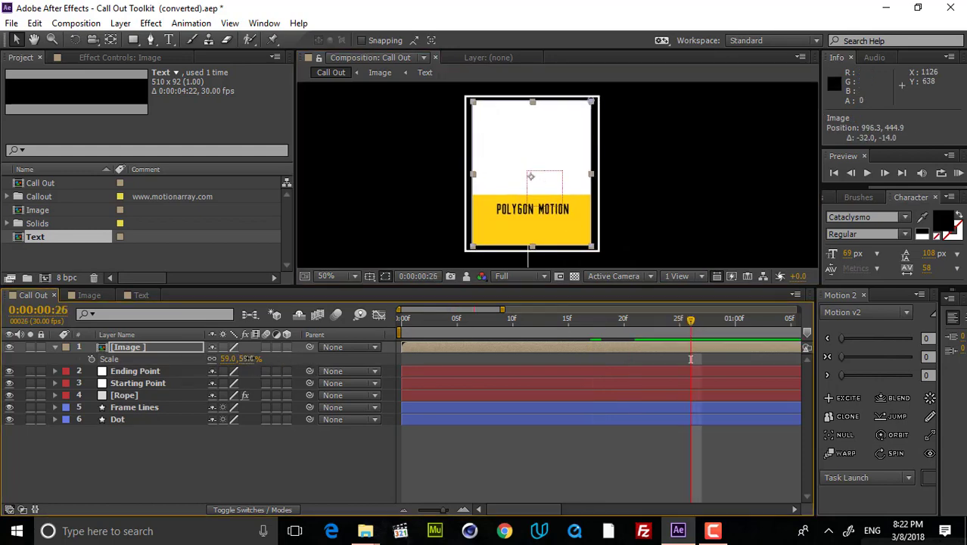
# Set the Image layer's scale to 63% and adjust its mask's upper and lower edges for an even gap to the frame
pyautogui.moveTo(248, 358); pyautogui.dragTo(252, 358)
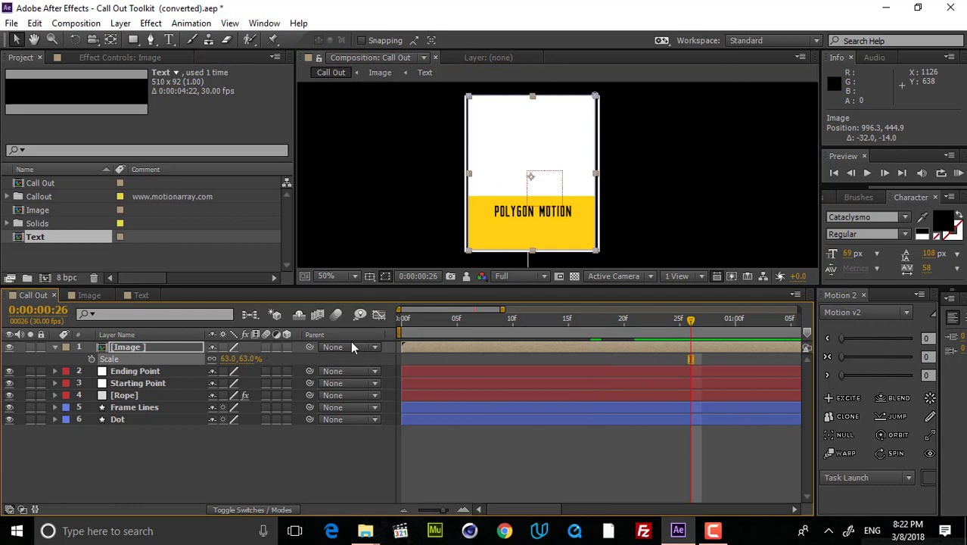
pyautogui.doubleClick(546, 97)
pyautogui.moveTo(531, 96); pyautogui.dragTo(532, 100)
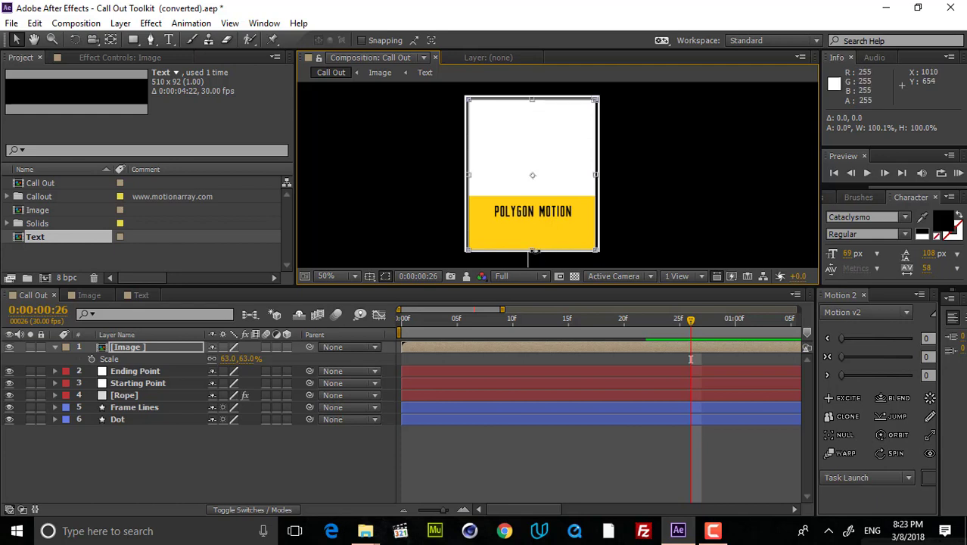
pyautogui.moveTo(531, 250); pyautogui.dragTo(532, 255)
pyautogui.click(633, 431)
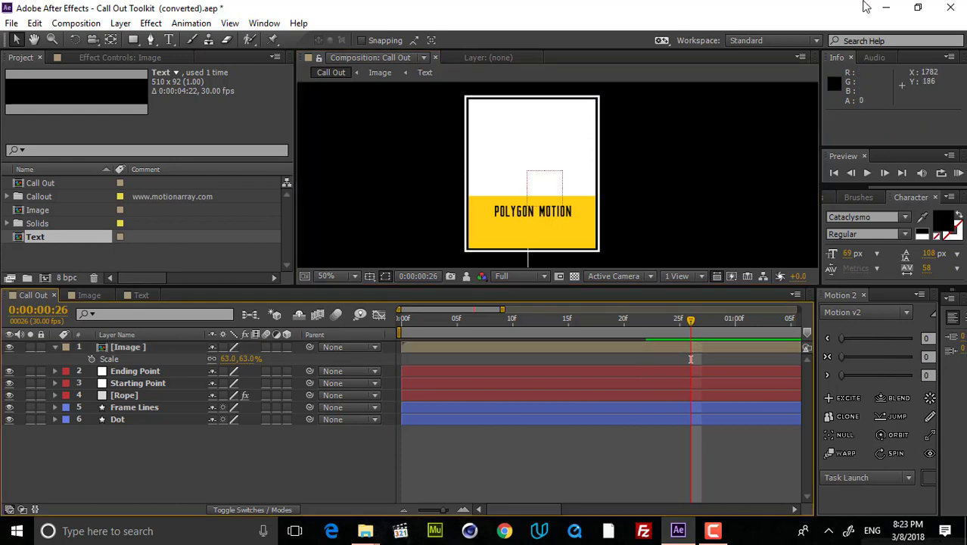
# Shift the Image layer in time so that it starts at frame 9, while the frame lines are drawing on
pyautogui.press(',')
pyautogui.press(',')
pyautogui.scroll(3, 606, 227)
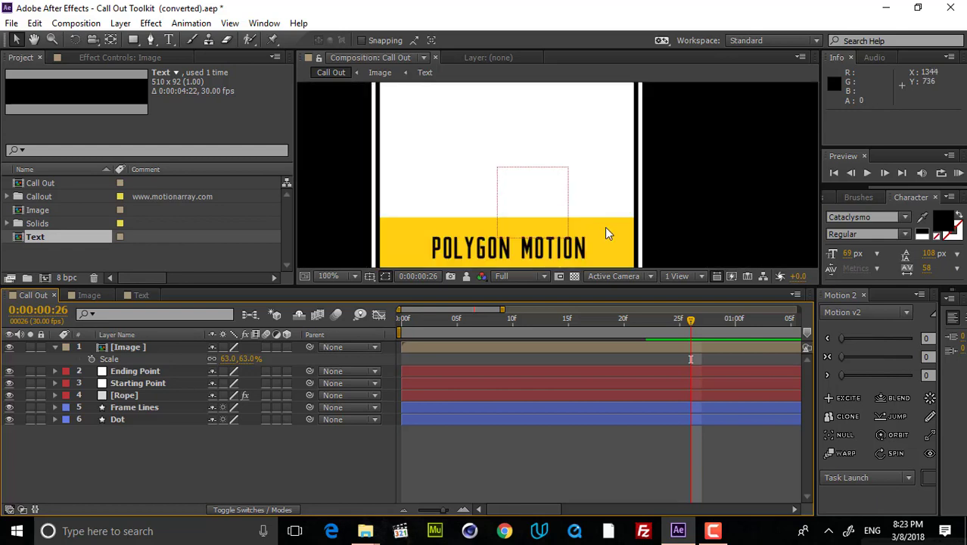
pyautogui.scroll(-3, 606, 227)
pyautogui.scroll(2, 606, 228)
pyautogui.moveTo(603, 231); pyautogui.dragTo(602, 220)
pyautogui.moveTo(639, 317); pyautogui.dragTo(523, 332)
pyautogui.click(167, 351)
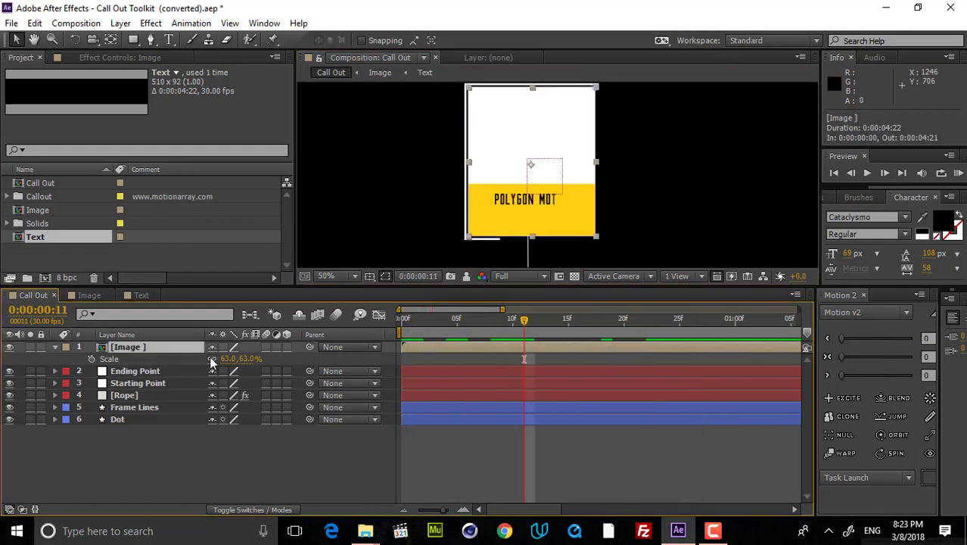
pyautogui.moveTo(474, 353); pyautogui.dragTo(501, 331)
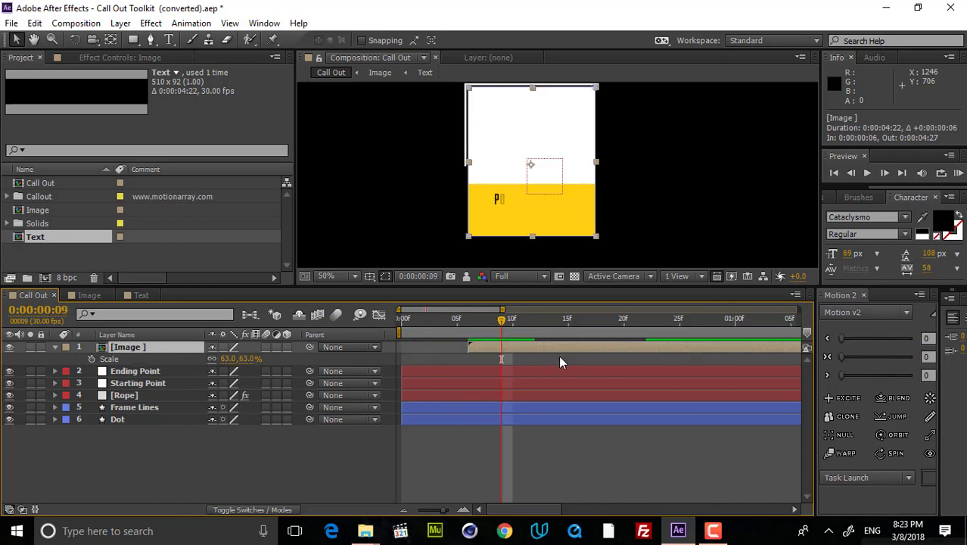
pyautogui.moveTo(576, 346); pyautogui.dragTo(586, 344)
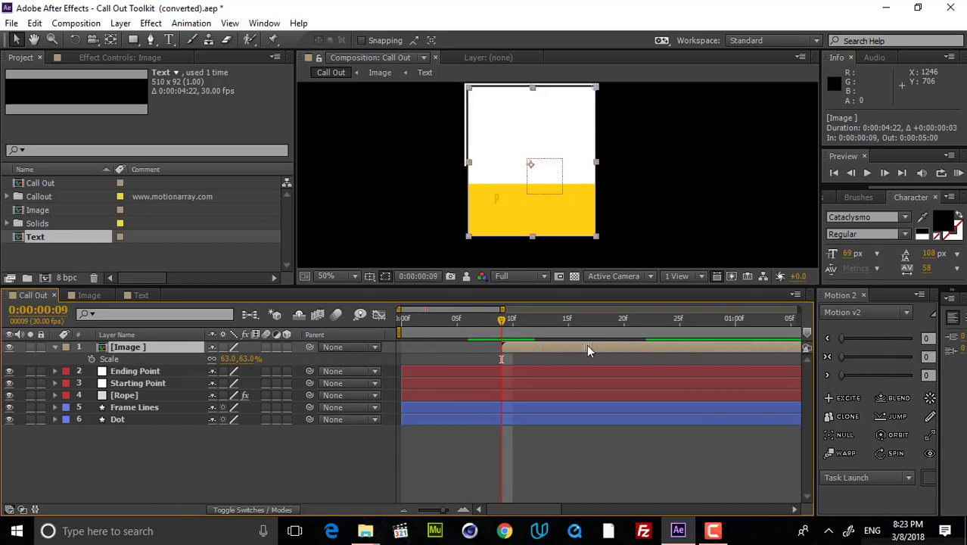
# Try out a negative Mask Expansion on the Image layer's mask, undo it, and add a Mask Expansion keyframe at frame 9
pyautogui.click(55, 346)
pyautogui.click(55, 347)
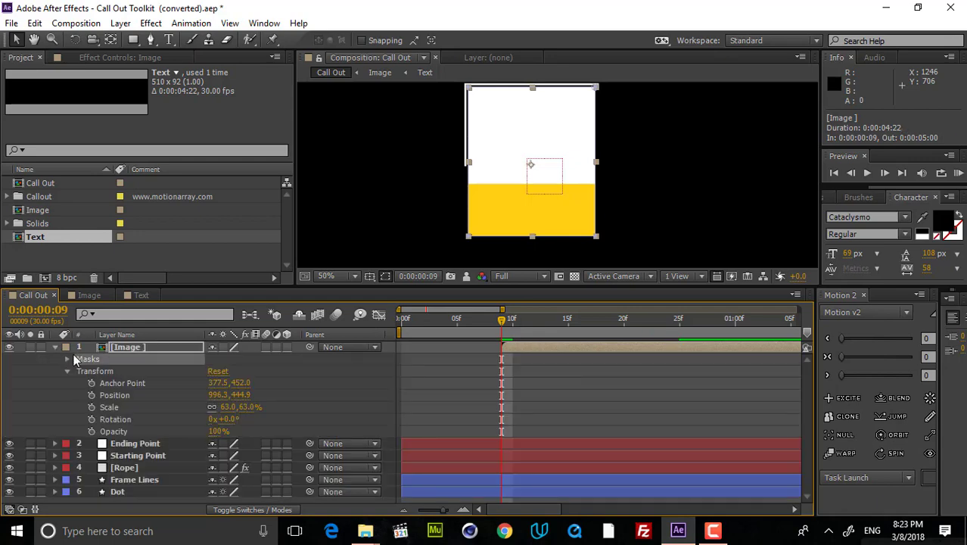
pyautogui.click(66, 358)
pyautogui.click(118, 370)
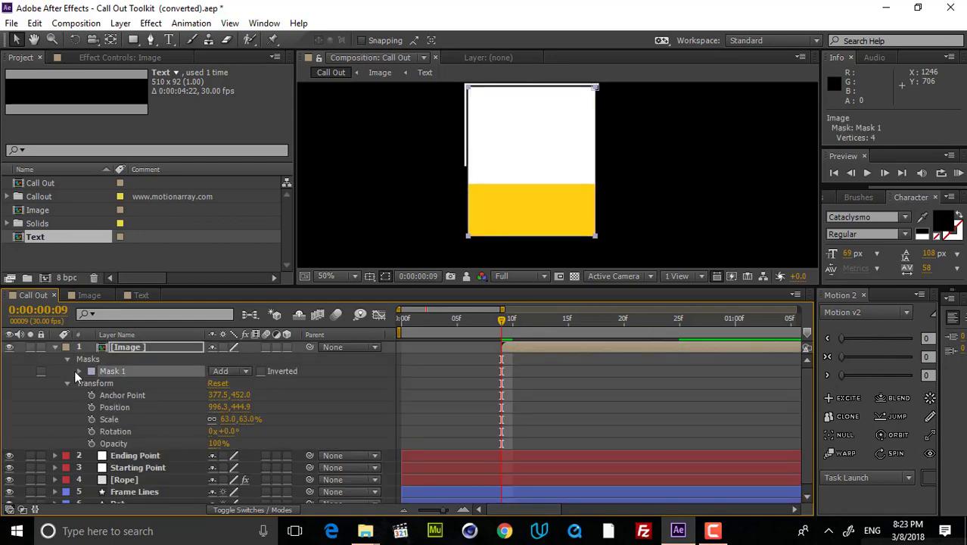
pyautogui.click(79, 370)
pyautogui.click(136, 420)
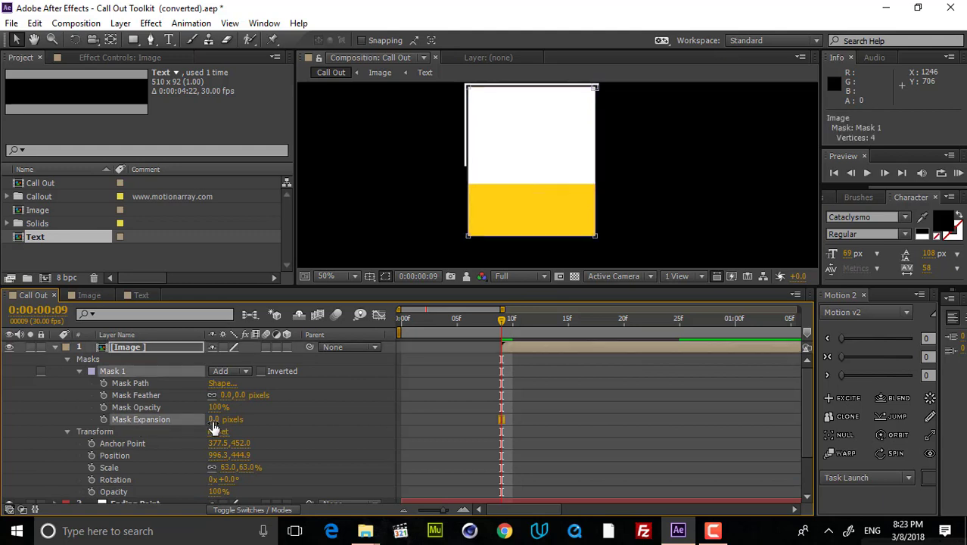
pyautogui.moveTo(213, 420); pyautogui.dragTo(159, 422)
pyautogui.hotkey('ctrl', 'z')
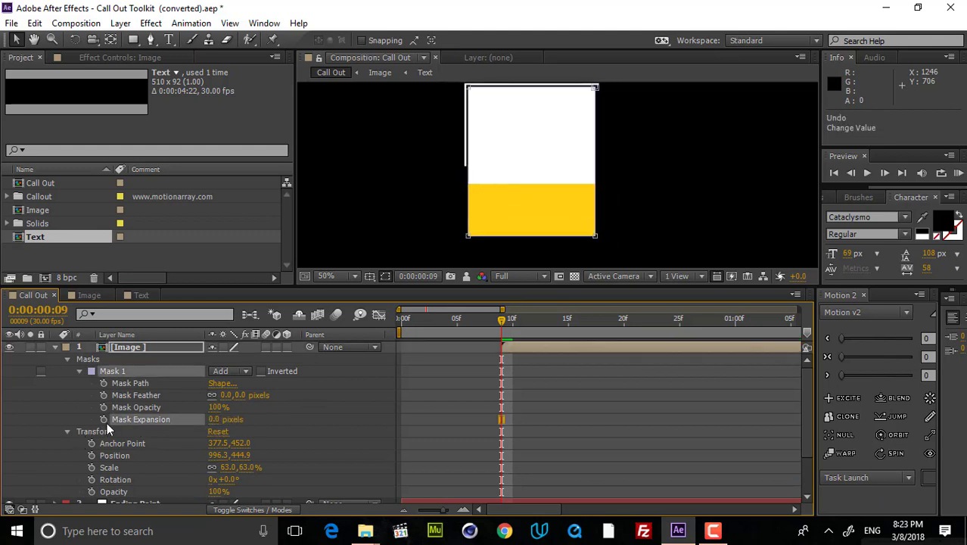
pyautogui.click(105, 419)
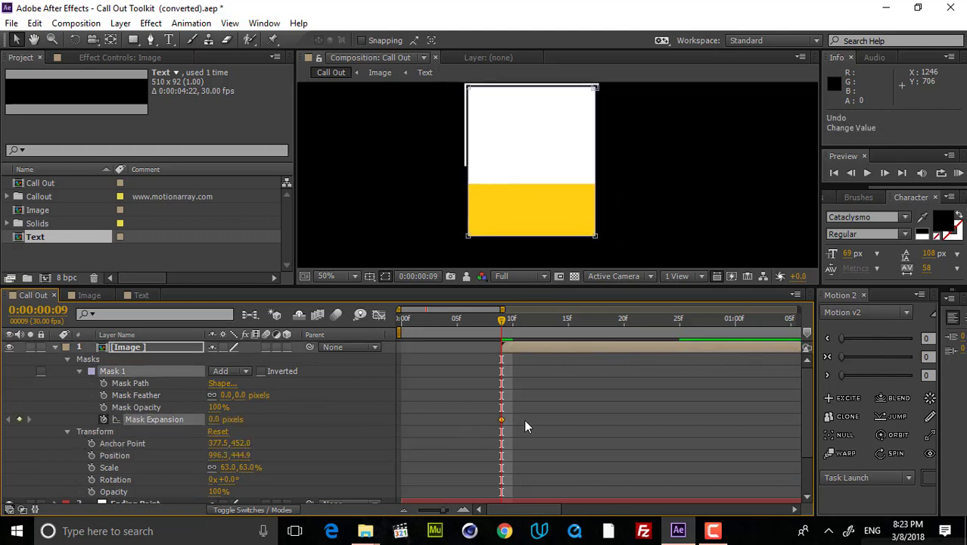
# Move the Image layer's Mask Expansion keyframe to frame 24, set the expansion to -328 pixels at frame 9, and preview the reveal
pyautogui.moveTo(502, 420); pyautogui.dragTo(625, 421)
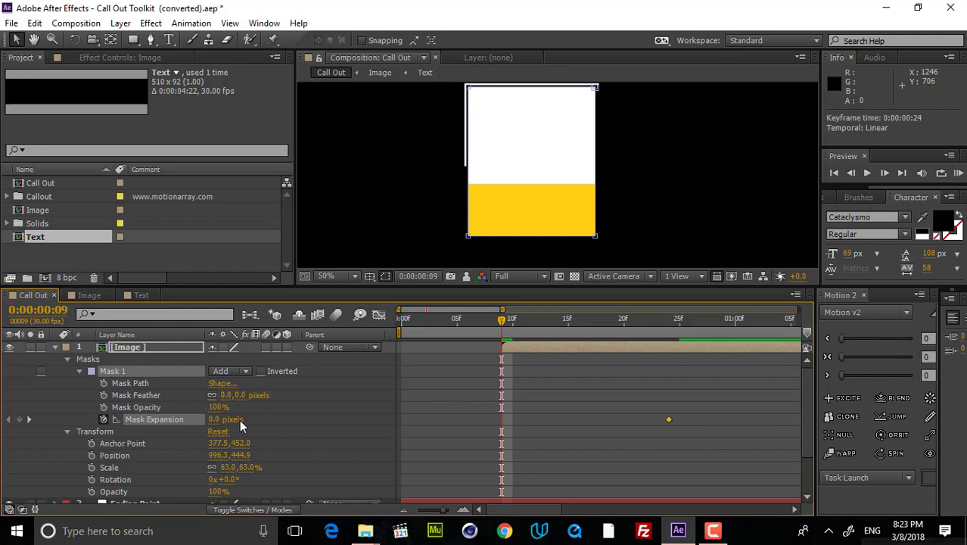
pyautogui.moveTo(213, 425); pyautogui.dragTo(162, 420)
pyautogui.click(630, 419)
pyautogui.press('space')
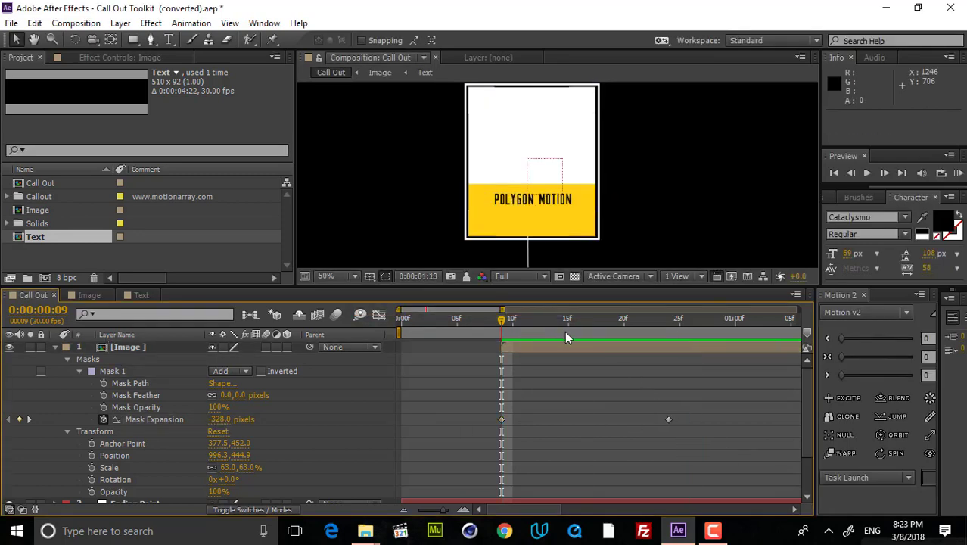
pyautogui.press('space')
# Apply Easy Ease to both Mask Expansion keyframes of the Image layer
pyautogui.click(501, 418)
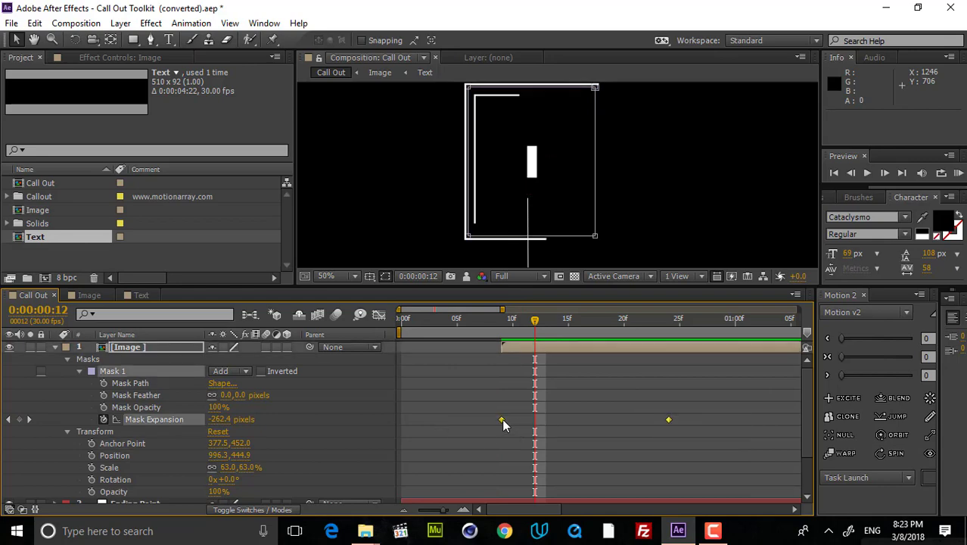
pyautogui.rightClick(502, 418)
pyautogui.moveTo(542, 409)
pyautogui.click(305, 439)
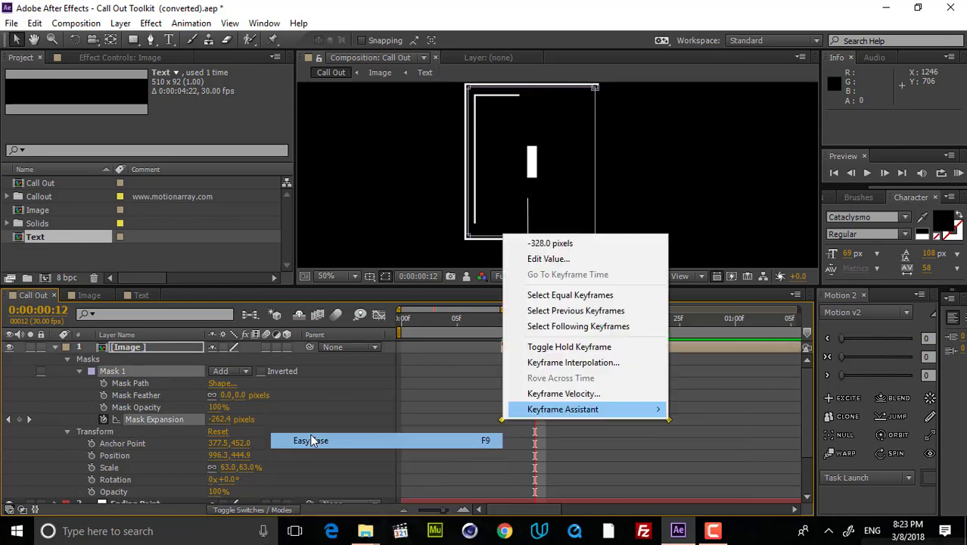
# Reshape the Mask Expansion speed graph so the reveal starts fast and eases out slowly, and preview it from frame 9
pyautogui.click(379, 314)
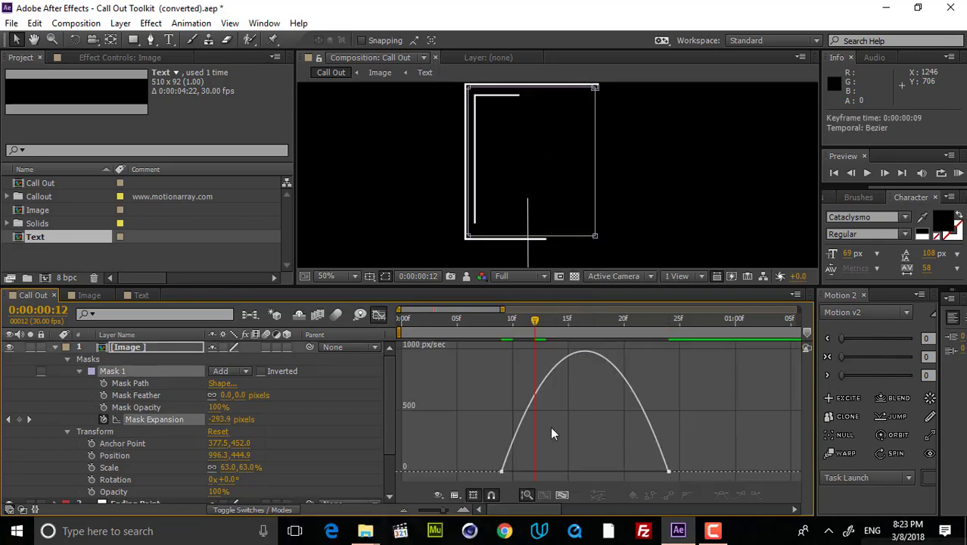
pyautogui.click(669, 470)
pyautogui.moveTo(642, 471); pyautogui.dragTo(624, 471)
pyautogui.moveTo(529, 471); pyautogui.dragTo(510, 471)
pyautogui.click(502, 322)
pyautogui.click(677, 383)
pyautogui.press('space')
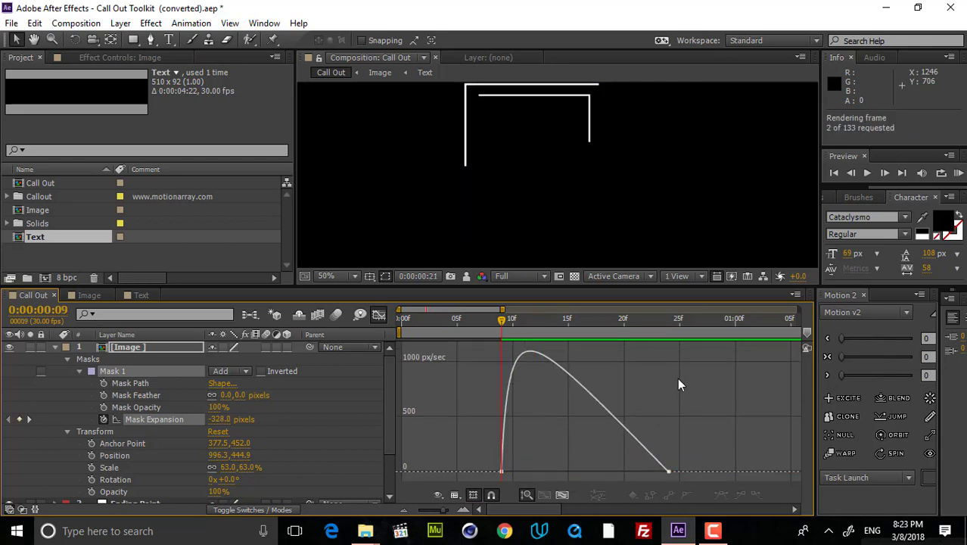
pyautogui.press('space')
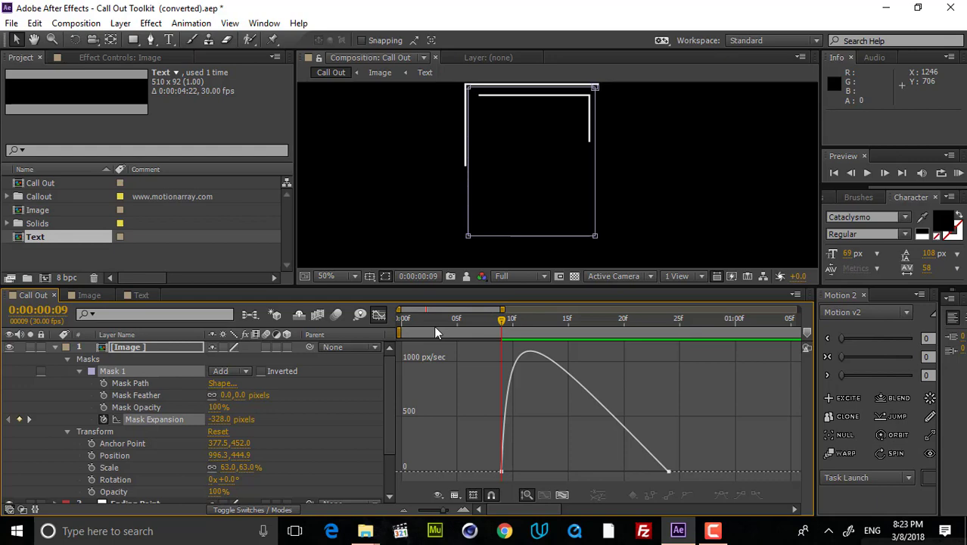
pyautogui.click(378, 315)
pyautogui.click(81, 358)
pyautogui.click(55, 348)
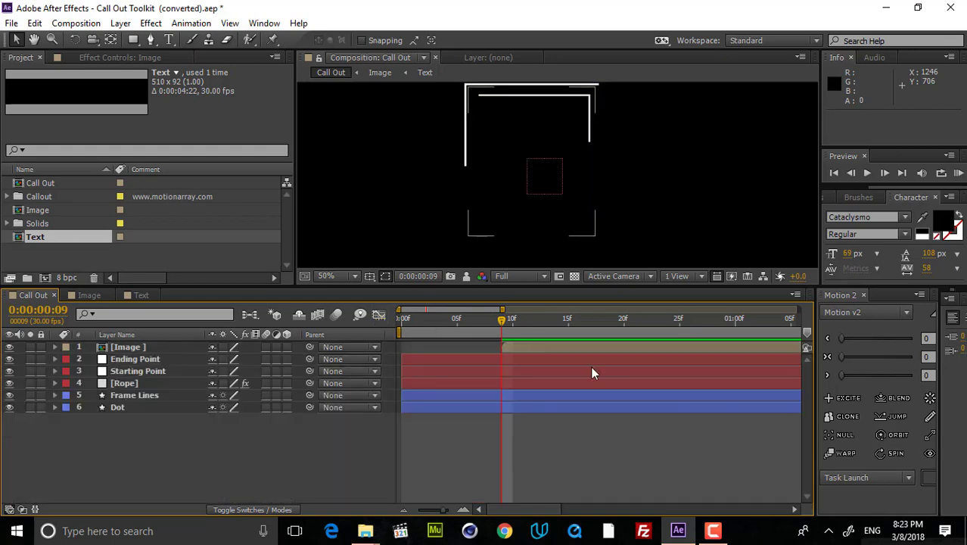
# Fit the whole composition in the viewer, check the callout at frame 22, and parent the Image layer to the Starting Point null
pyautogui.click(336, 275)
pyautogui.click(363, 35)
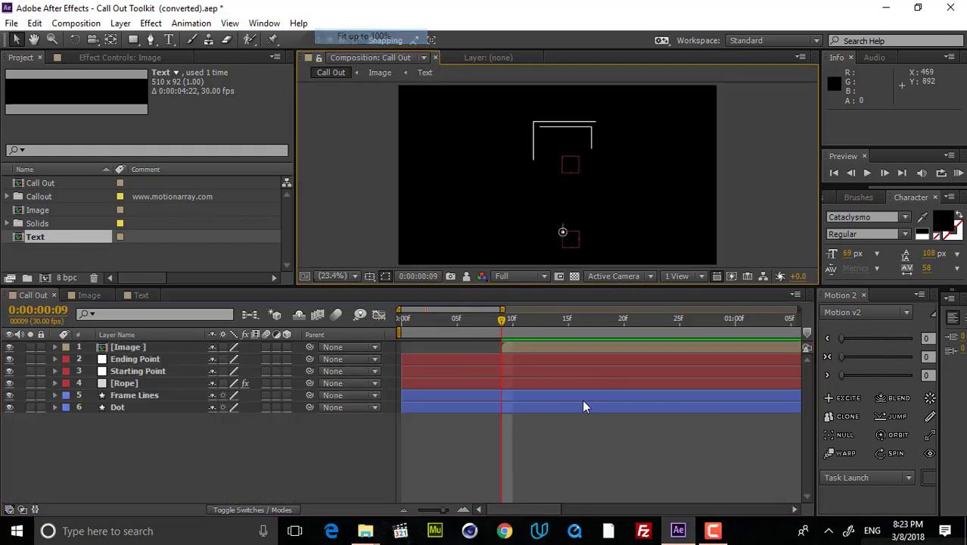
pyautogui.moveTo(549, 328); pyautogui.dragTo(646, 320)
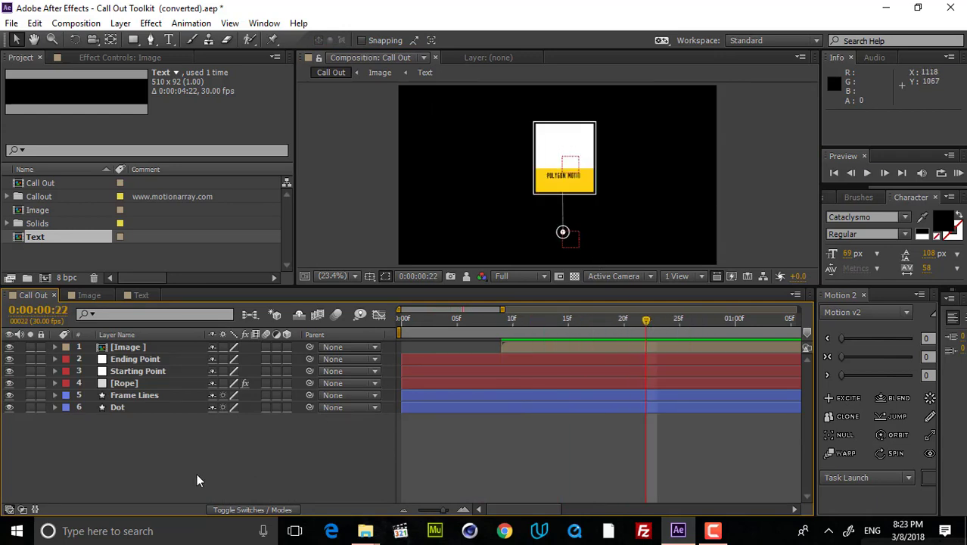
pyautogui.click(161, 372)
pyautogui.moveTo(145, 348); pyautogui.dragTo(144, 354)
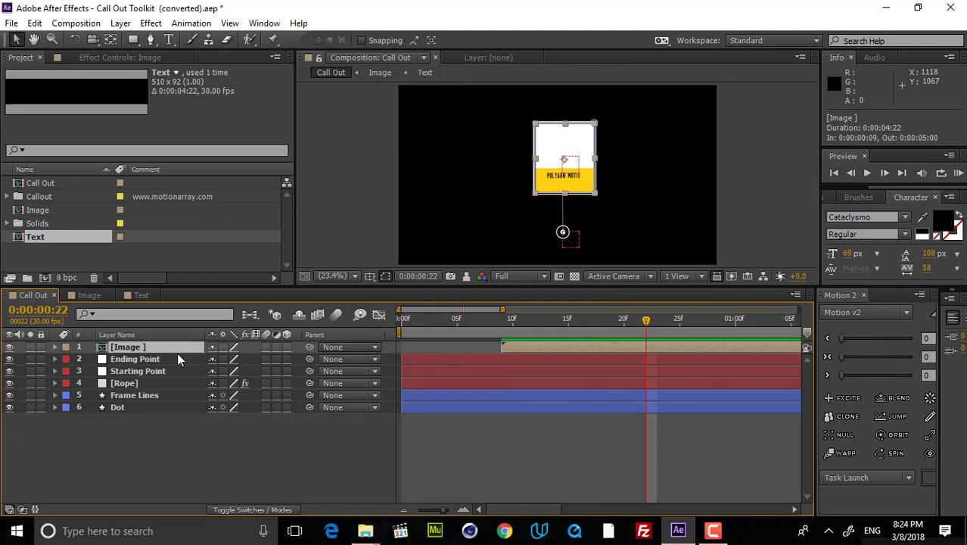
pyautogui.click(166, 358)
pyautogui.click(162, 370)
pyautogui.click(160, 346)
pyautogui.moveTo(309, 347); pyautogui.dragTo(182, 369)
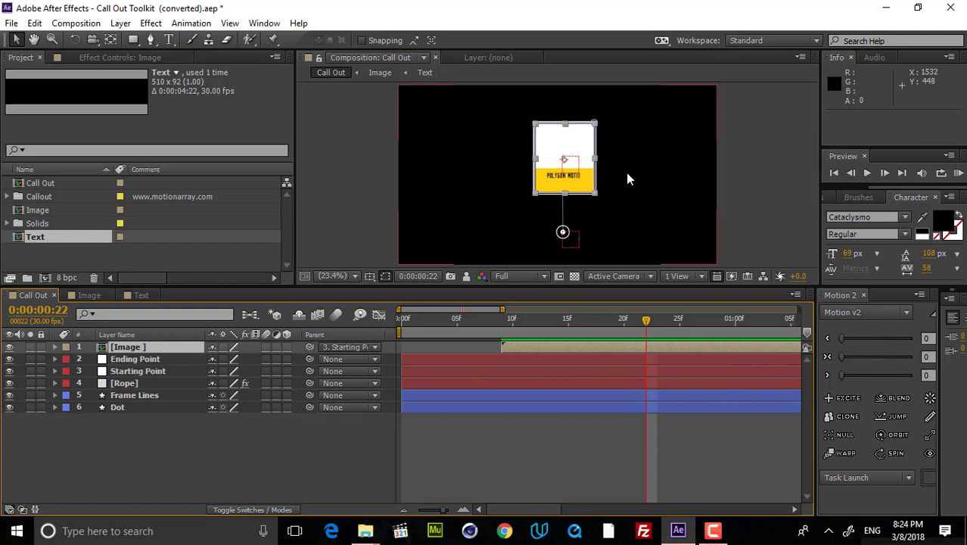
pyautogui.click(565, 241)
pyautogui.click(577, 157)
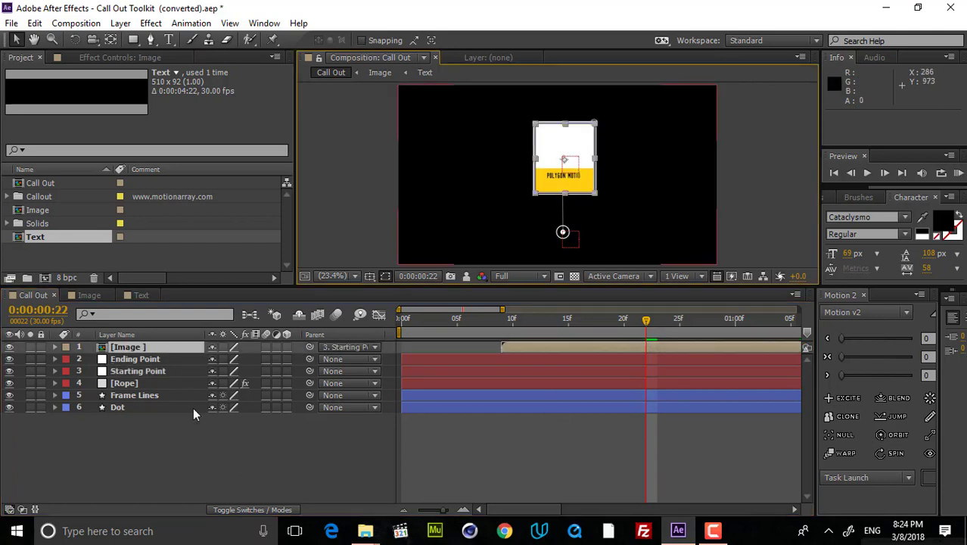
# Parent the Frame Lines layer to the Starting Point null
pyautogui.click(158, 407)
pyautogui.click(158, 395)
pyautogui.click(353, 393)
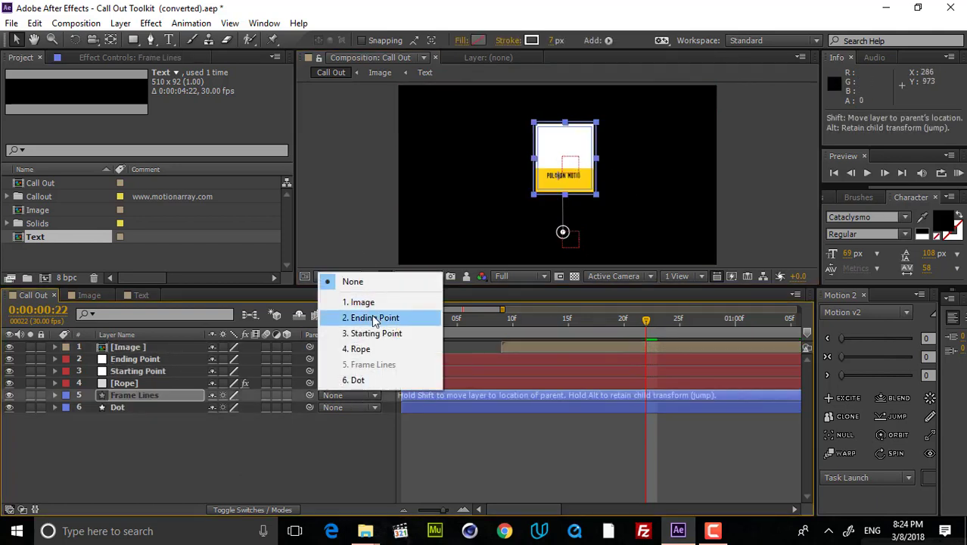
pyautogui.click(375, 333)
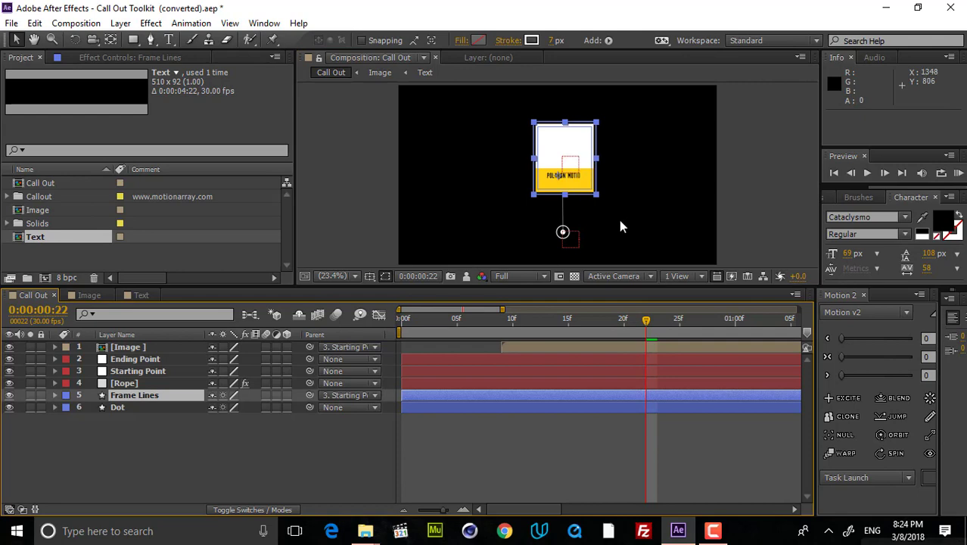
pyautogui.click(344, 408)
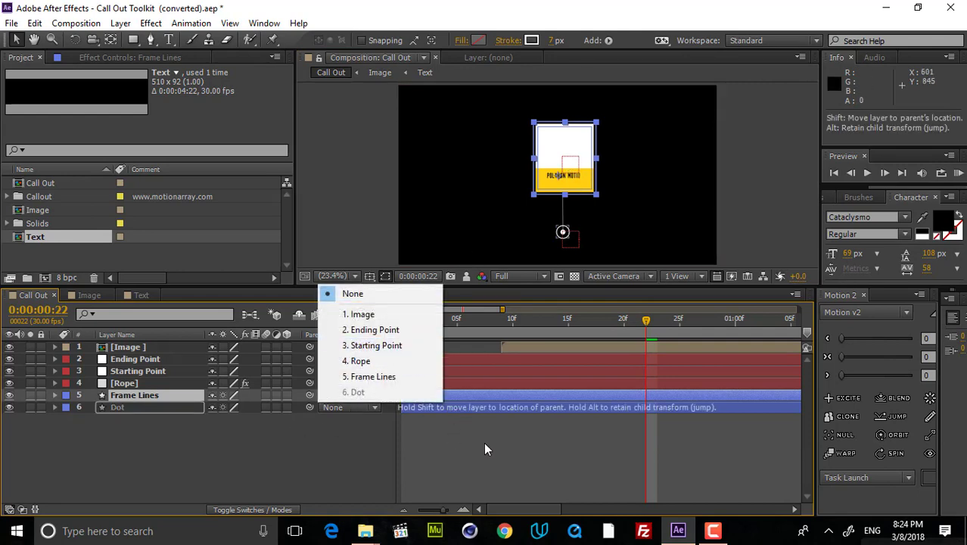
pyautogui.click(509, 457)
pyautogui.click(509, 459)
pyautogui.click(137, 394)
pyautogui.click(404, 416)
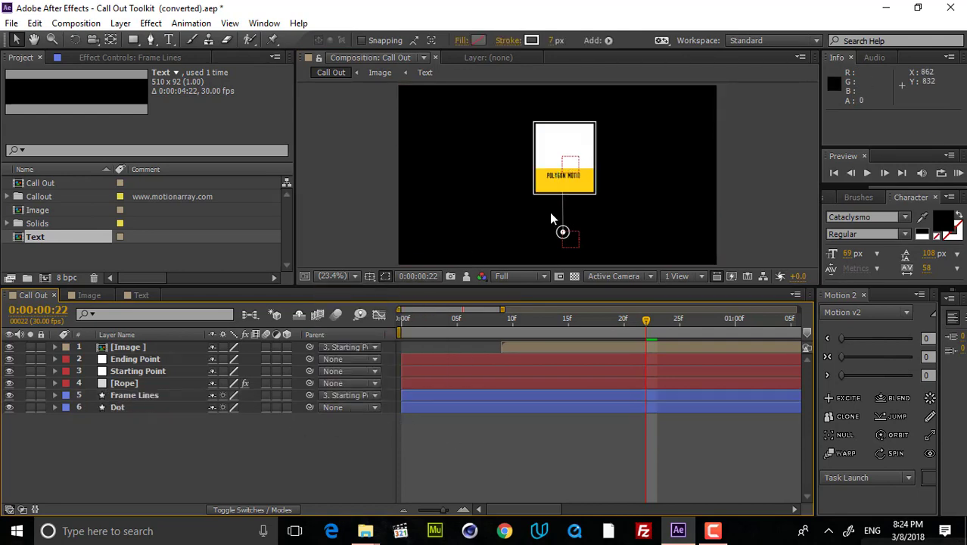
pyautogui.click(181, 360)
pyautogui.click(564, 168)
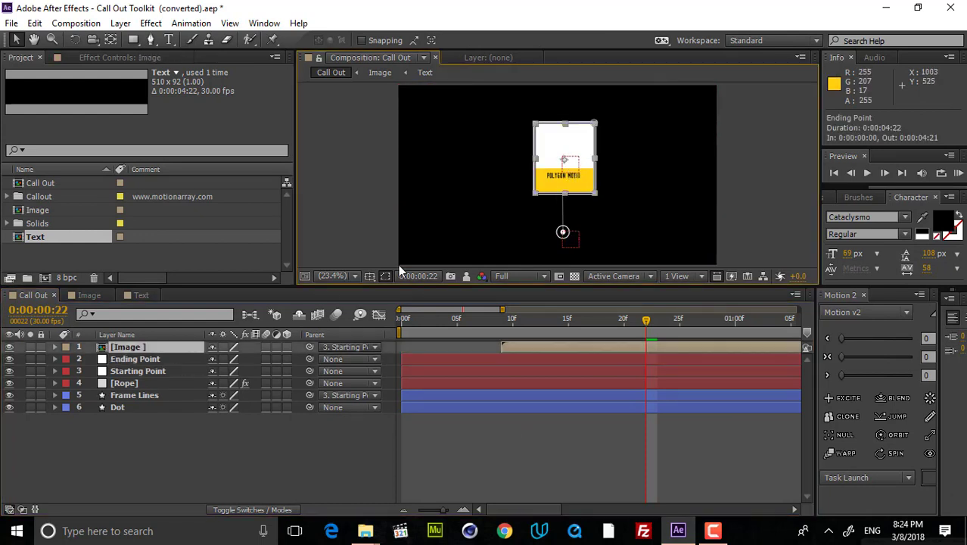
pyautogui.click(165, 371)
pyautogui.moveTo(584, 165)
pyautogui.mouseDown()
pyautogui.moveTo(497, 179)
pyautogui.moveTo(718, 177)
pyautogui.moveTo(481, 186)
pyautogui.moveTo(682, 164)
pyautogui.moveTo(463, 159)
pyautogui.moveTo(572, 166)
pyautogui.moveTo(594, 156)
pyautogui.mouseUp()
# Parent the Dot layer to the Ending Point null
pyautogui.click(161, 405)
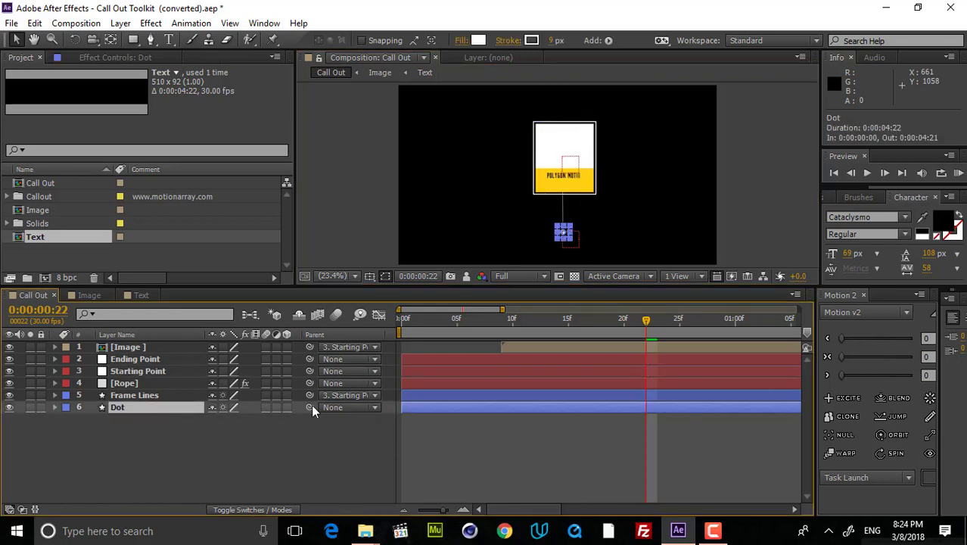
pyautogui.click(335, 406)
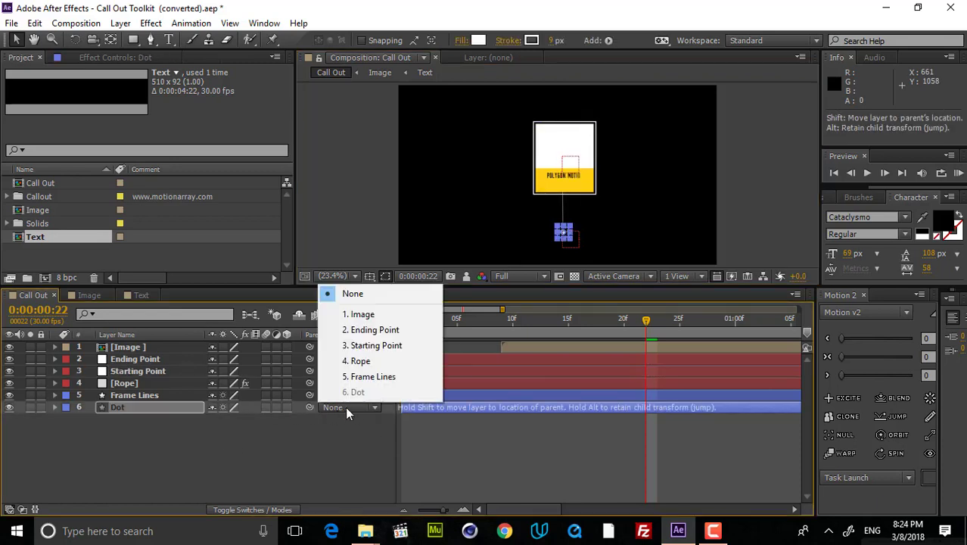
pyautogui.click(371, 330)
pyautogui.click(567, 453)
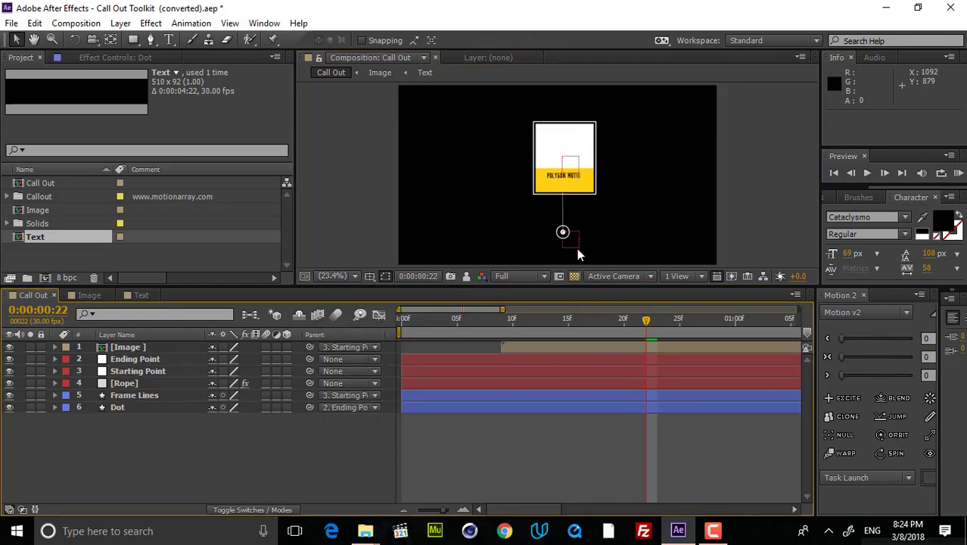
# Try out the rig by moving the Ending Point null far to the left of the composition and previewing from frame 0
pyautogui.moveTo(573, 242)
pyautogui.mouseDown()
pyautogui.moveTo(450, 237)
pyautogui.moveTo(677, 208)
pyautogui.moveTo(662, 203)
pyautogui.moveTo(483, 257)
pyautogui.moveTo(575, 245)
pyautogui.mouseUp()
pyautogui.moveTo(551, 330); pyautogui.dragTo(368, 327)
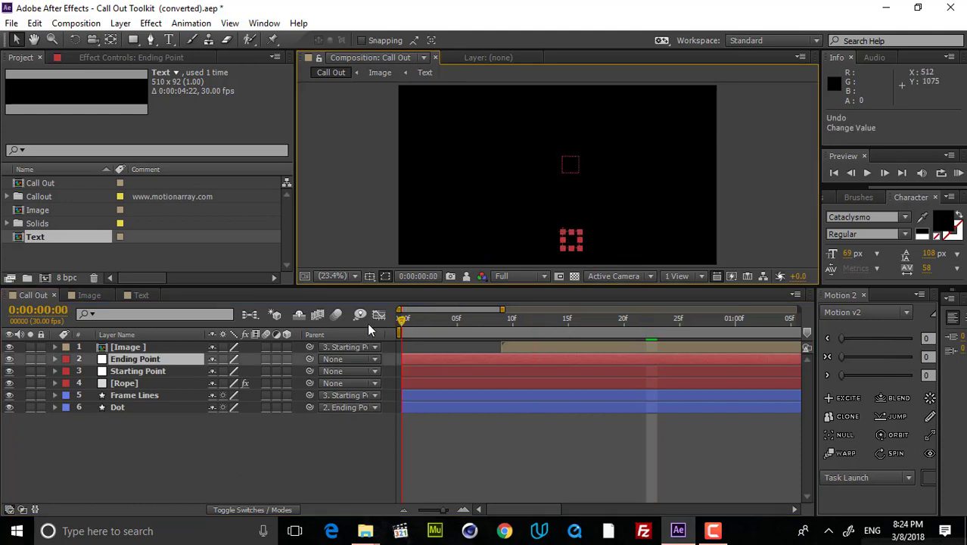
pyautogui.moveTo(470, 330); pyautogui.dragTo(557, 325)
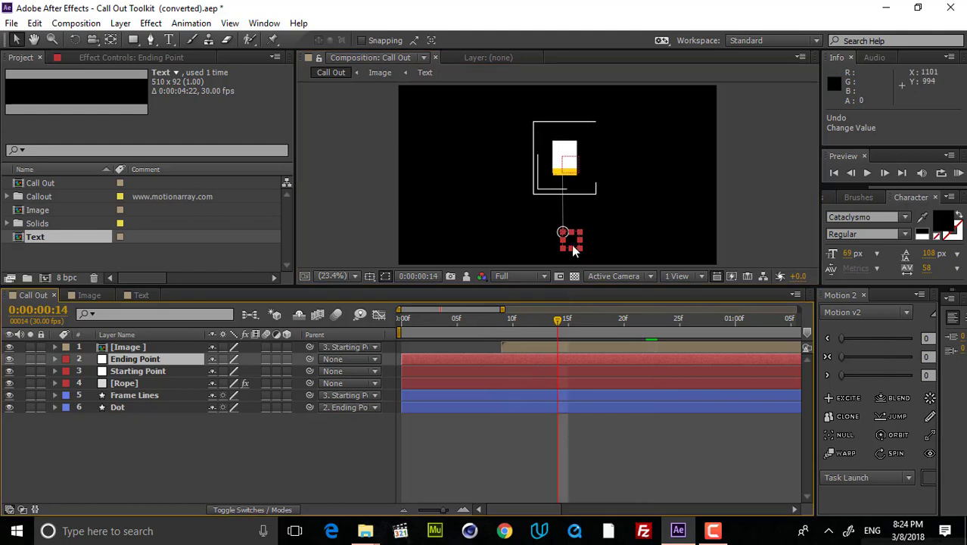
pyautogui.moveTo(570, 252); pyautogui.dragTo(439, 219)
pyautogui.click(398, 327)
pyautogui.click(659, 452)
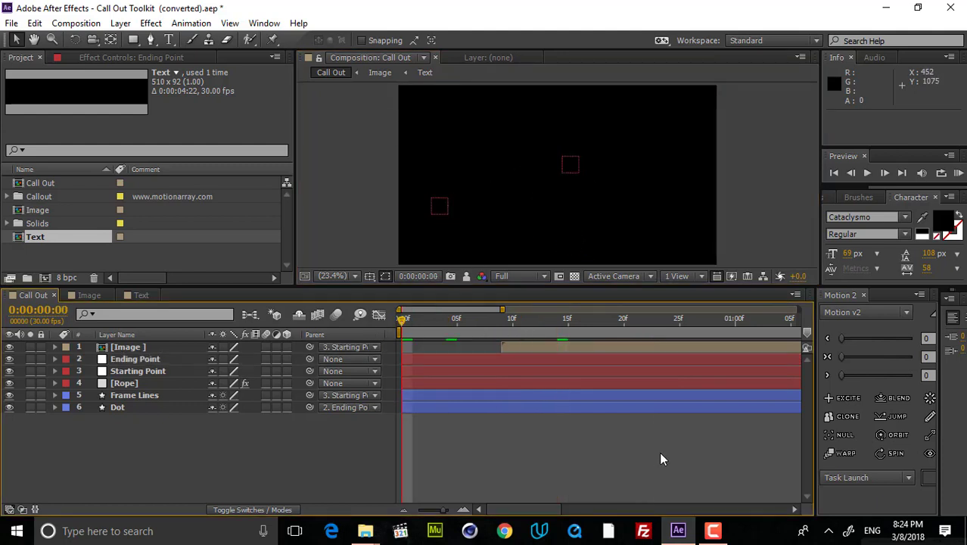
pyautogui.press('KP_0')
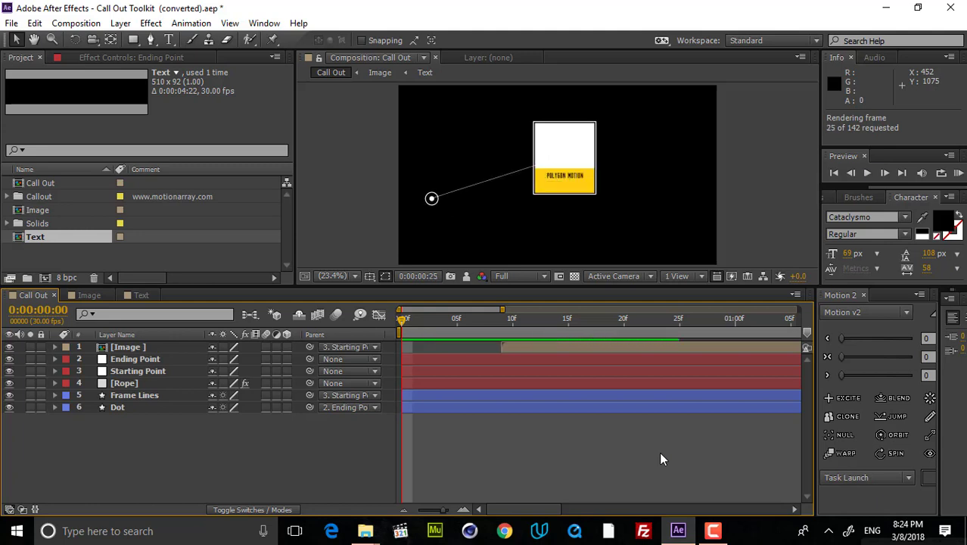
# Move the Ending Point null to the lower area left of centre and the Starting Point null to 1333.8, 430.0, and preview the callout
pyautogui.click(511, 318)
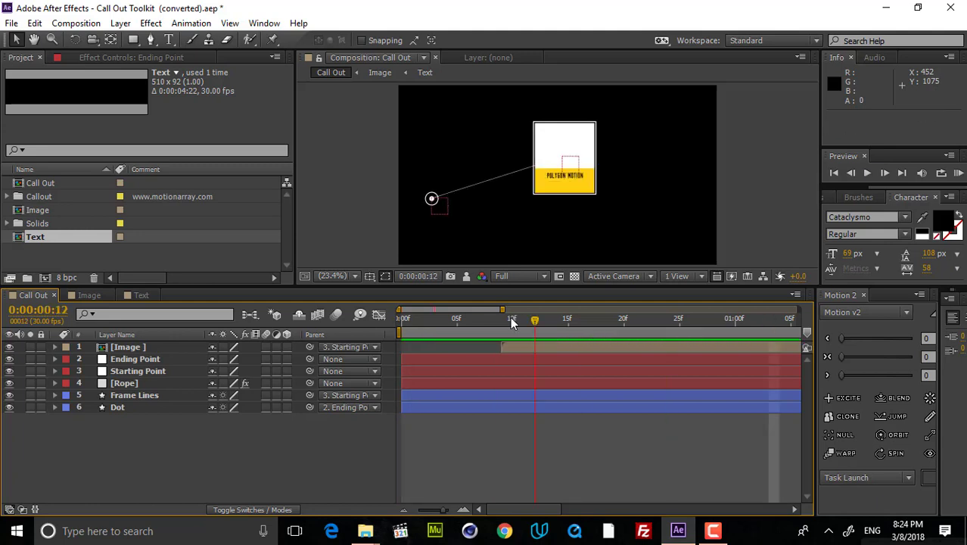
pyautogui.click(444, 214)
pyautogui.moveTo(444, 214); pyautogui.dragTo(523, 238)
pyautogui.moveTo(572, 167); pyautogui.dragTo(629, 171)
pyautogui.hotkey('ctrl', 'z')
pyautogui.click(149, 371)
pyautogui.press('F2')
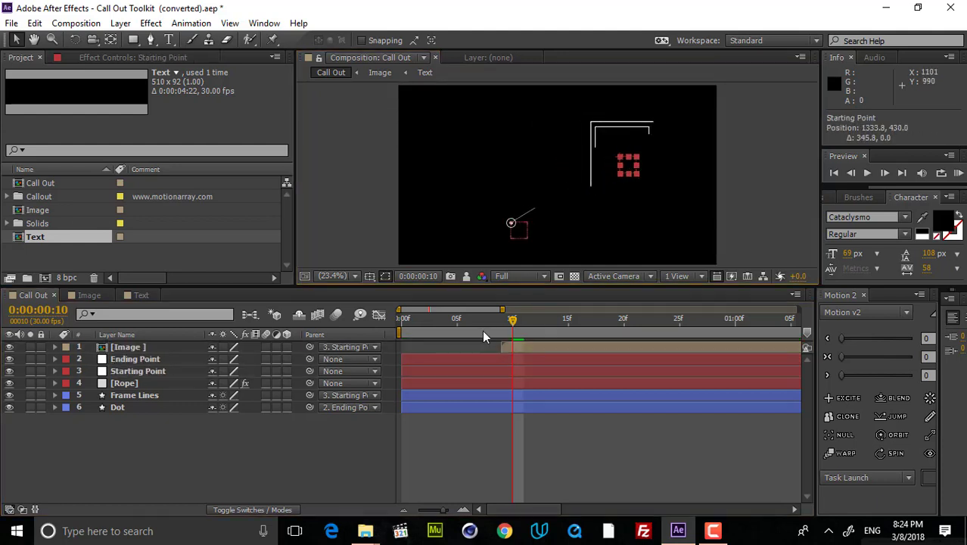
pyautogui.moveTo(479, 324); pyautogui.dragTo(383, 332)
pyautogui.press('KP_0')
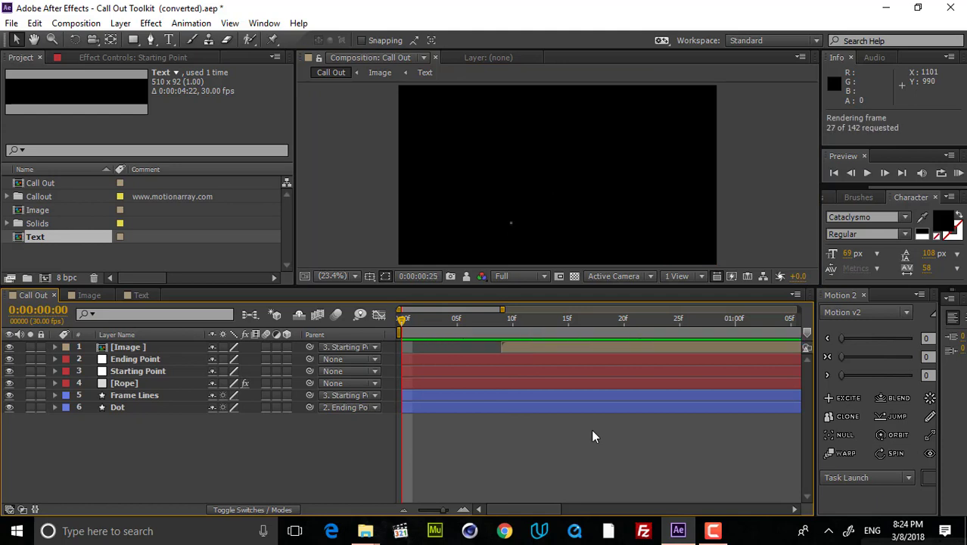
pyautogui.moveTo(456, 321); pyautogui.dragTo(590, 324)
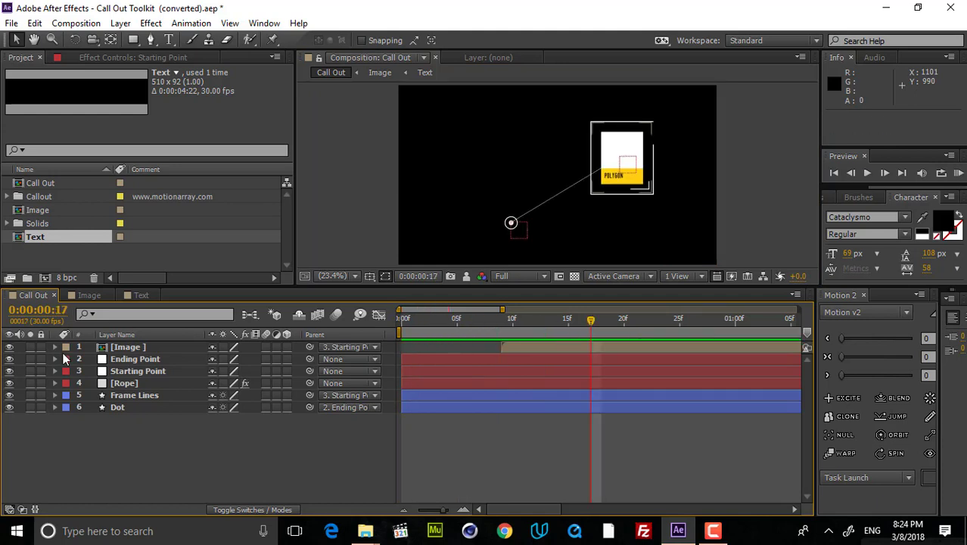
# Open the Image composition and delete Shape Layer 1, the white rectangle behind the yellow bar
pyautogui.doubleClick(135, 346)
pyautogui.click(158, 348)
pyautogui.click(168, 391)
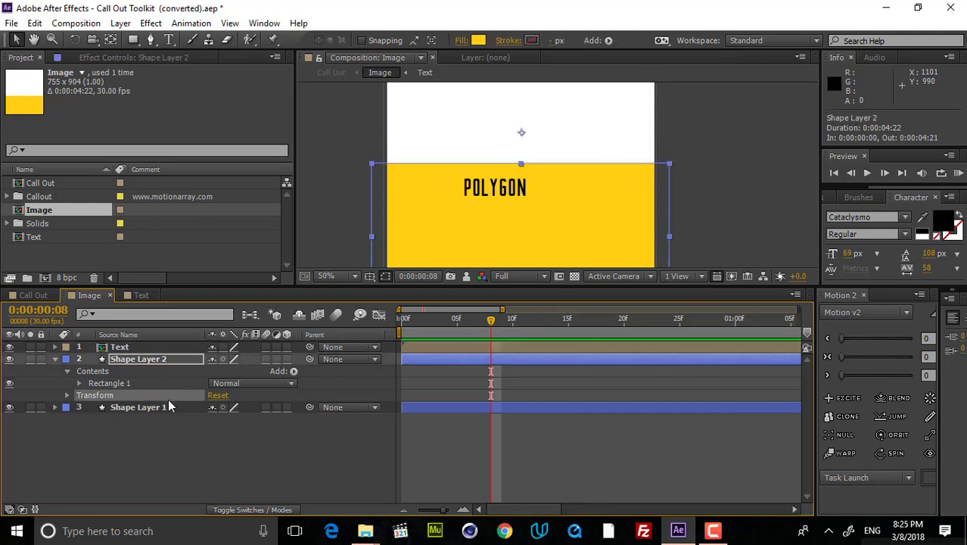
pyautogui.click(162, 406)
pyautogui.scroll(-2, 517, 184)
pyautogui.moveTo(560, 184); pyautogui.dragTo(526, 219)
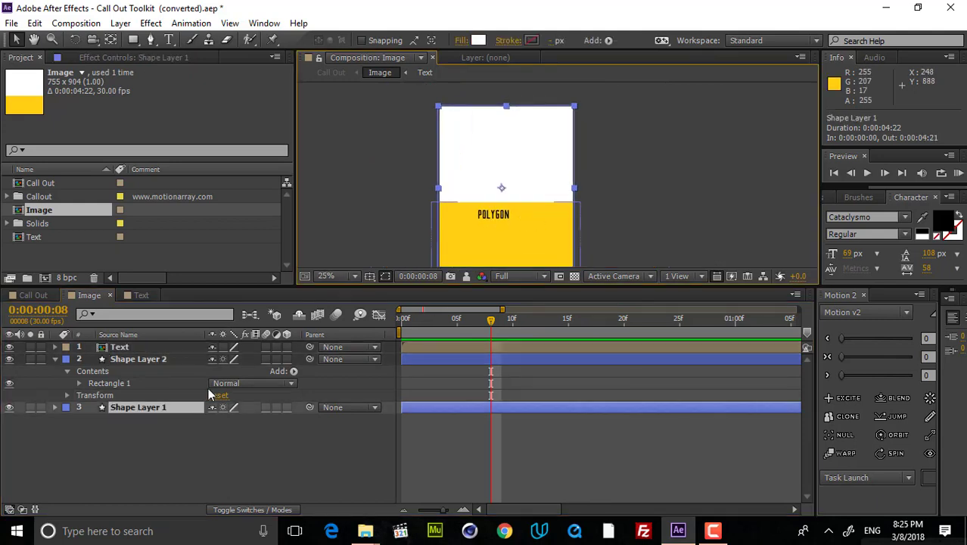
pyautogui.press('Delete')
# Import FUE7XiFApEqWZQ85wYcAfM.jpg from the Pictures folder and add it to the Image composition as the bottom layer, beneath Shape Layer 2
pyautogui.click(68, 257)
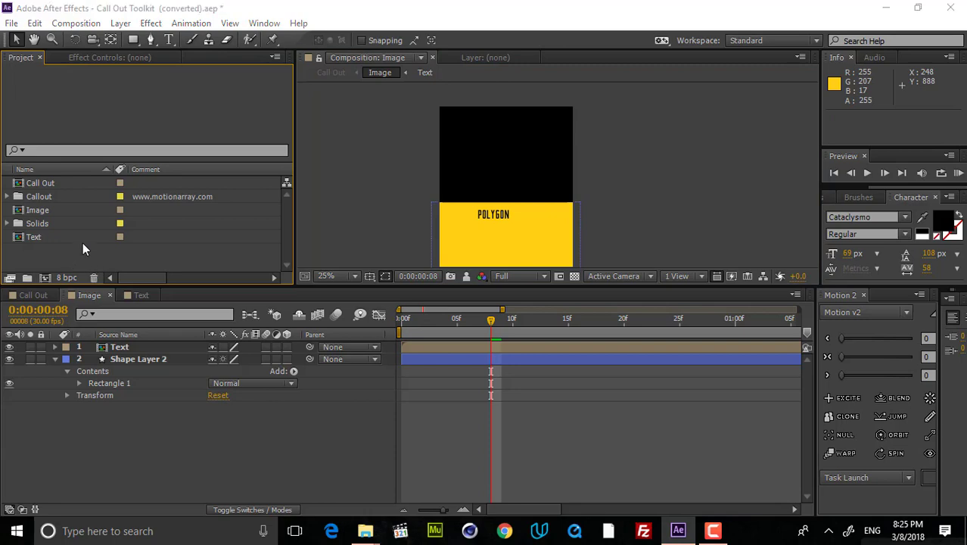
pyautogui.doubleClick(83, 244)
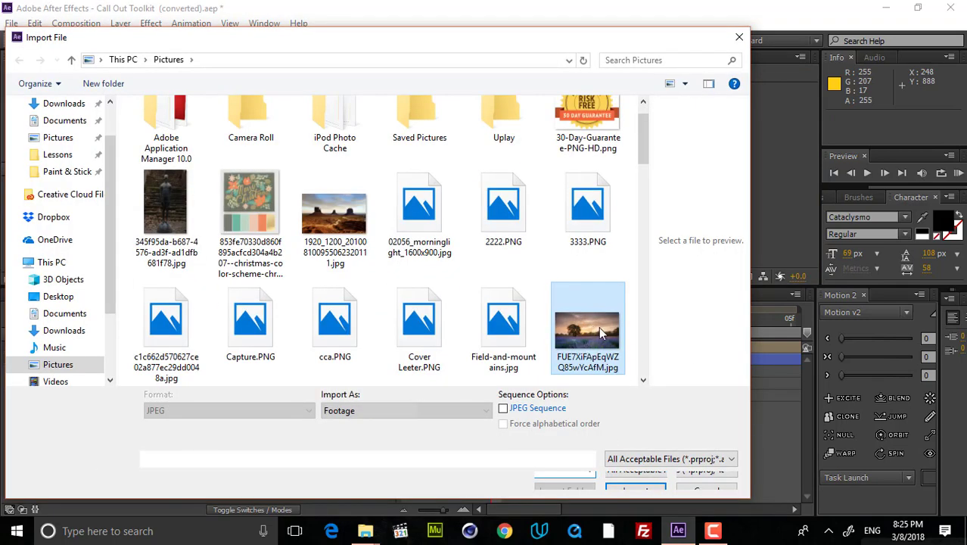
pyautogui.press('Escape')
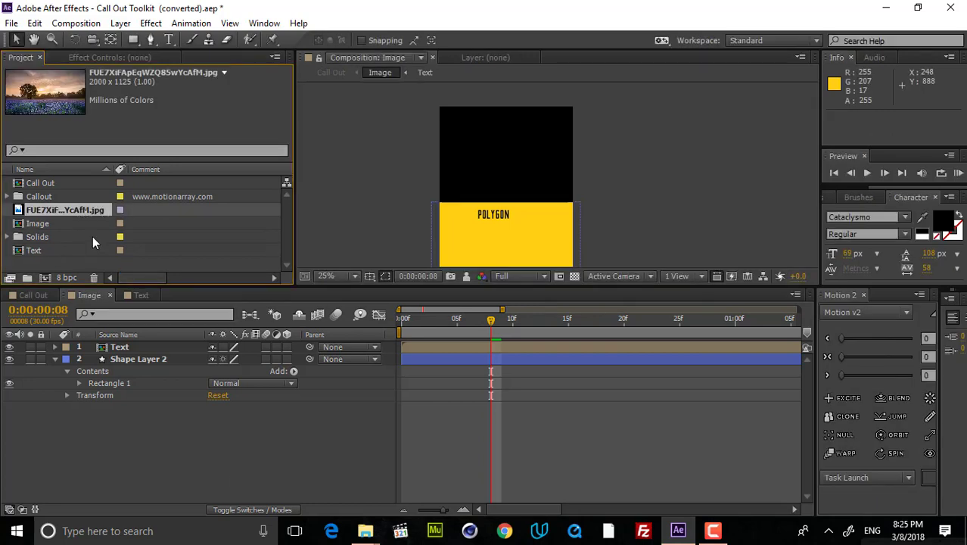
pyautogui.hotkey('ctrl', '/')
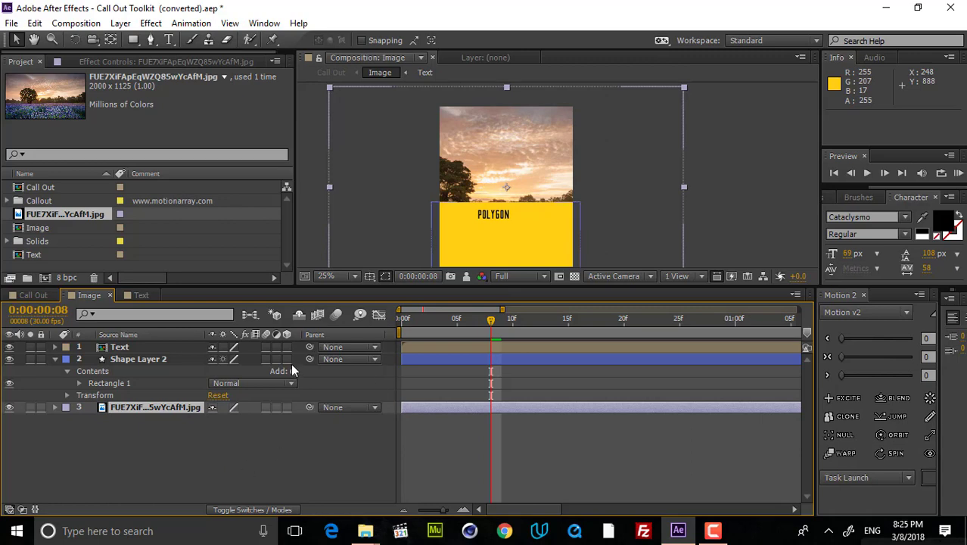
# Fit the photo to the Image composition's size, widen it beyond both sides, and move it up to position 385.5, 316.0
pyautogui.hotkey('ctrl', 'alt', 'f')
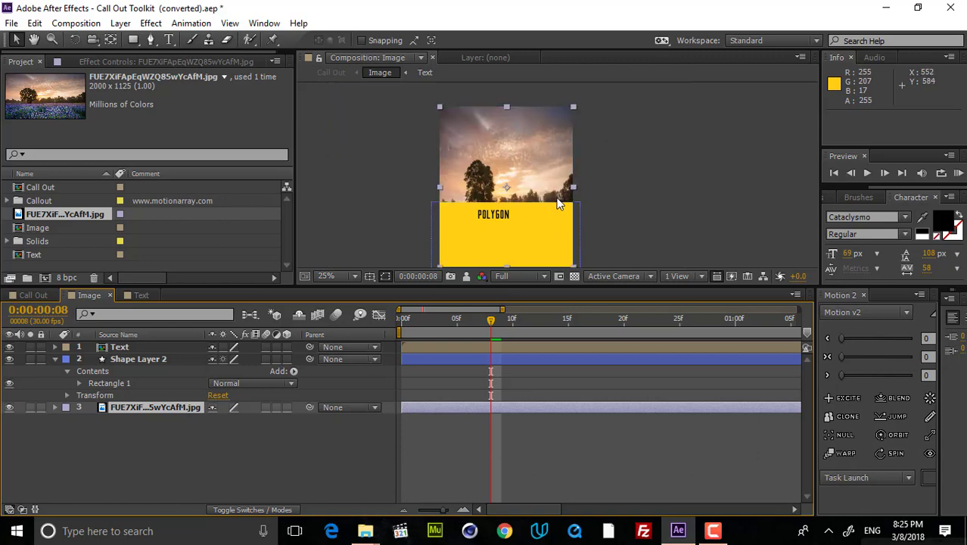
pyautogui.moveTo(573, 187)
pyautogui.mouseDown()
pyautogui.moveTo(598, 189)
pyautogui.moveTo(571, 170)
pyautogui.mouseUp()
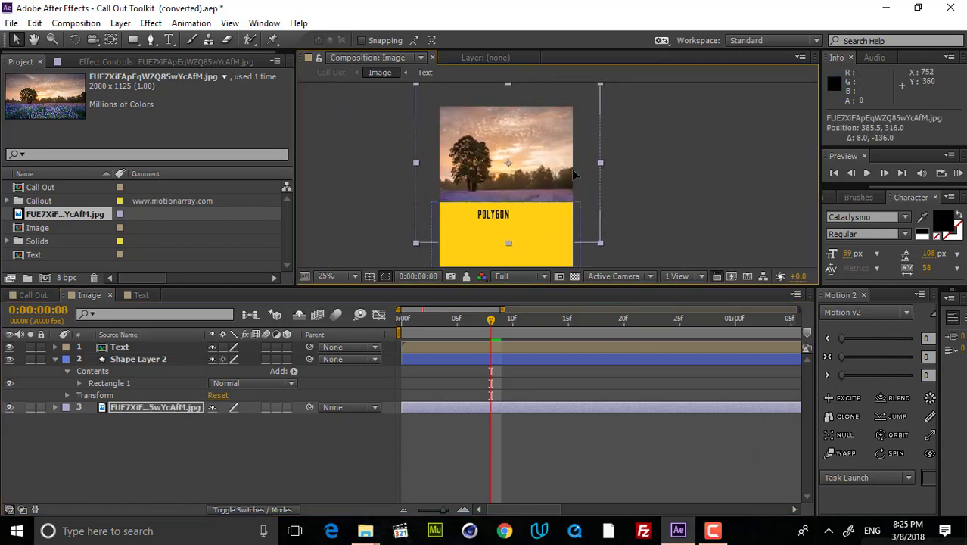
# Preview the Call Out composition from frame 0 and scrub through the panel and title reveal up to frame 22
pyautogui.click(30, 295)
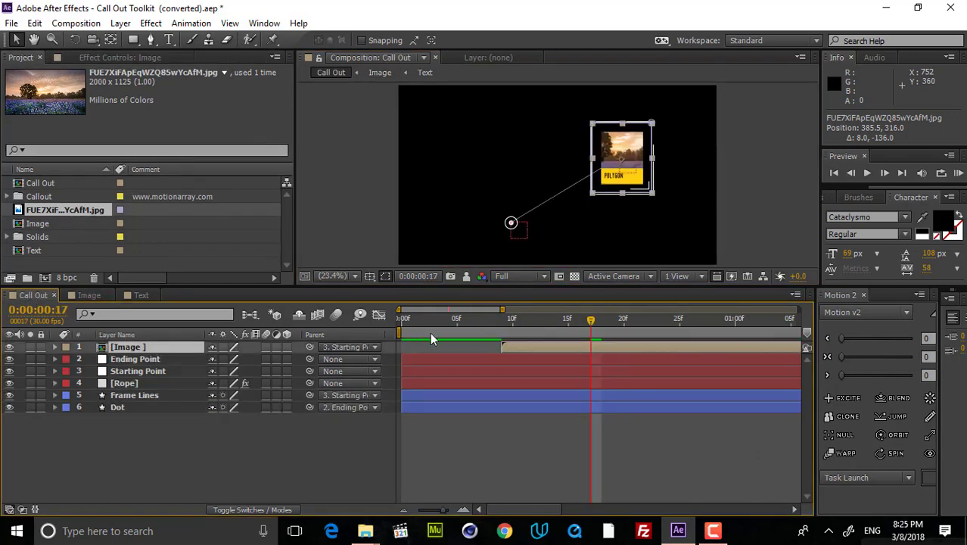
pyautogui.moveTo(430, 322); pyautogui.dragTo(340, 329)
pyautogui.click(643, 454)
pyautogui.press('KP_0')
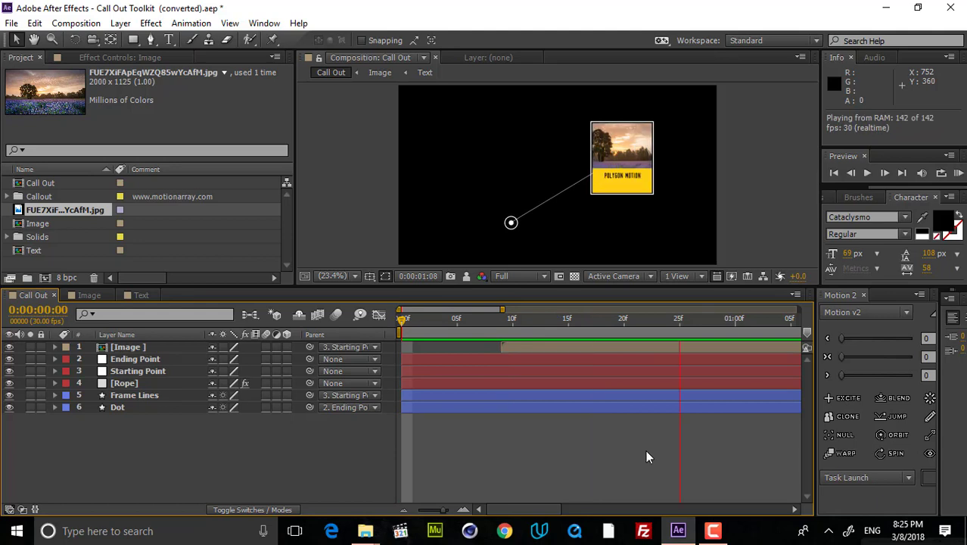
pyautogui.press('space')
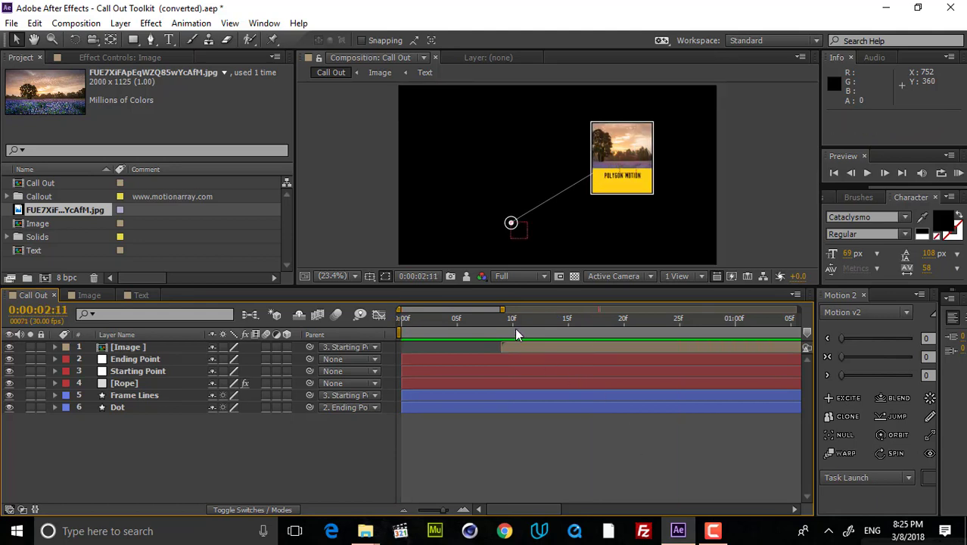
pyautogui.moveTo(514, 326); pyautogui.dragTo(611, 453)
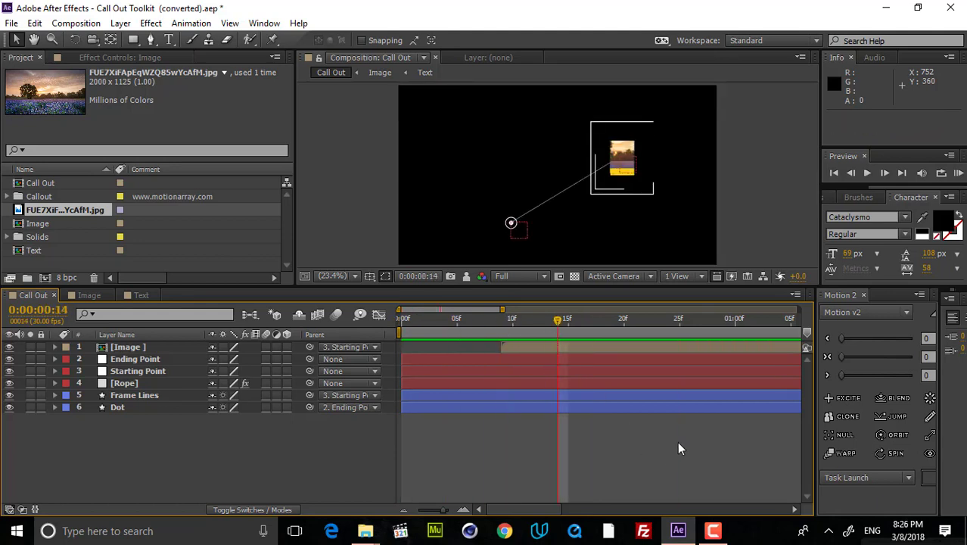
pyautogui.moveTo(588, 323); pyautogui.dragTo(645, 323)
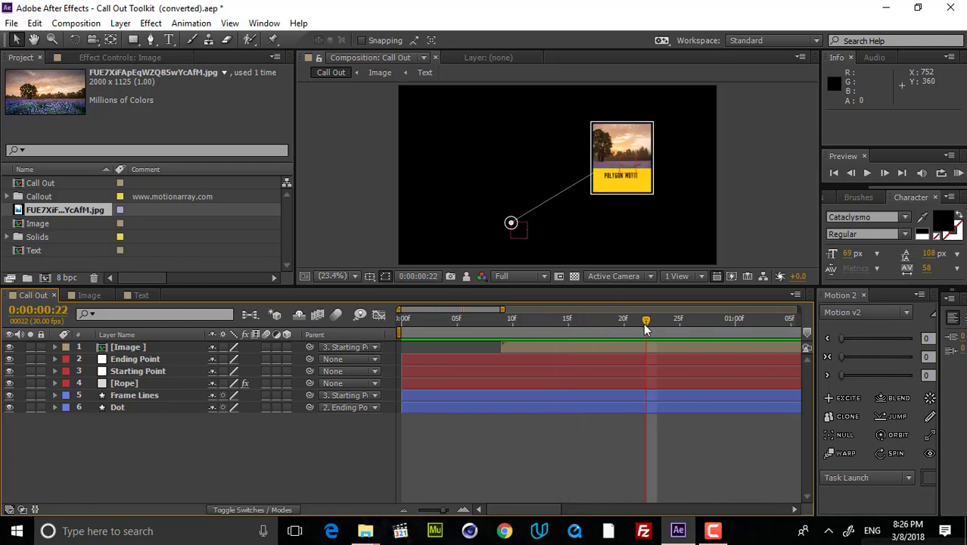